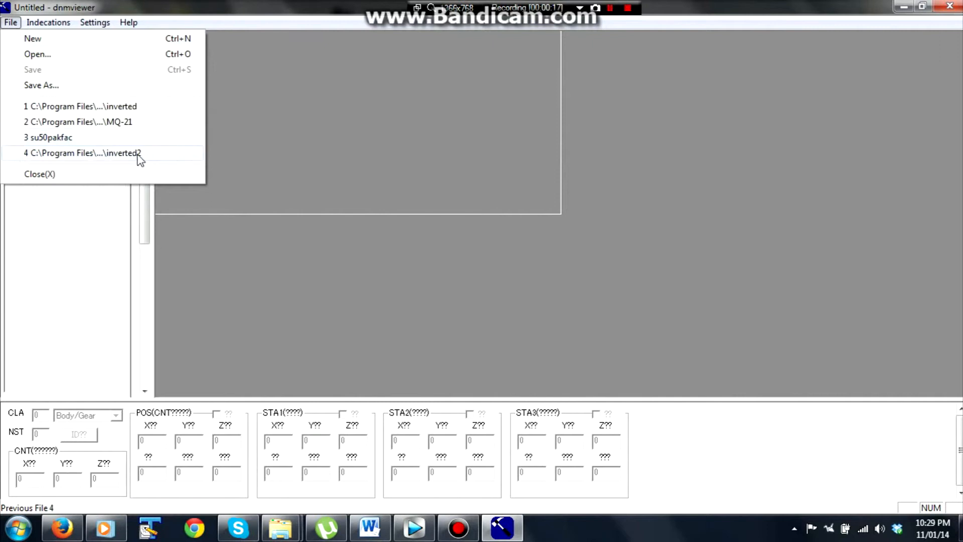
Open the recent "inverted" aircraft model and expand its F/A-52 part to list the sub-parts.
click(136, 107)
drag(745, 177, 627, 146)
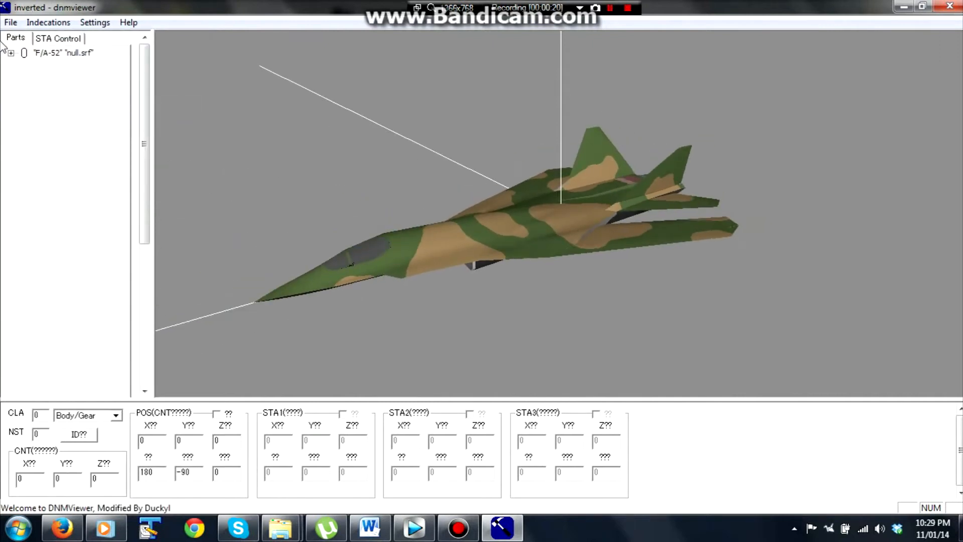
click(10, 52)
drag(376, 161, 382, 191)
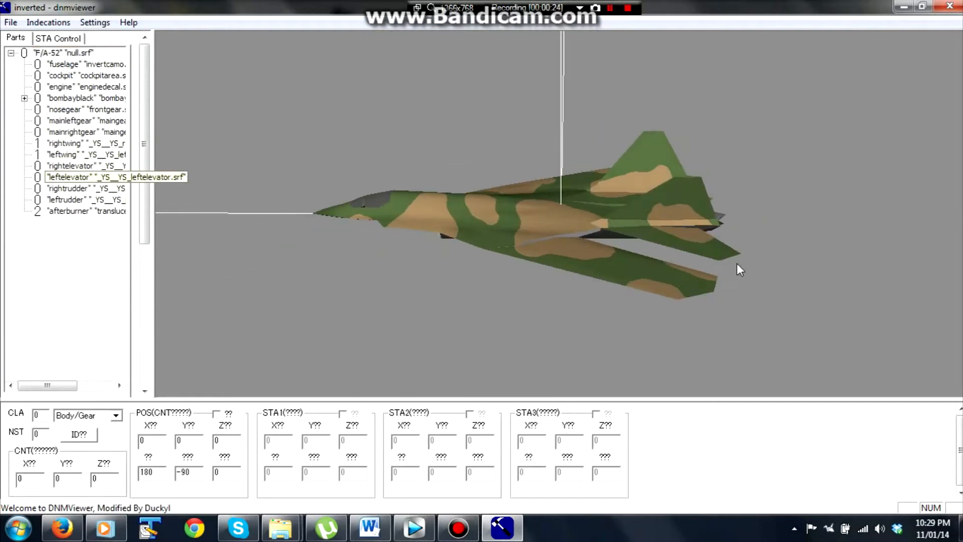
drag(737, 264, 550, 264)
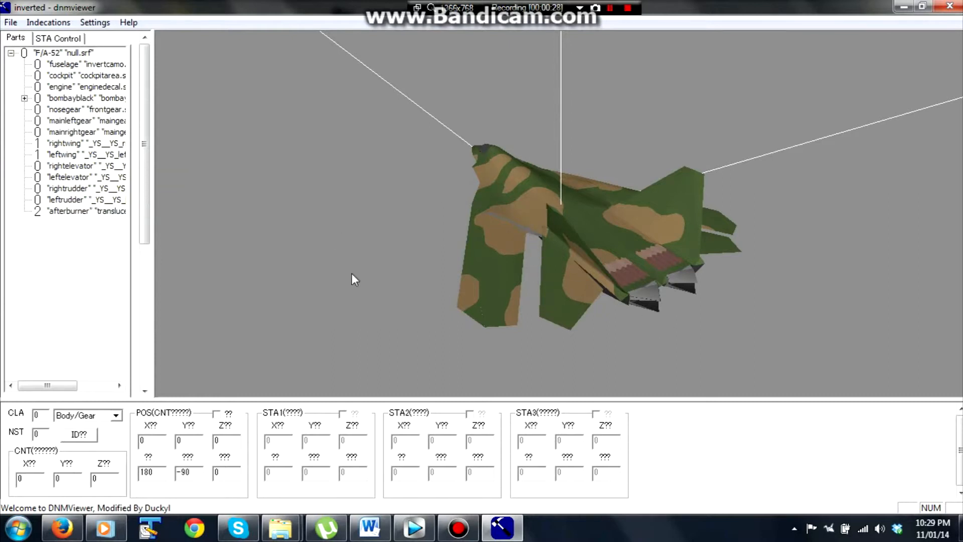
Delete the leftelevator part from the F/A-52 aircraft.
click(95, 177)
right_click(95, 179)
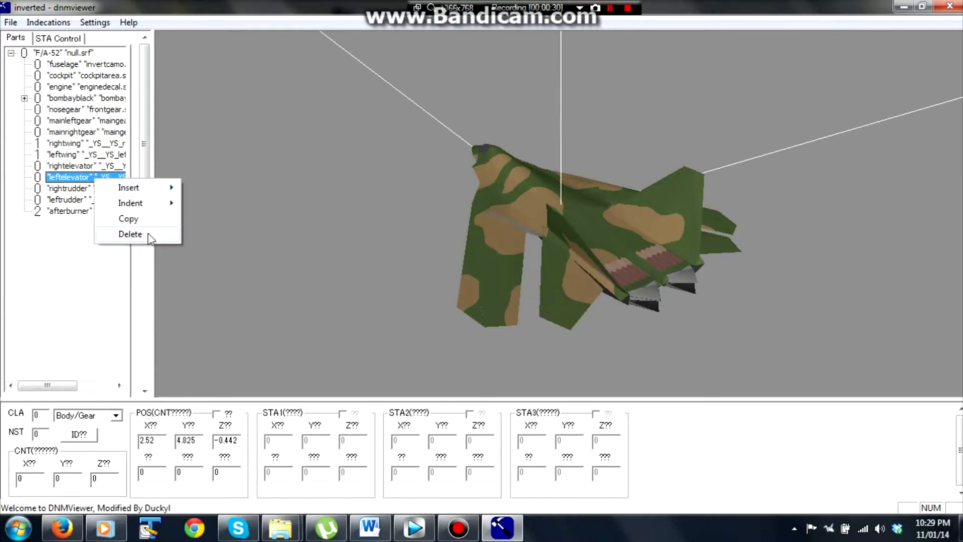
click(143, 235)
drag(607, 359, 634, 296)
drag(622, 251, 551, 228)
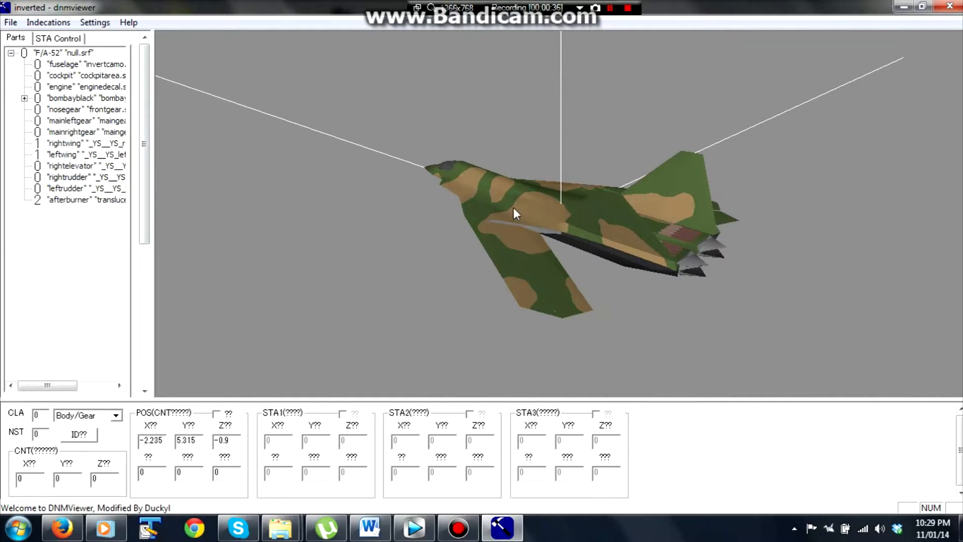
click(10, 22)
click(12, 23)
click(73, 254)
drag(471, 182, 487, 182)
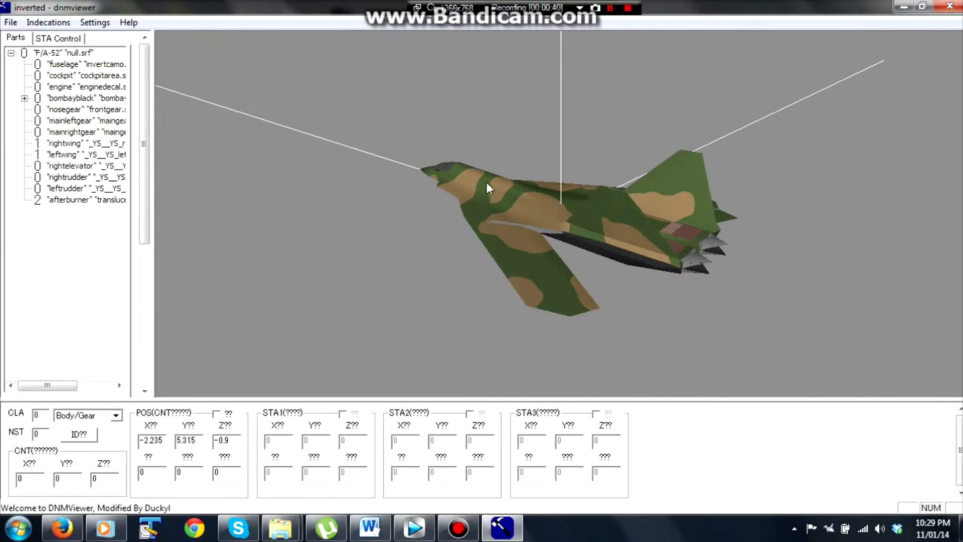
drag(287, 135, 482, 181)
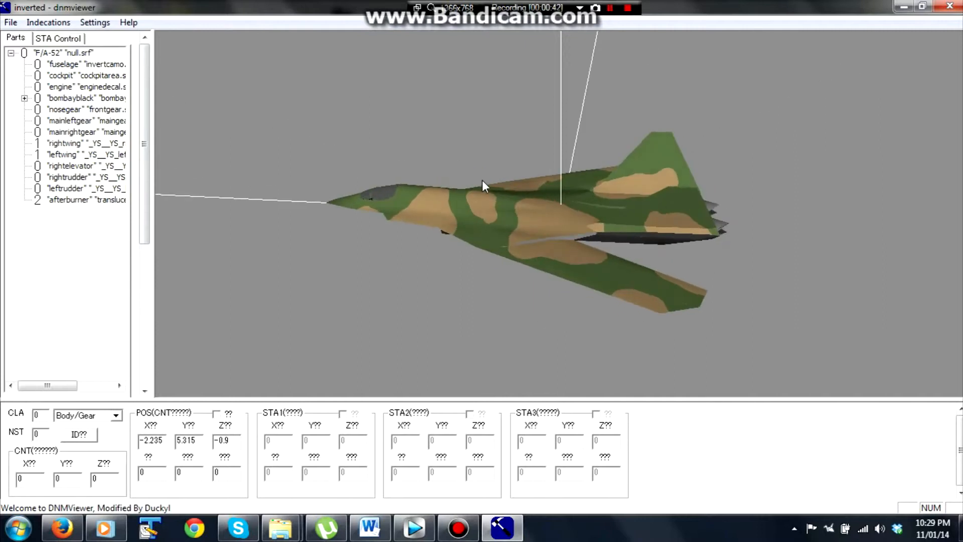
Insert leftelevator.srf from the Desktop's dnmviewer tutorial folder at the rightrudder part, with leftelevator as its ID.
right_click(98, 182)
mouse_move(133, 190)
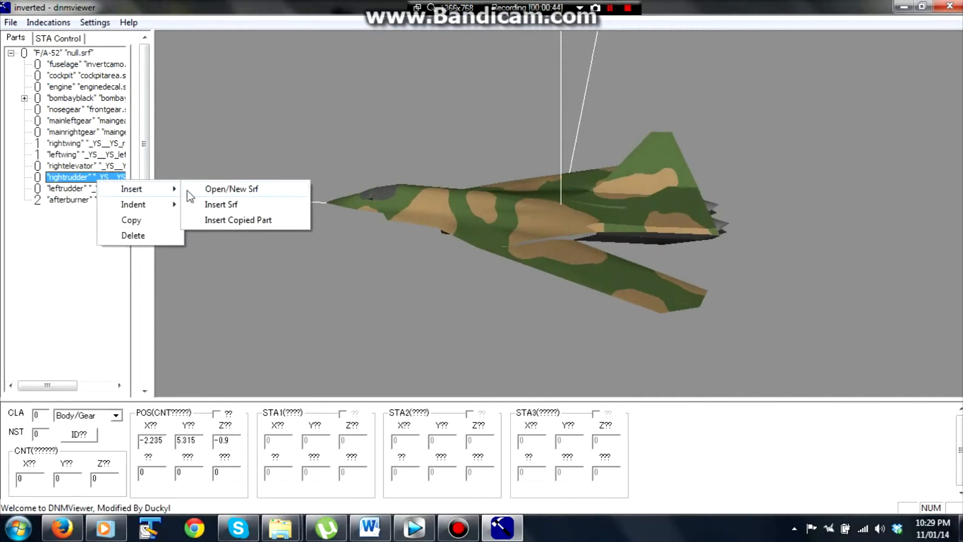
click(214, 191)
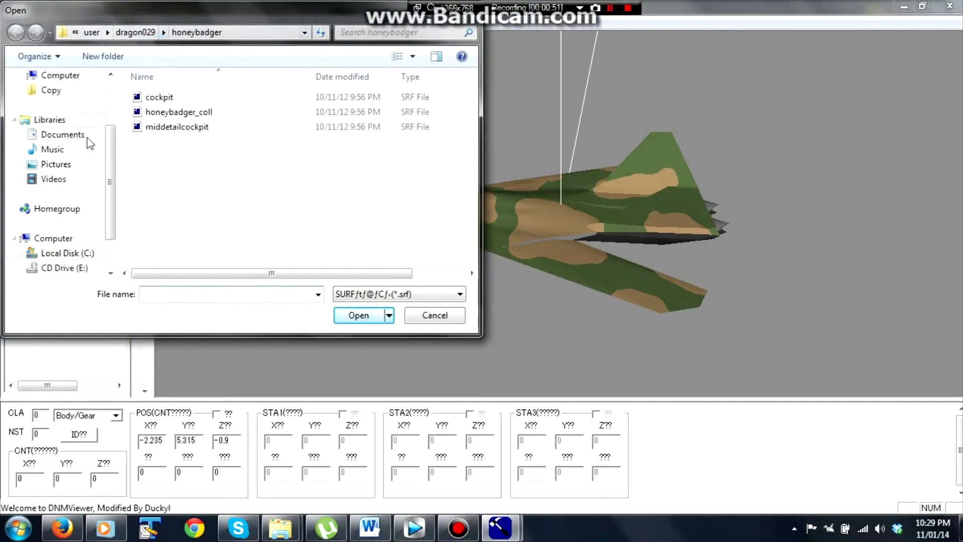
scroll(75, 115, up, 3)
click(57, 97)
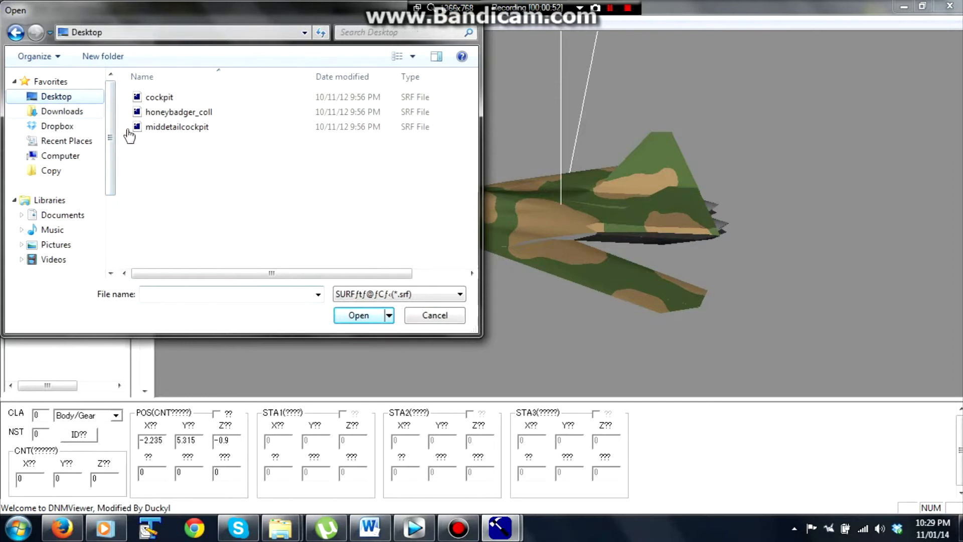
drag(473, 115, 439, 151)
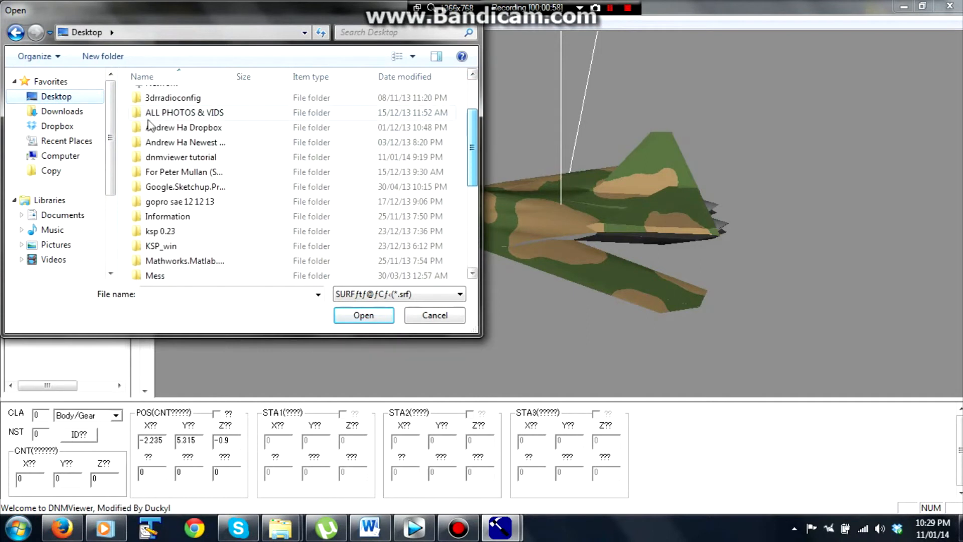
double_click(187, 158)
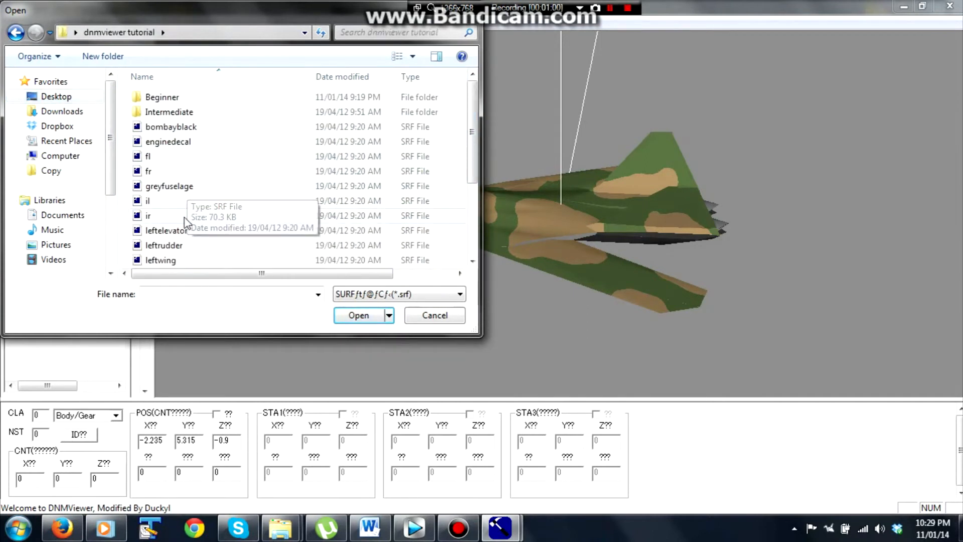
click(217, 231)
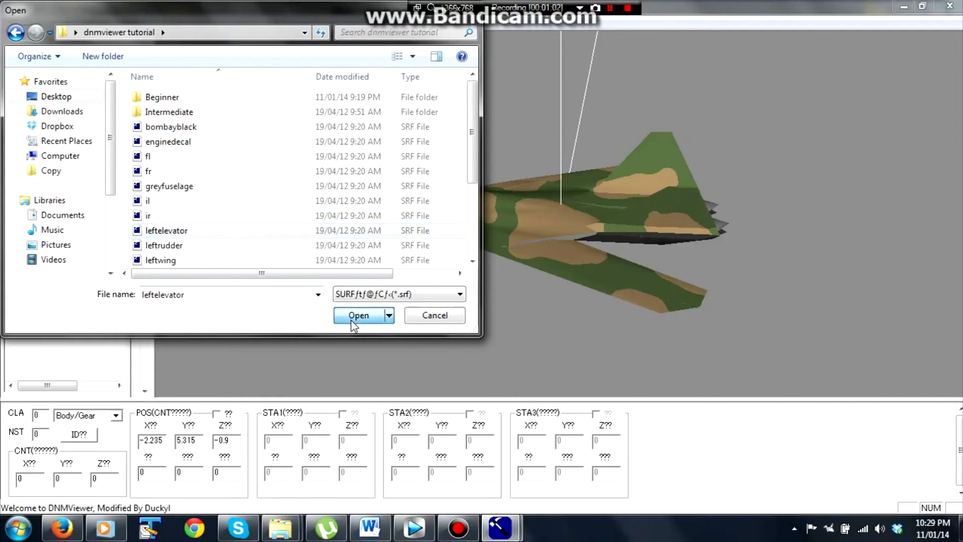
click(353, 322)
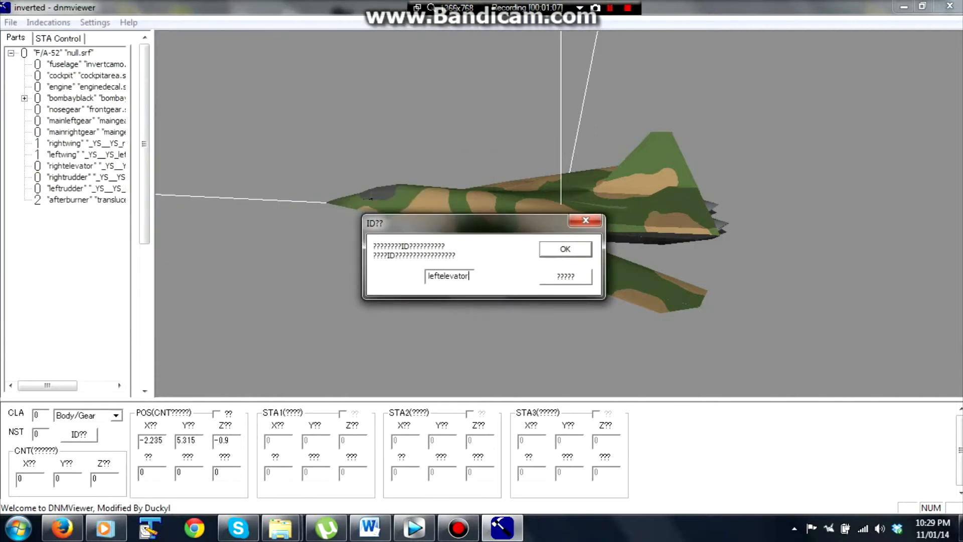
key(Return)
Inspect the position values of the rightrudder and rightelevator parts as a reference for the inserted elevator.
drag(413, 287, 204, 189)
click(89, 177)
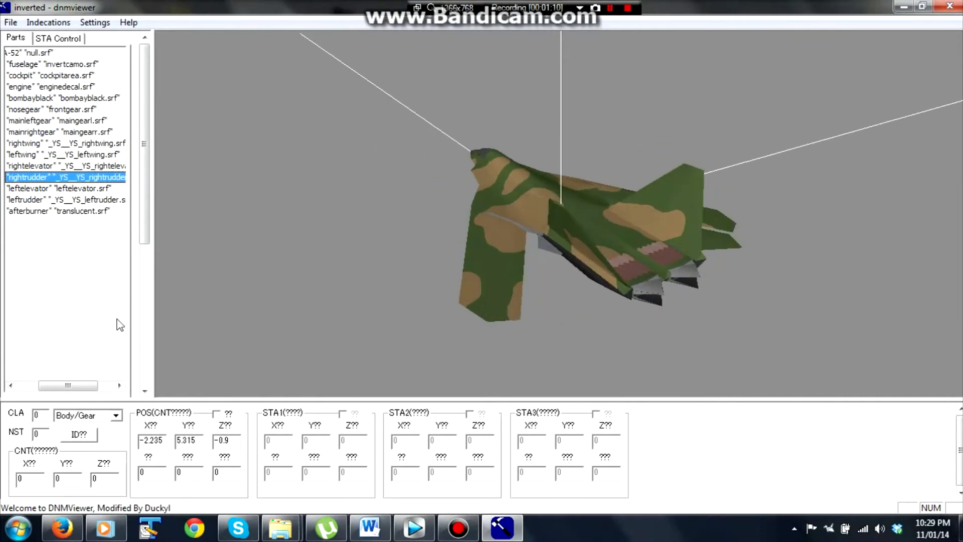
drag(80, 393, 72, 394)
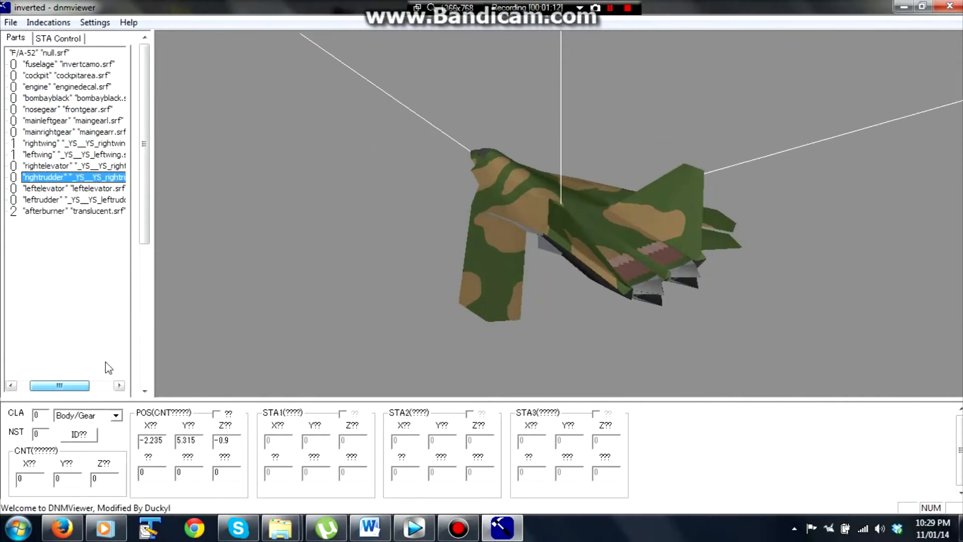
click(88, 165)
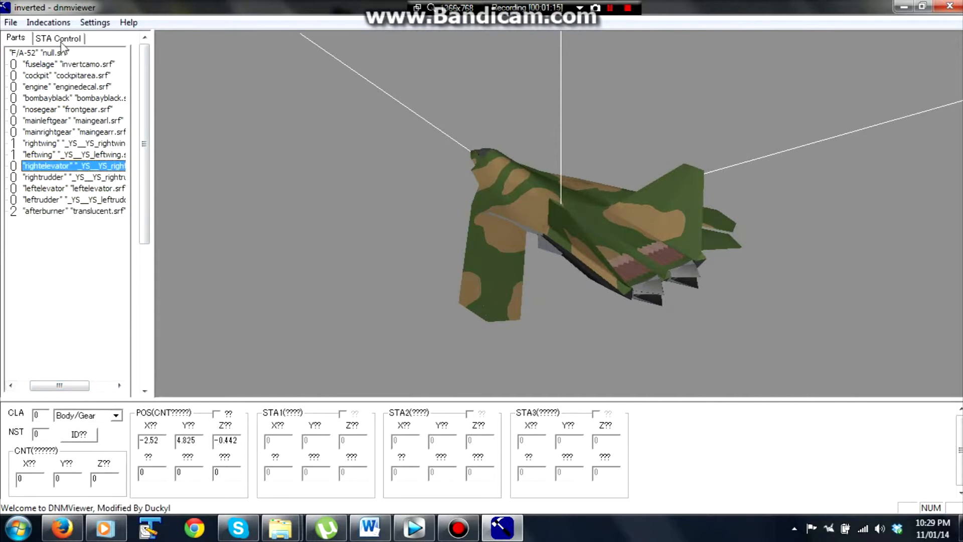
Set the X position of the newly inserted leftelevator part to 2.5.
click(83, 189)
drag(516, 275, 532, 239)
drag(511, 295, 741, 81)
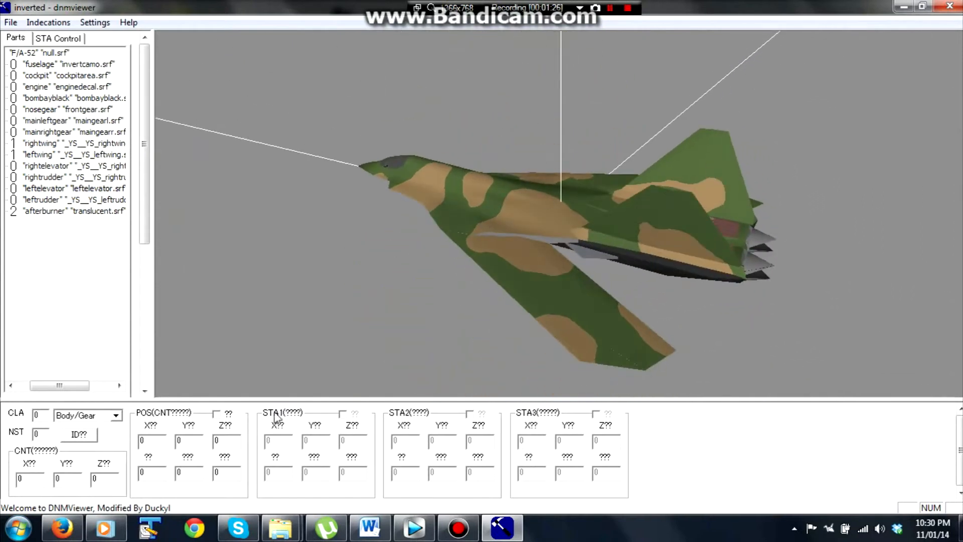
click(140, 450)
drag(147, 440, 139, 442)
click(73, 188)
drag(646, 301, 525, 306)
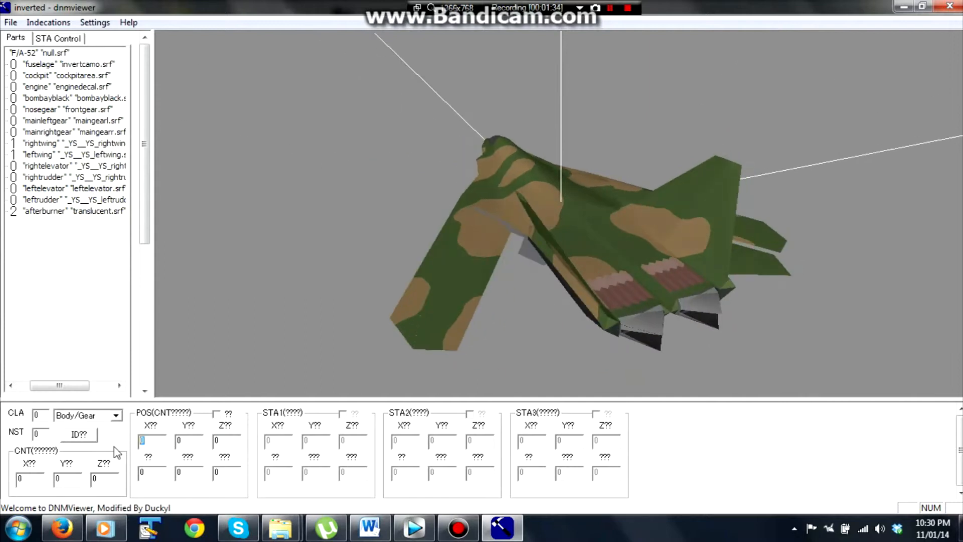
text(2)
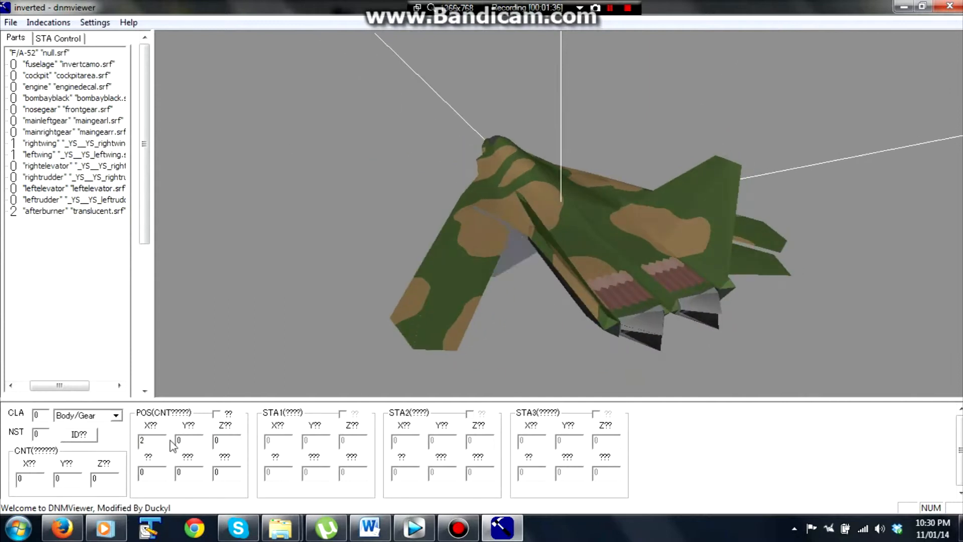
text(6)
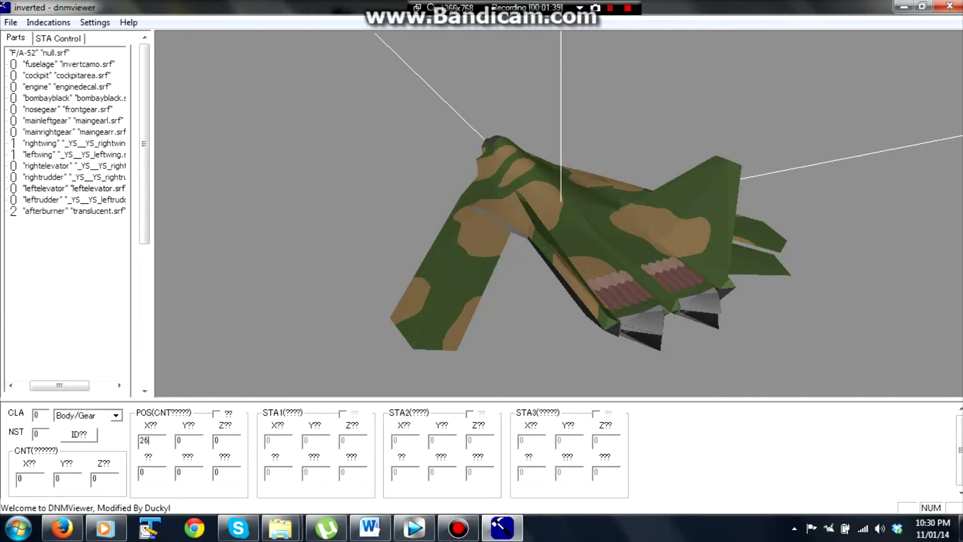
key(BackSpace)
text(.5)
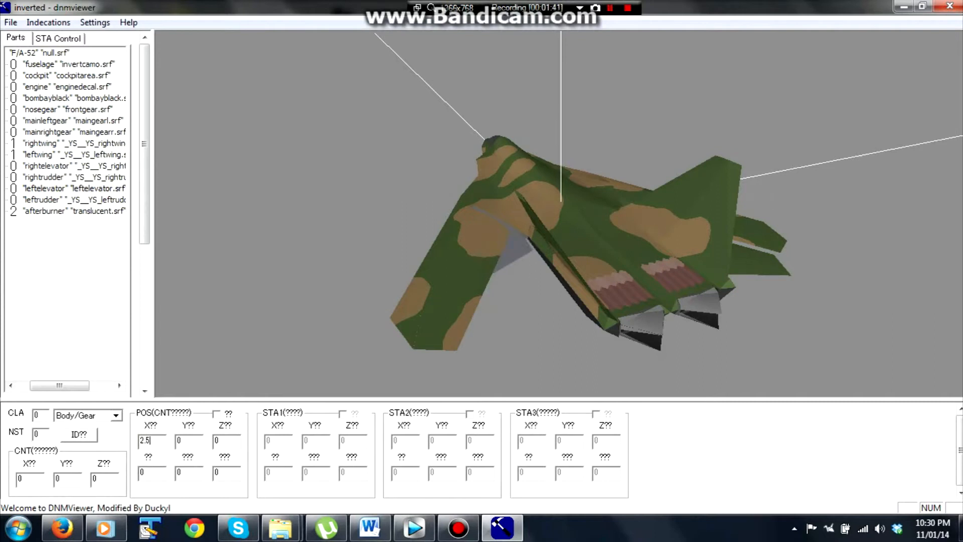
Examine the leftelevator's placement from several angles and check the position and rotation values of the F/A-52 root part.
drag(163, 439, 134, 444)
drag(323, 242, 528, 204)
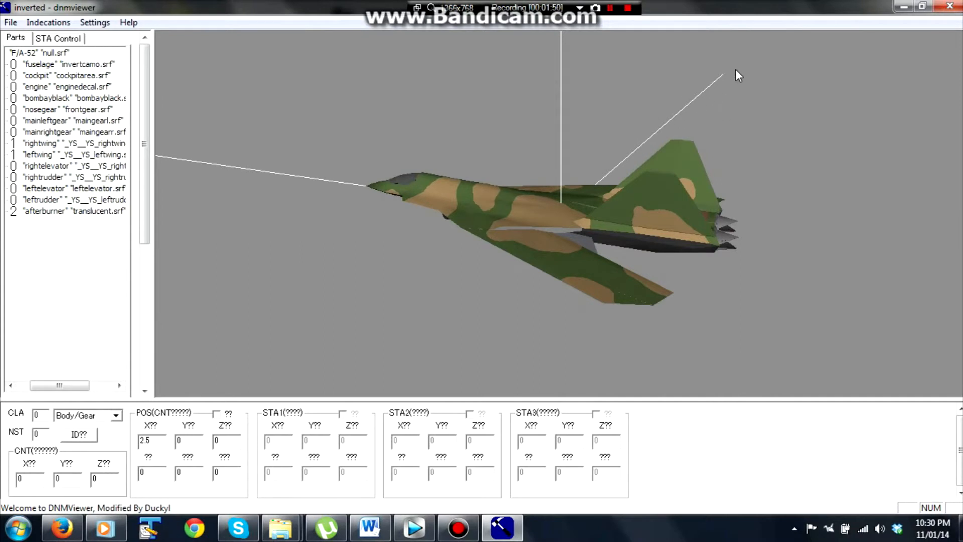
drag(617, 186, 420, 175)
drag(549, 245, 348, 348)
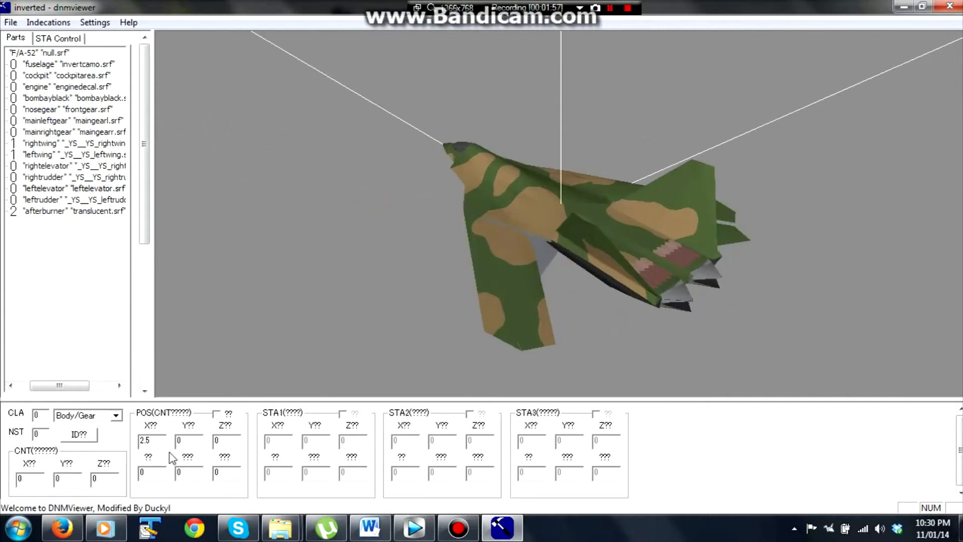
double_click(149, 440)
drag(55, 385, 43, 387)
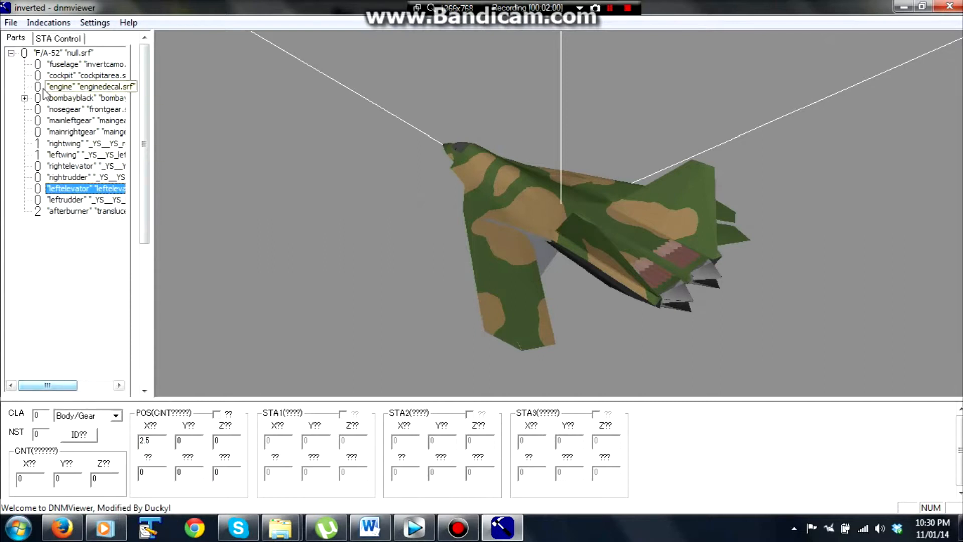
click(51, 53)
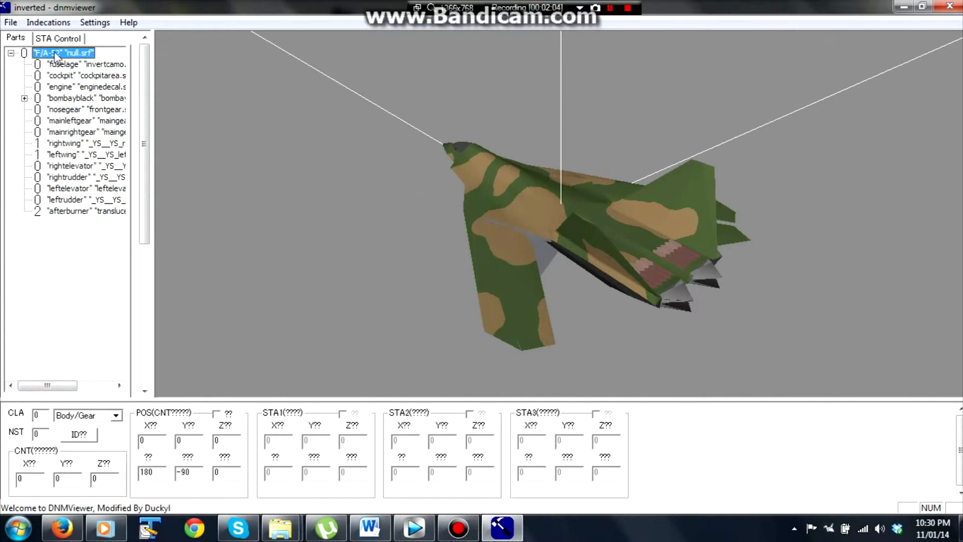
drag(342, 249, 254, 209)
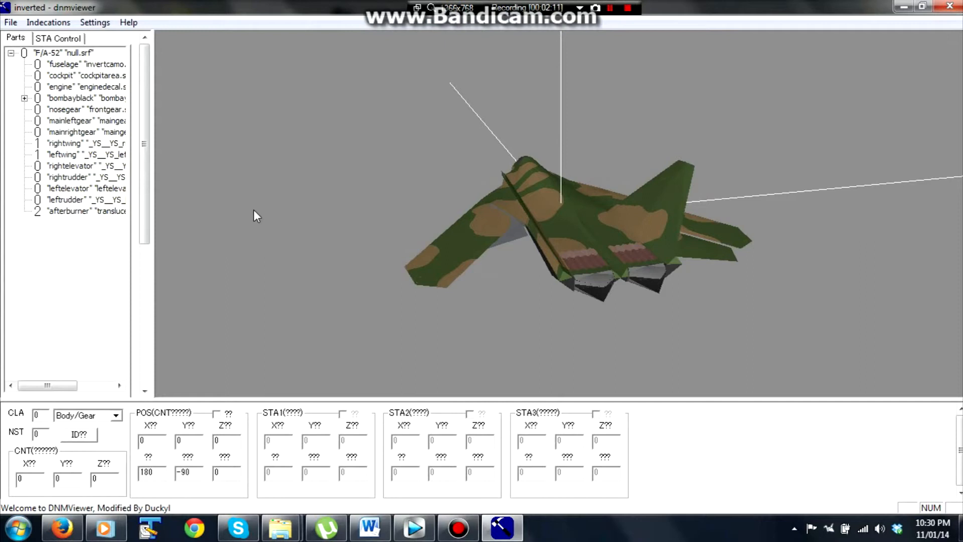
drag(289, 181, 452, 184)
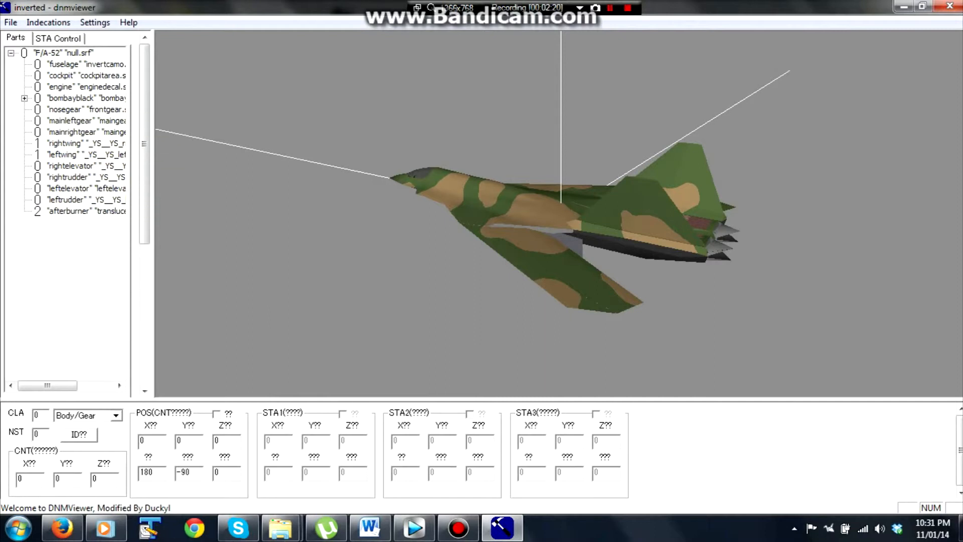
drag(584, 238, 477, 233)
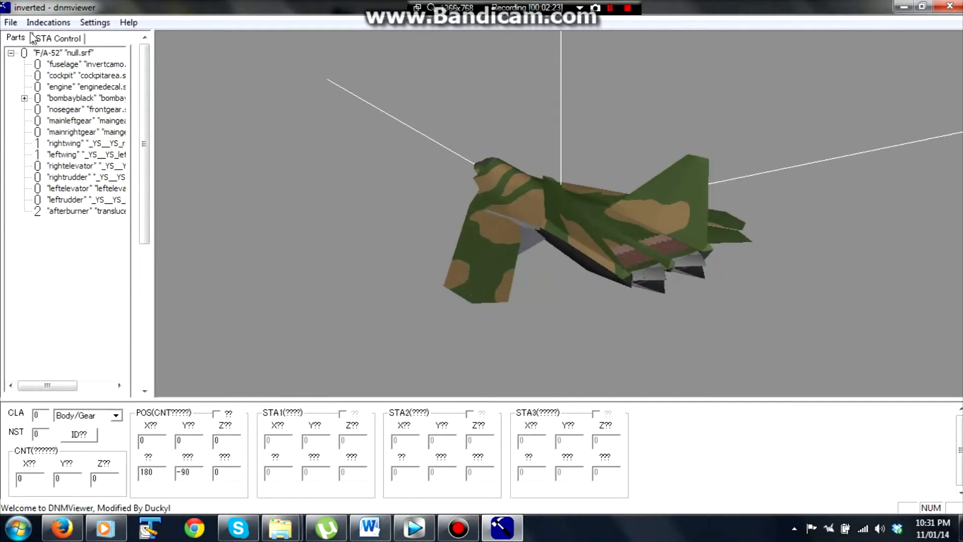
Set the first two rotation angles of the F/A-52 root part to 0 and view the aircraft's orientation.
click(64, 52)
drag(139, 472, 108, 468)
text(00)
drag(351, 210, 340, 146)
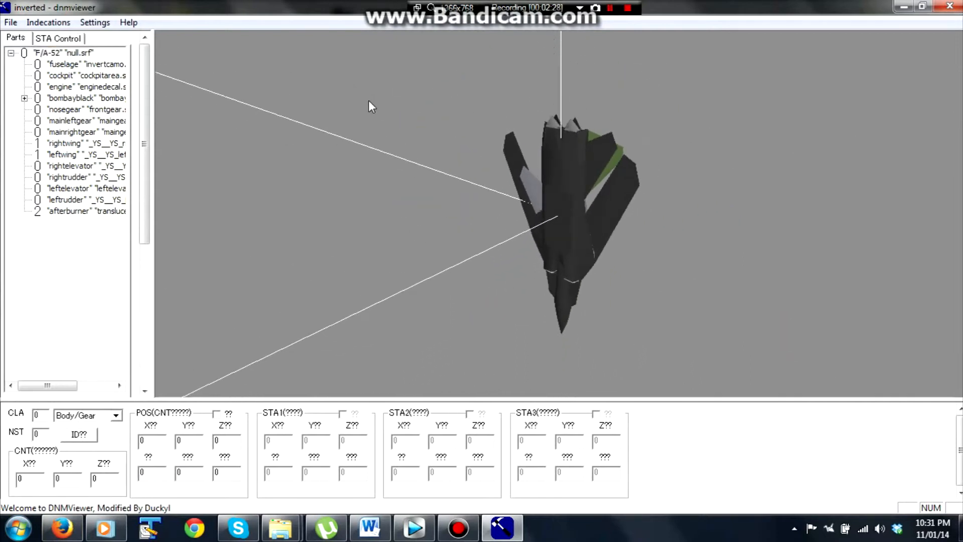
drag(589, 288, 516, 296)
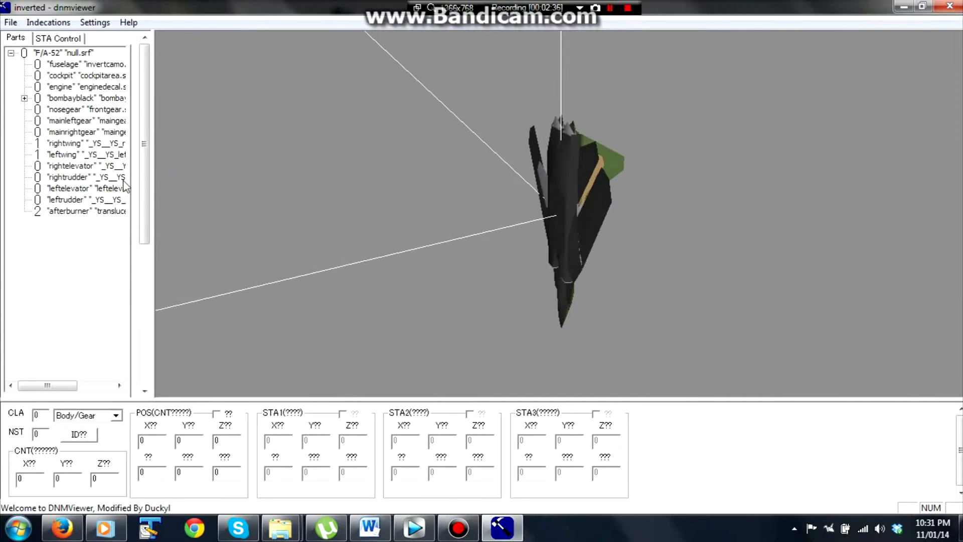
Set the F/A-52 root part's first rotation angle to 180 and its second to -90.
text(180)
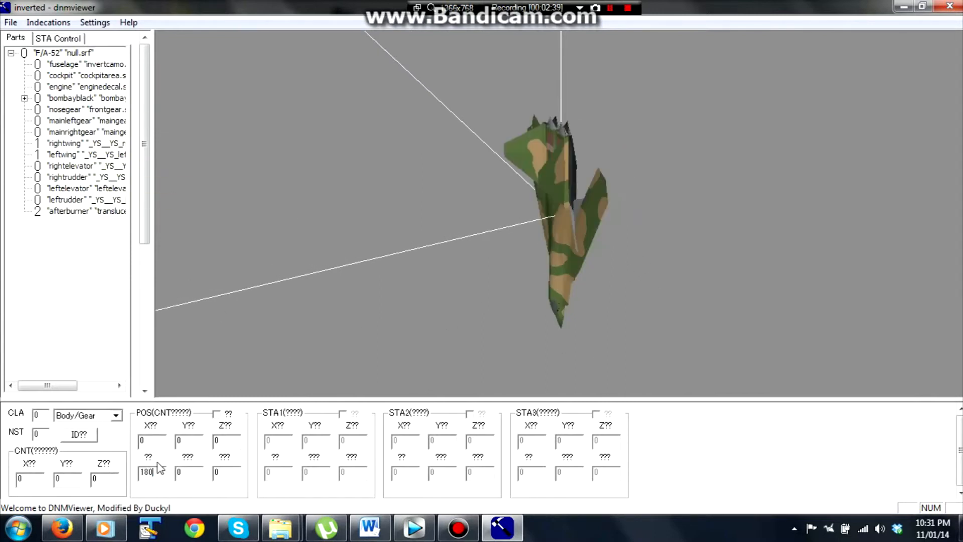
text(-90)
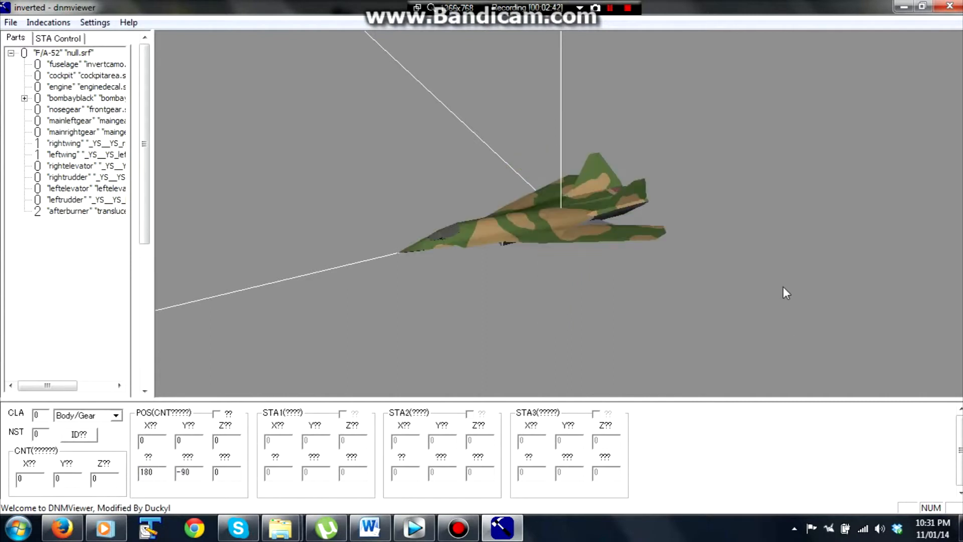
drag(783, 287, 695, 262)
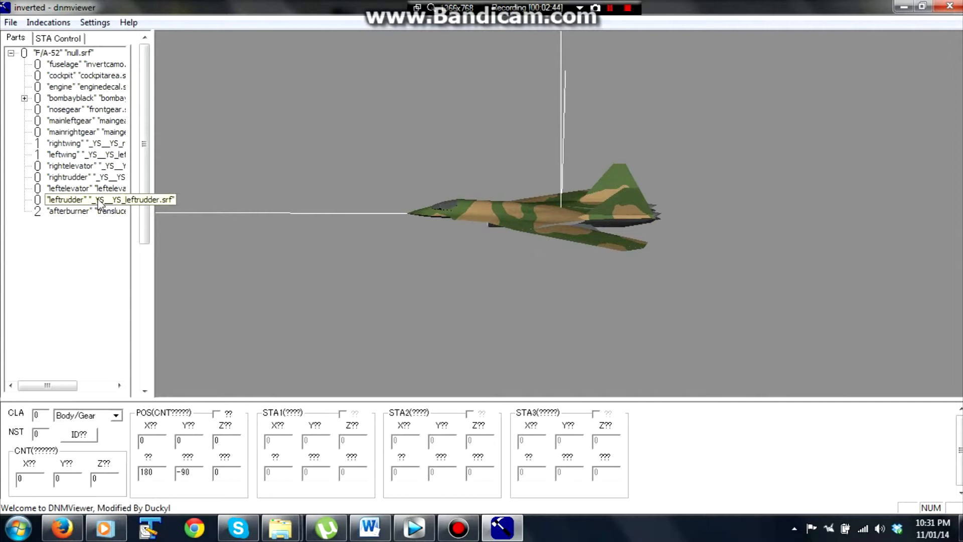
drag(491, 224, 638, 211)
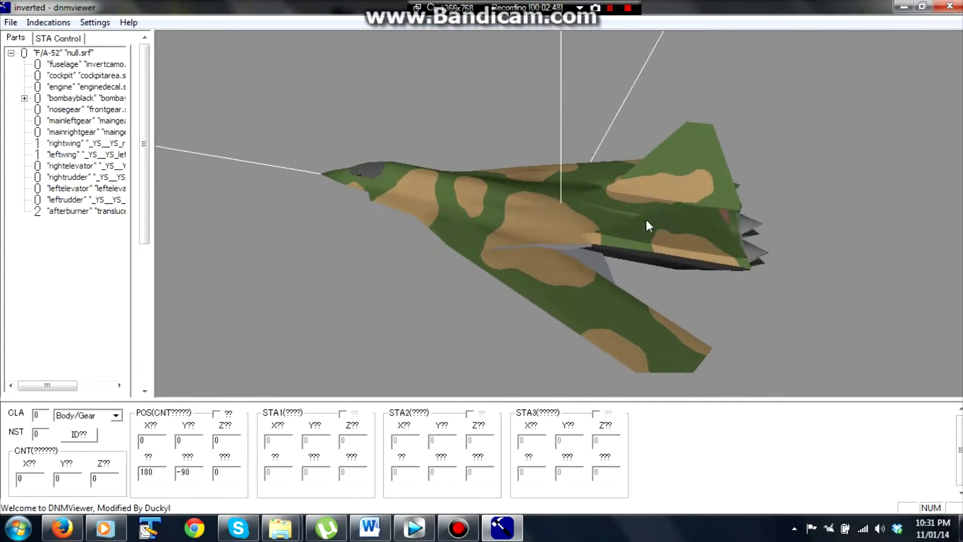
Try a Z position of 5 for the leftelevator part and view where it lands on the aircraft.
drag(717, 319, 692, 316)
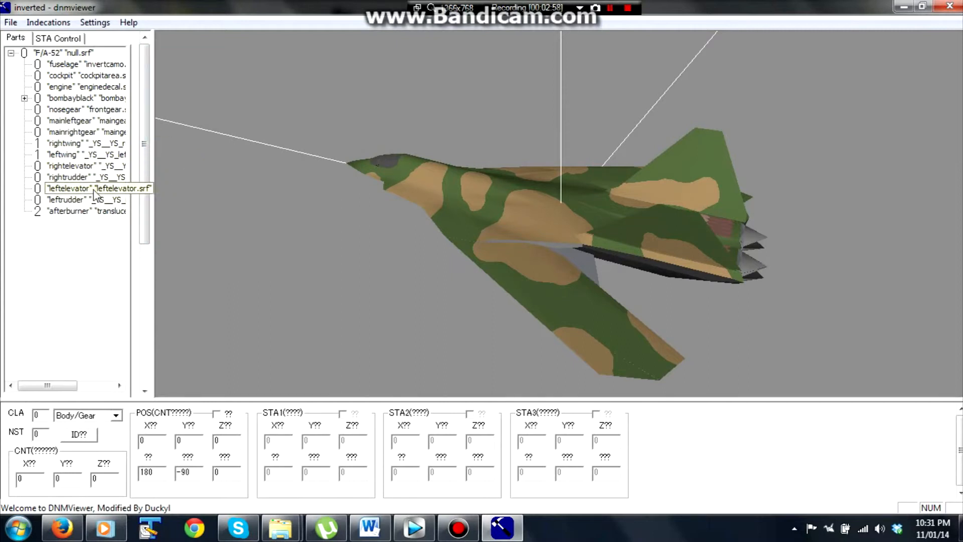
drag(176, 204, 350, 298)
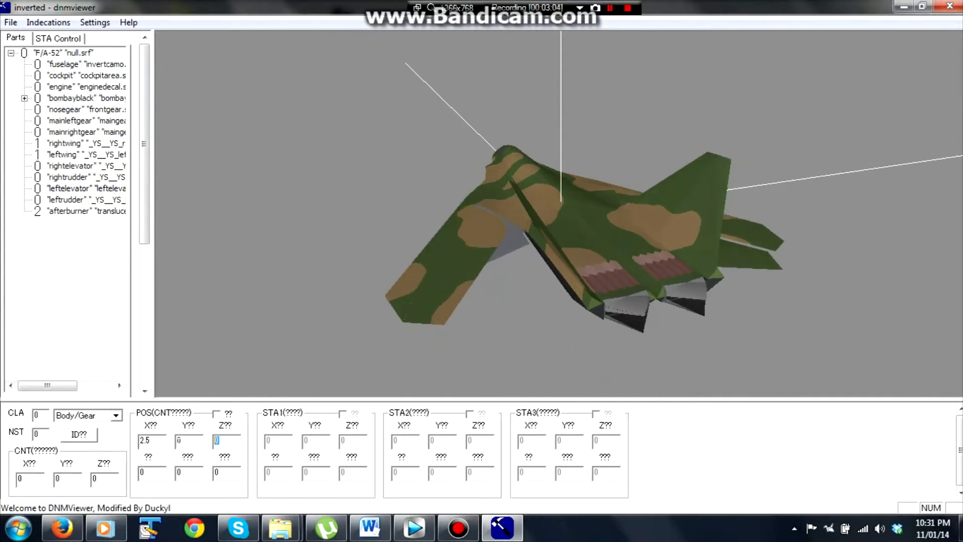
text(5)
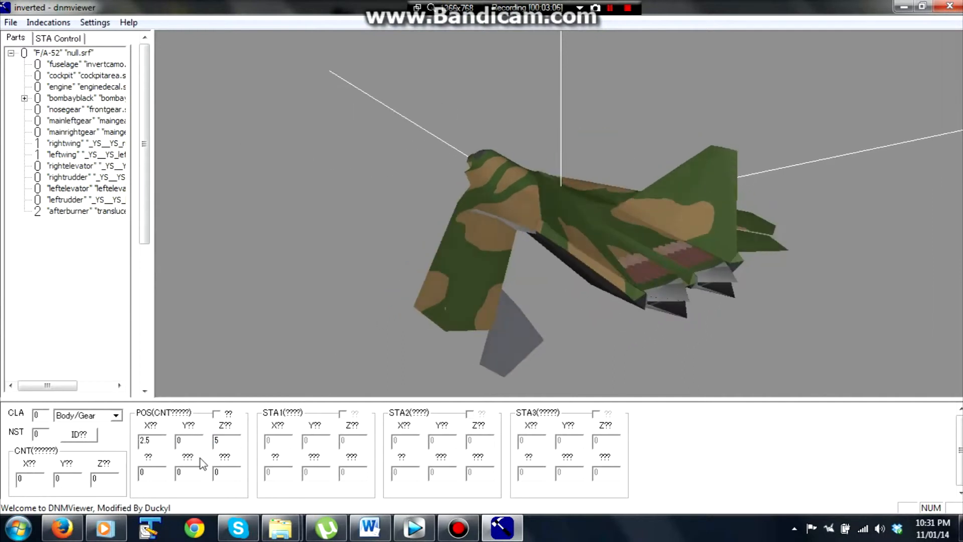
drag(477, 280, 438, 314)
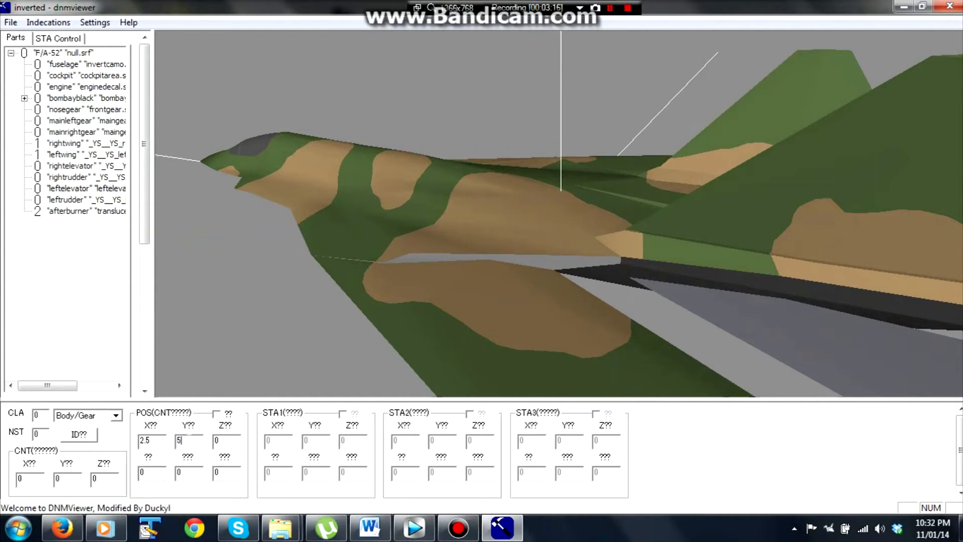
Set the leftelevator's Y position to 5 with Z back at 0, and inspect its fit against the fuselage.
drag(678, 301, 496, 139)
right_drag(496, 137, 522, 266)
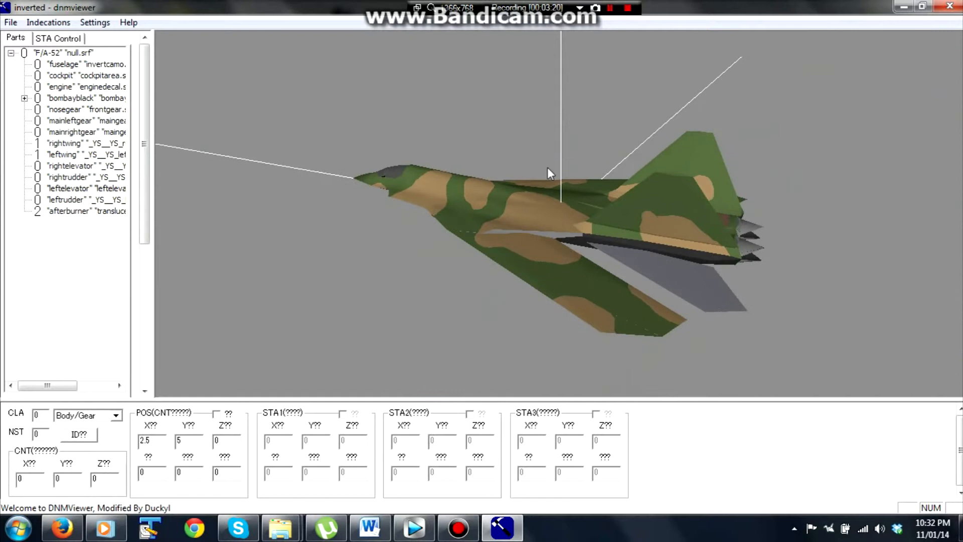
drag(480, 251, 593, 205)
right_drag(593, 206, 683, 100)
drag(666, 239, 685, 309)
right_drag(685, 309, 692, 254)
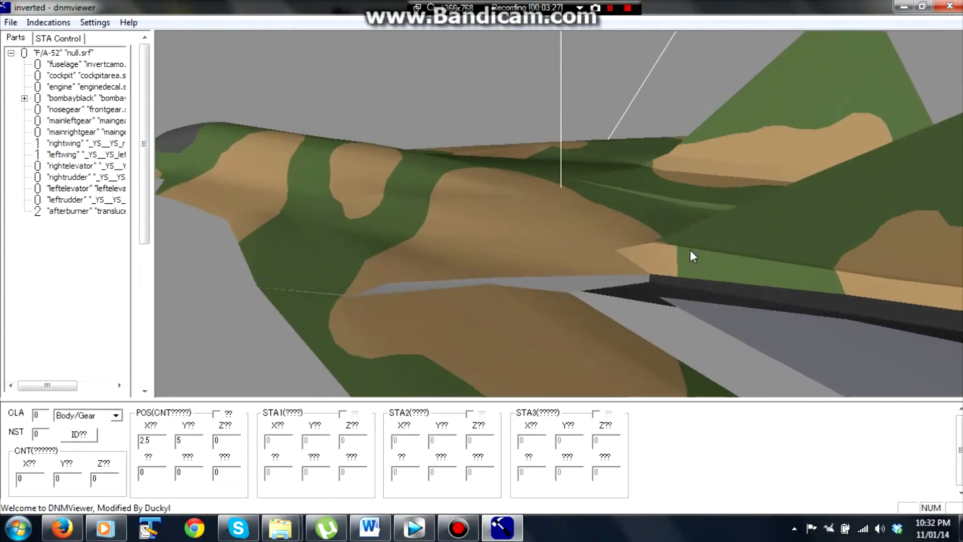
Set the leftelevator's Z position to -0.5 and check its height from the side and rear.
drag(481, 301, 275, 397)
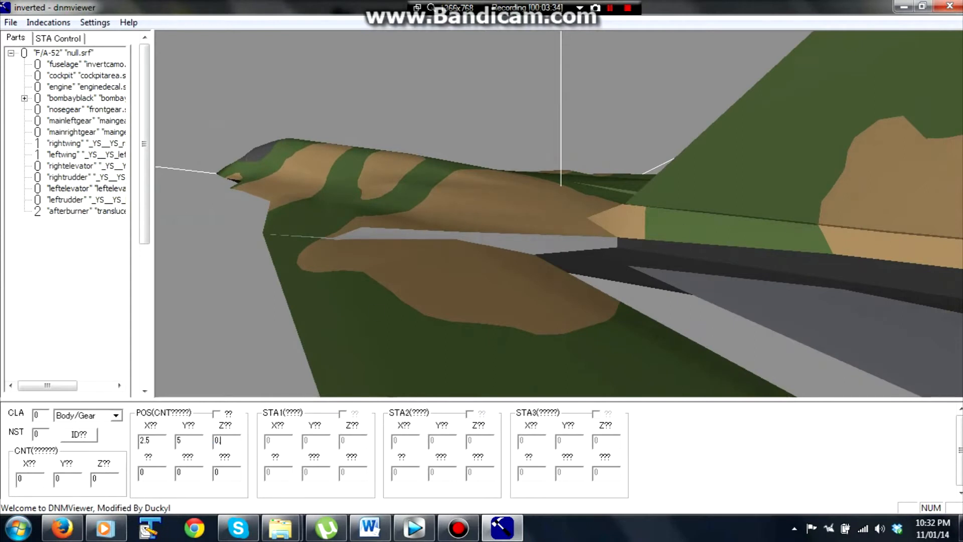
text(.5)
text(0.5)
drag(530, 239, 441, 216)
drag(688, 259, 215, 208)
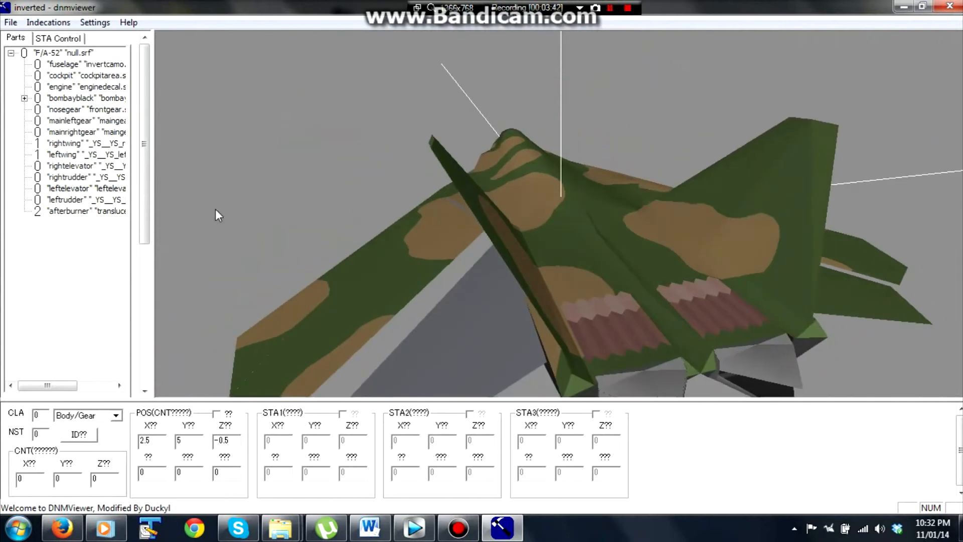
Set the leftelevator's X position to 2.52 and Y to 4.825, mirroring the rightelevator's position.
click(100, 166)
click(99, 191)
click(158, 441)
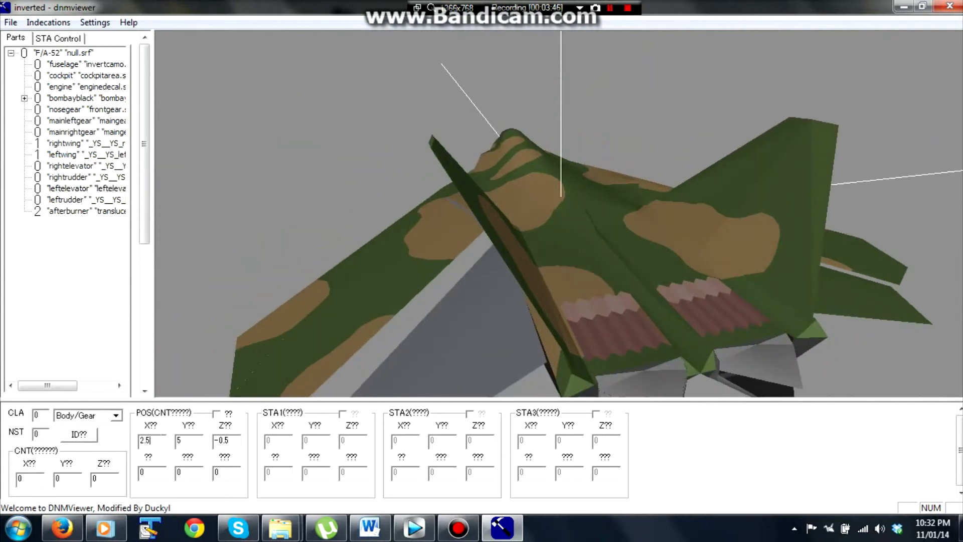
click(81, 167)
click(94, 190)
double_click(179, 440)
text(4.825)
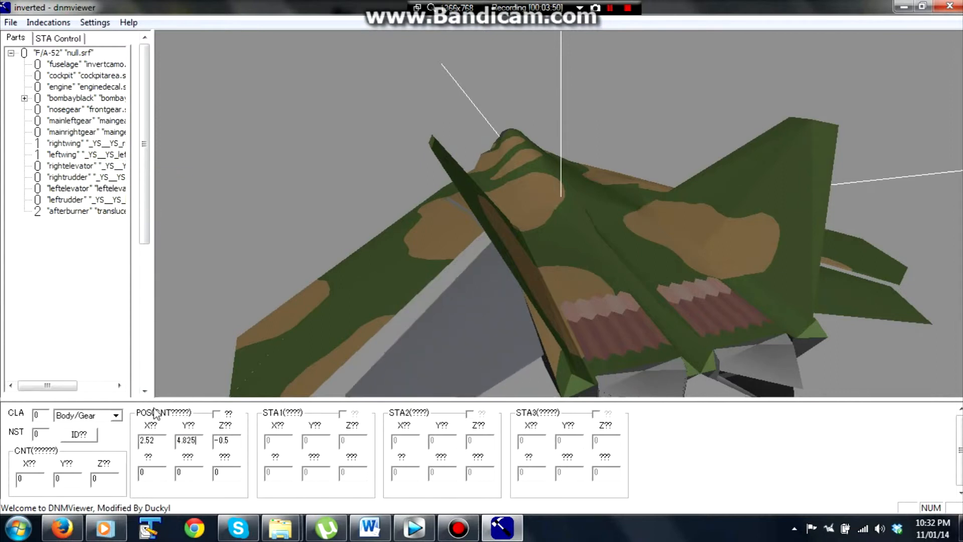
Set the leftelevator's Z position to -0.442 to match the rightelevator.
click(80, 166)
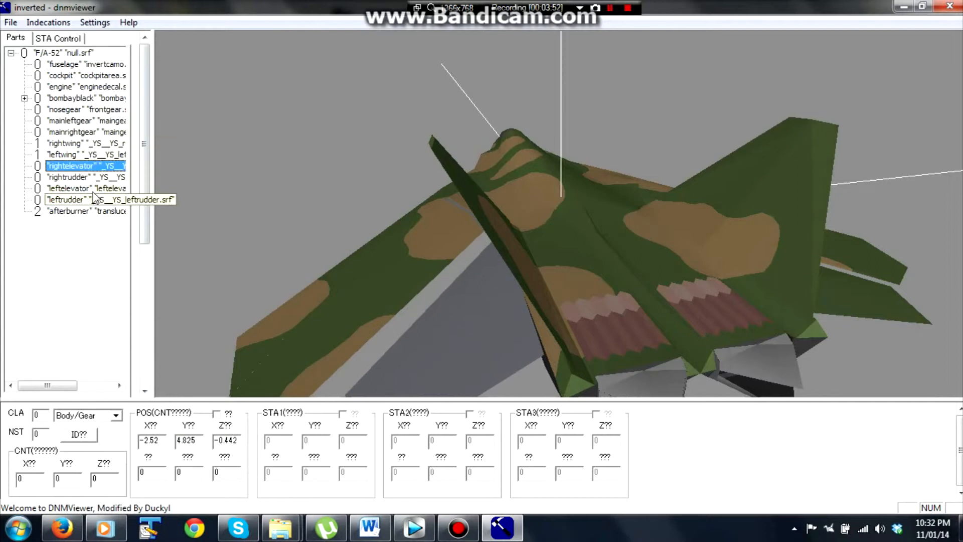
click(94, 190)
click(227, 440)
text(442)
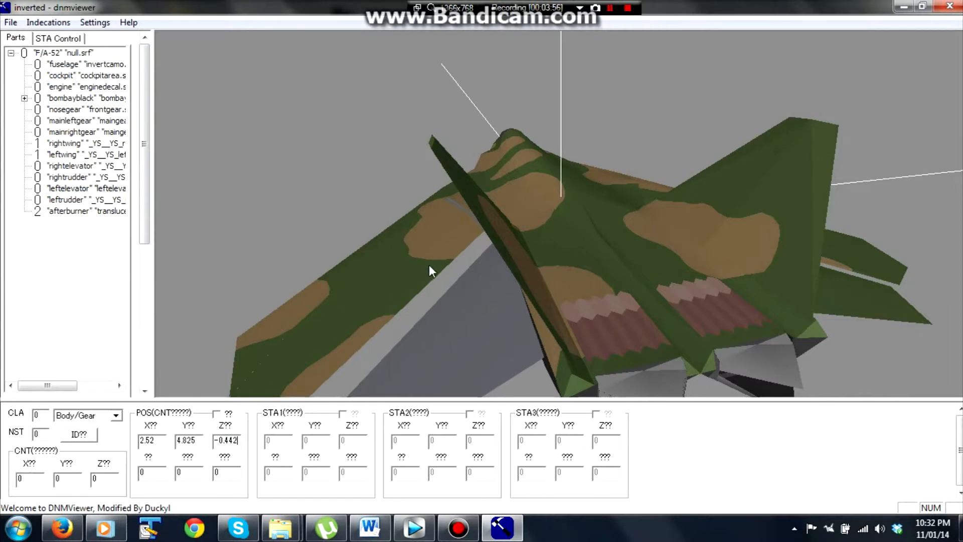
Inspect the leftelevator's joint with the fuselage up close and its placement from the front and rear.
drag(429, 264, 352, 272)
drag(534, 233, 484, 208)
drag(470, 291, 584, 294)
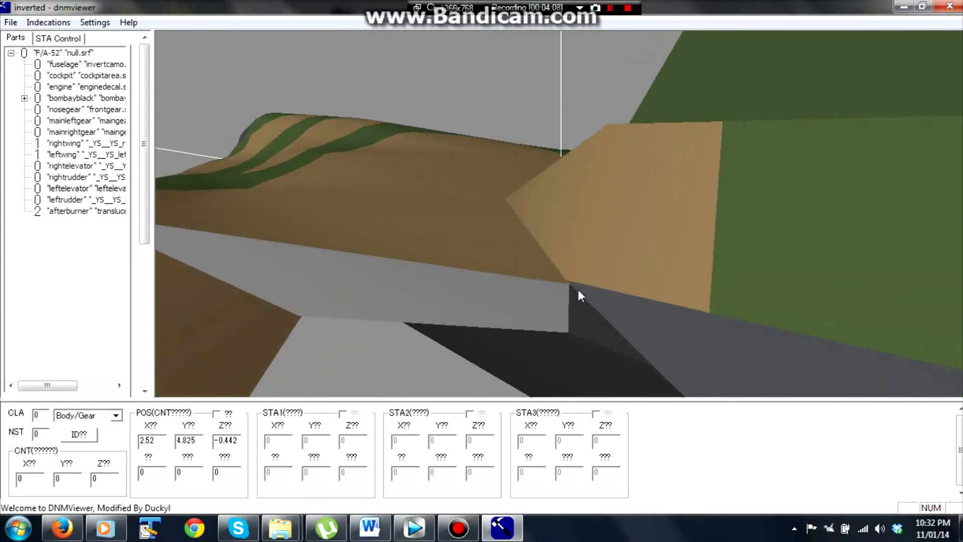
drag(511, 145, 427, 210)
drag(341, 265, 171, 240)
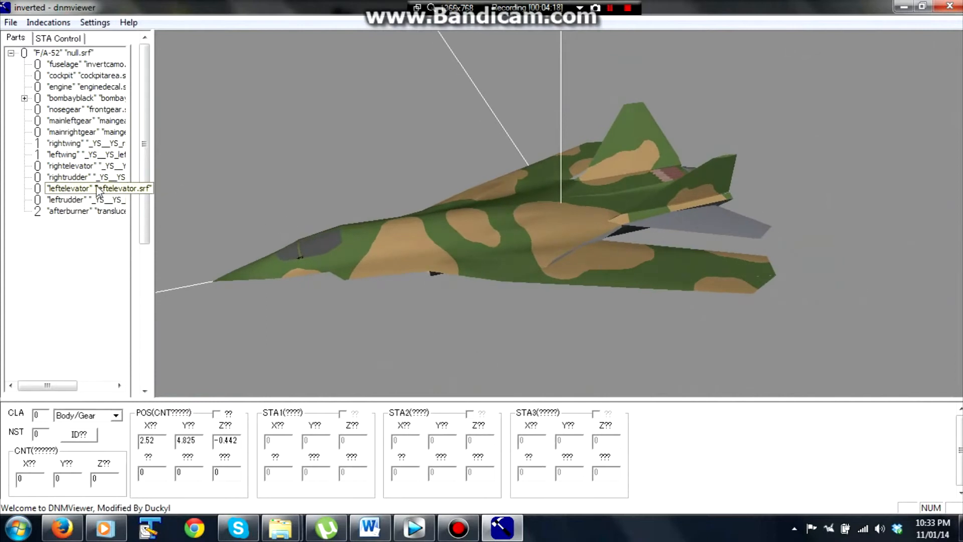
drag(775, 216, 441, 277)
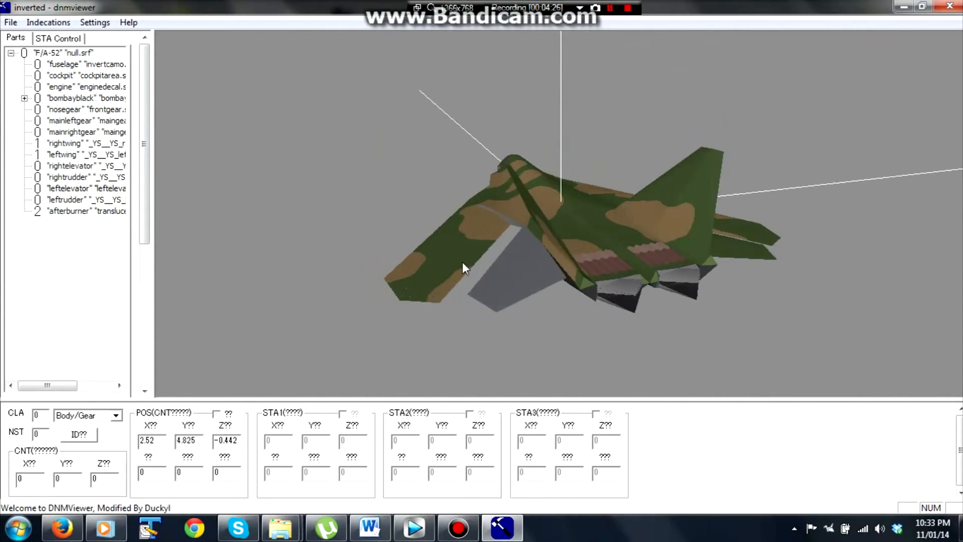
drag(565, 233, 503, 297)
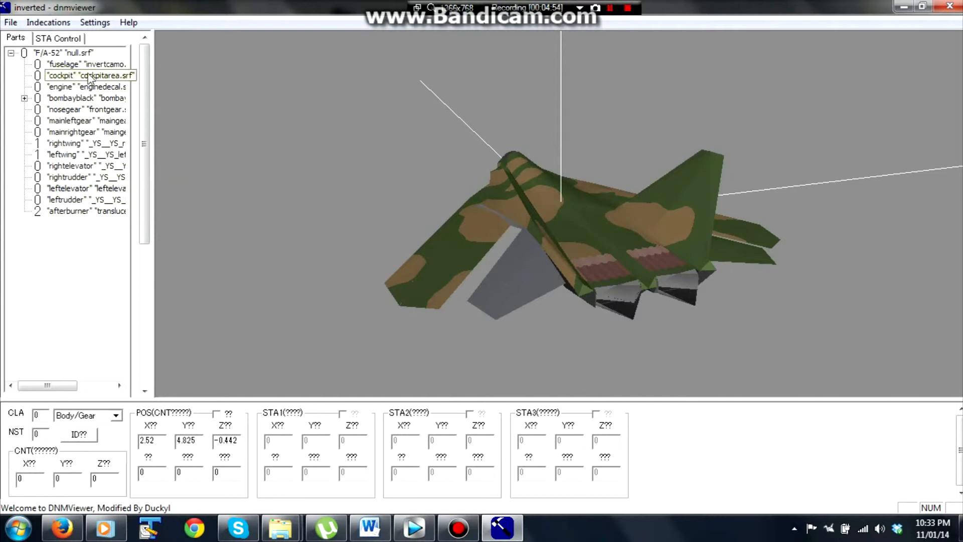
Indent an empty SRF under the F/A-52 root part with the ID leftelev.
click(45, 54)
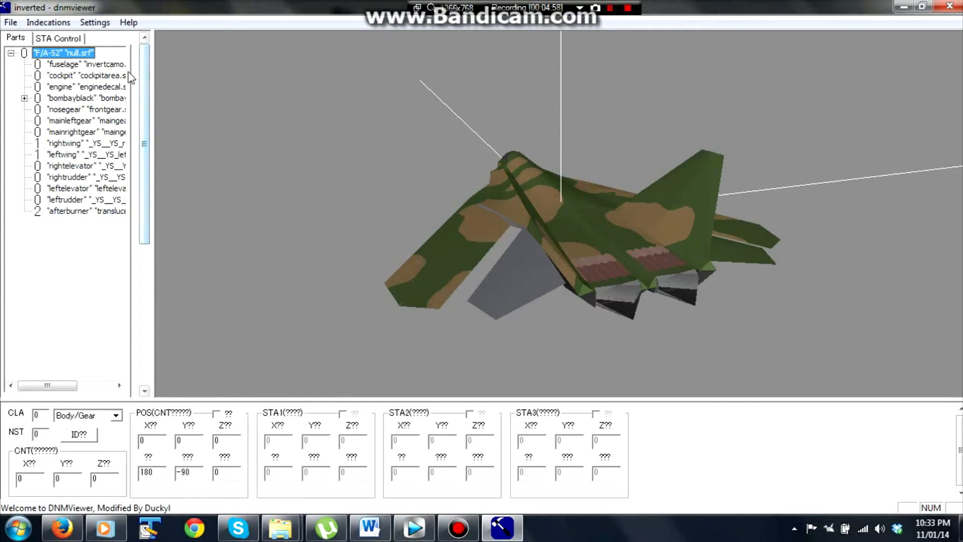
right_click(62, 57)
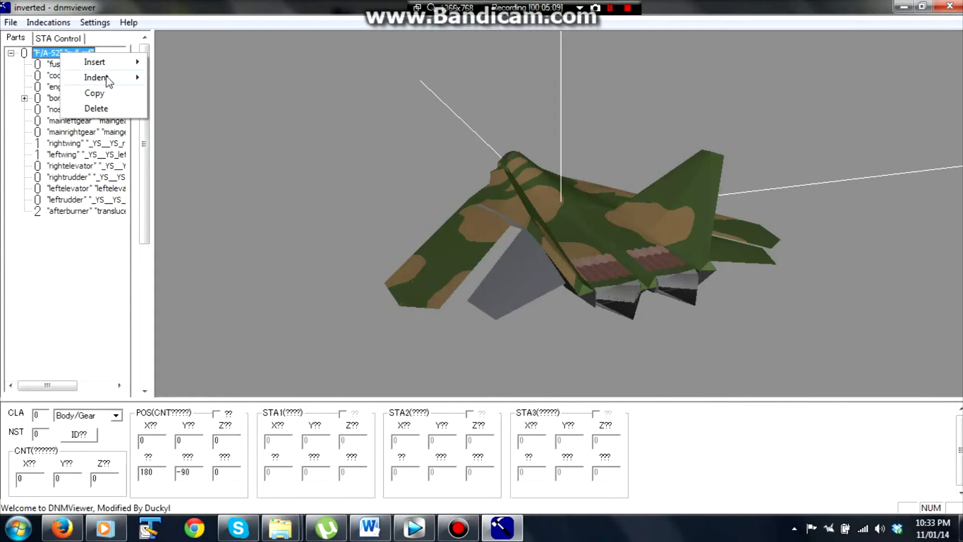
mouse_move(109, 81)
mouse_move(120, 62)
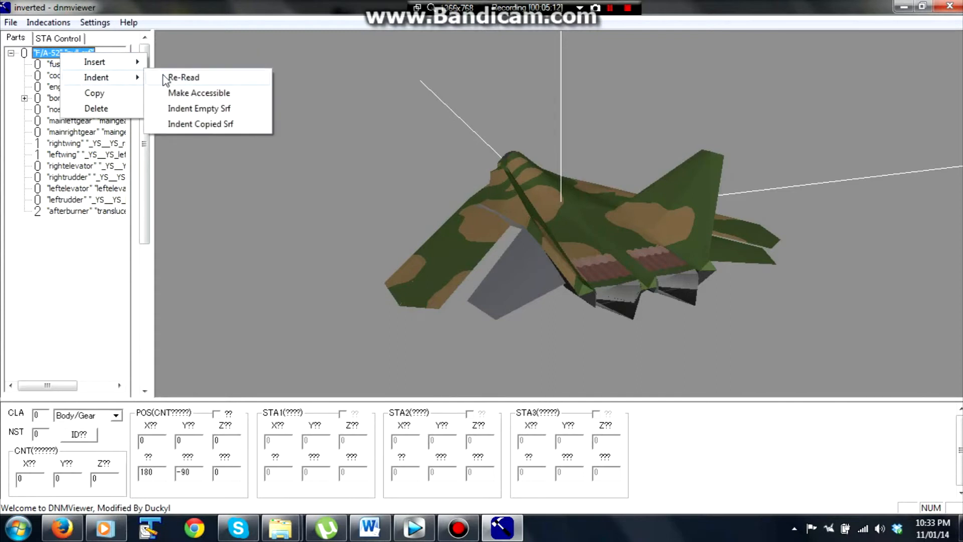
click(225, 111)
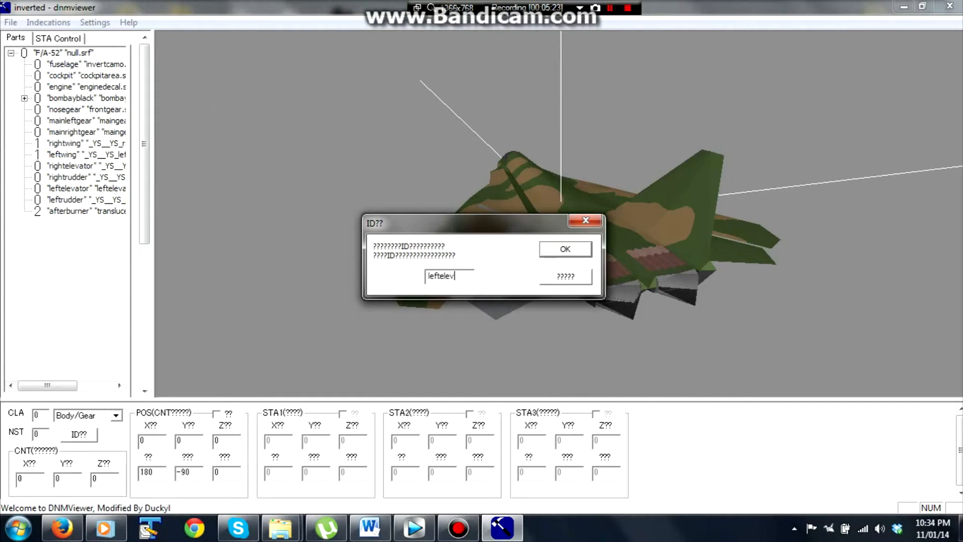
text(leftelev)
key(Return)
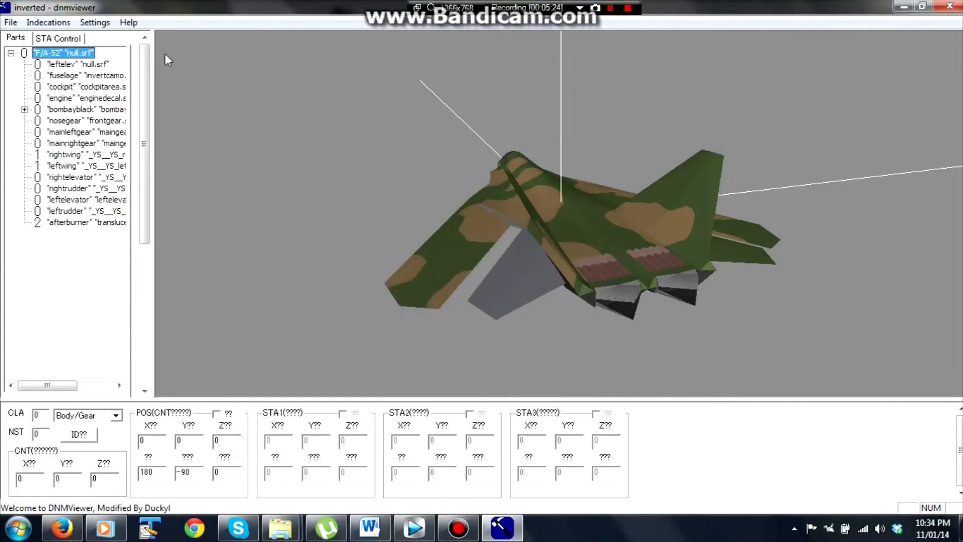
Move the leftelev null part down the parts tree to just below leftelevator.
click(105, 65)
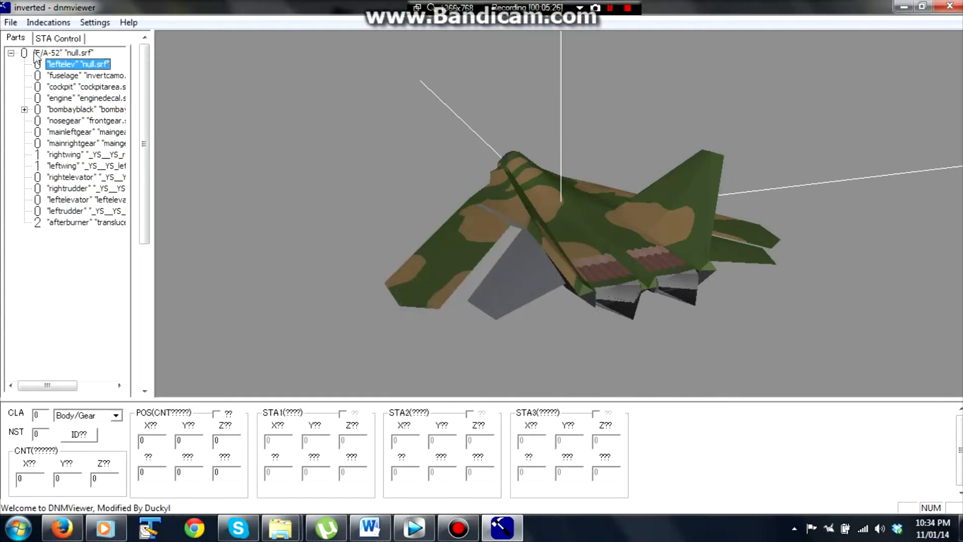
drag(86, 62, 89, 201)
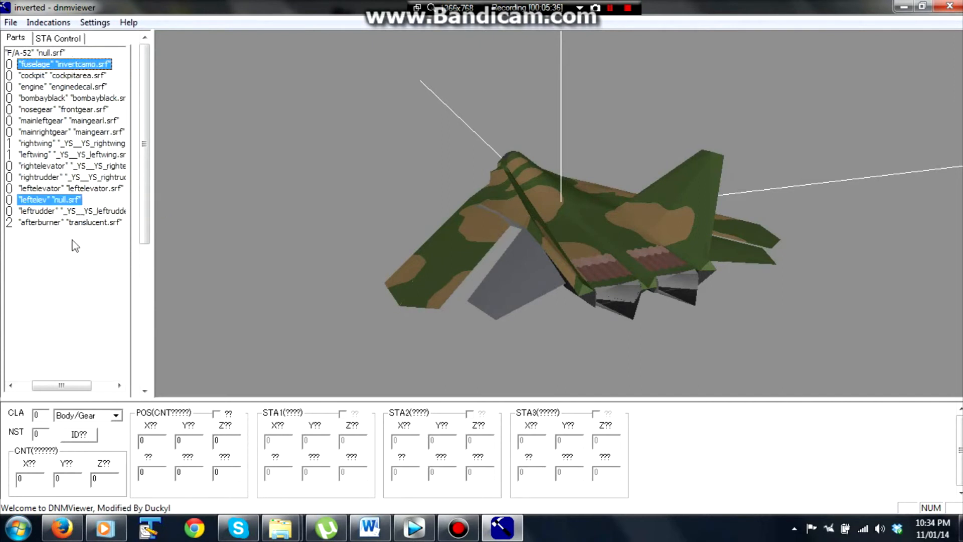
drag(85, 391, 71, 392)
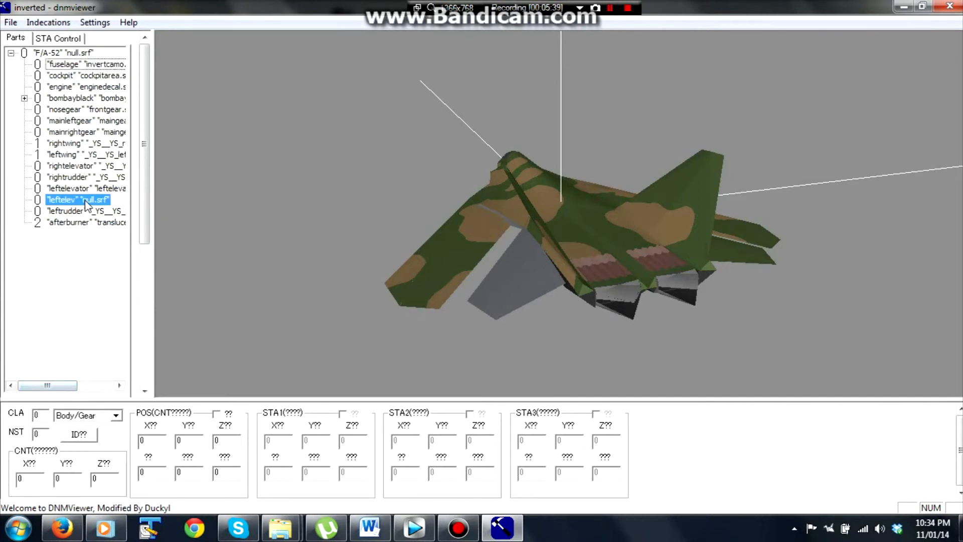
right_click(85, 200)
mouse_move(122, 226)
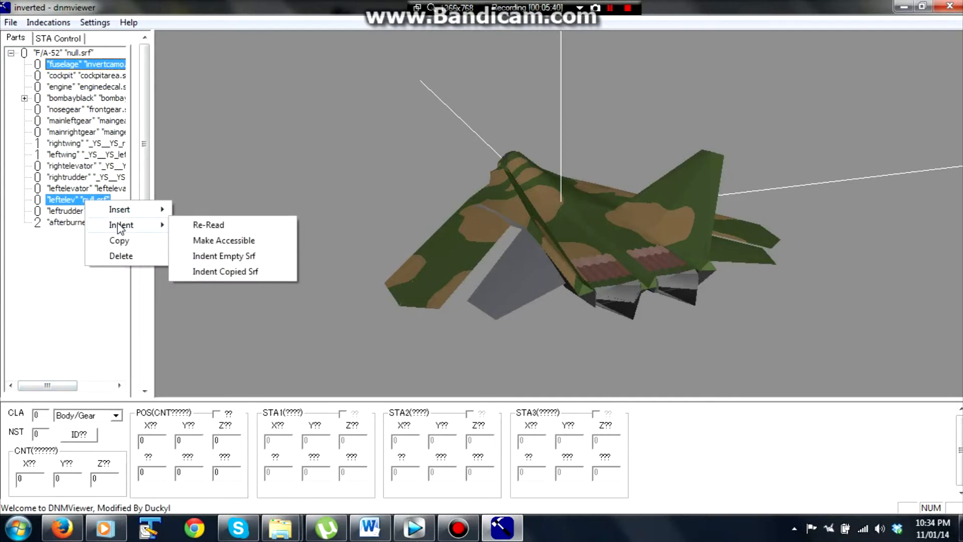
click(217, 241)
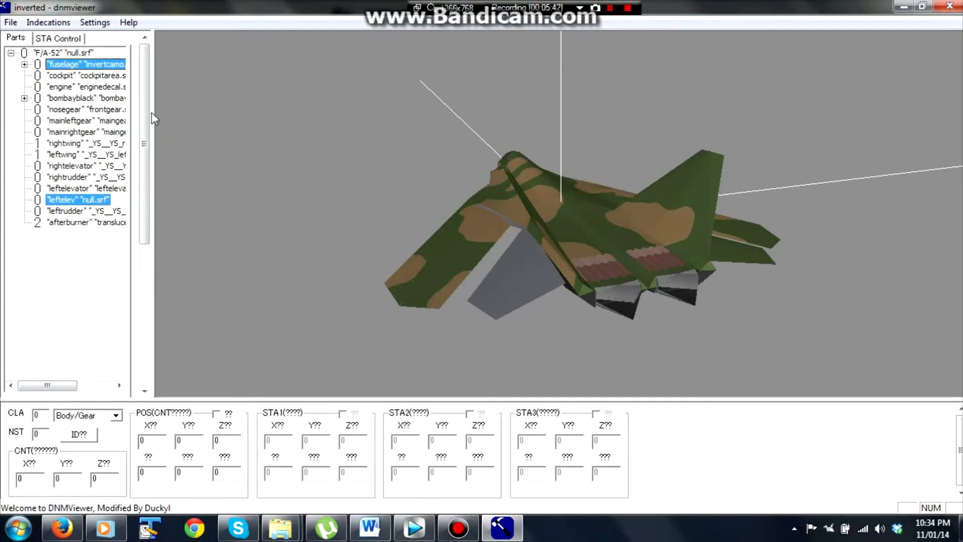
click(24, 65)
right_click(57, 76)
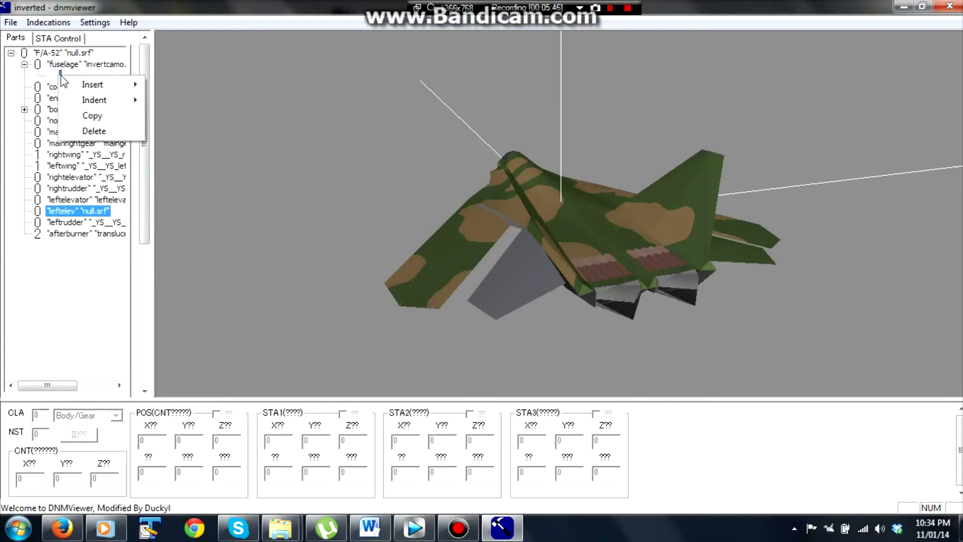
click(82, 133)
click(55, 89)
Make the leftelev null part accessible by giving it a blank child slot.
click(63, 201)
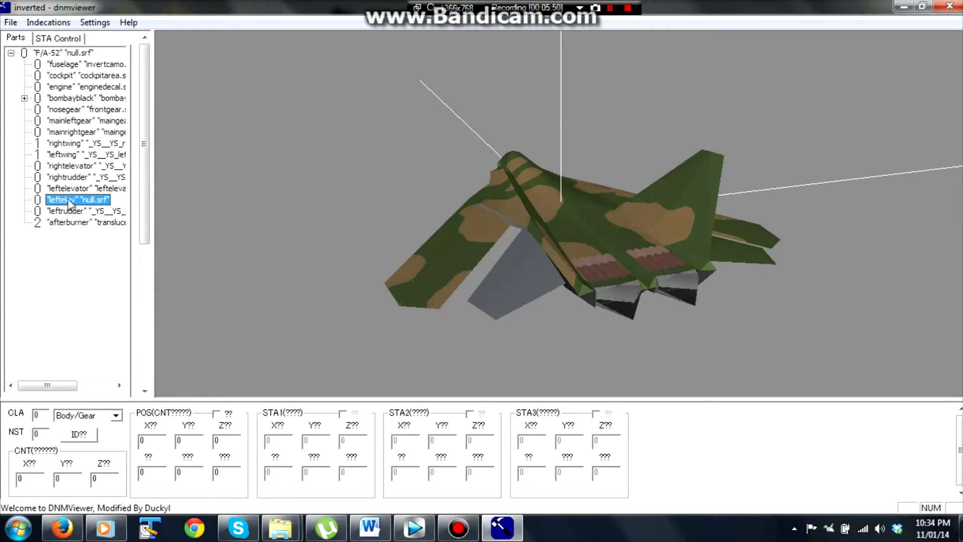
right_click(69, 203)
mouse_move(104, 225)
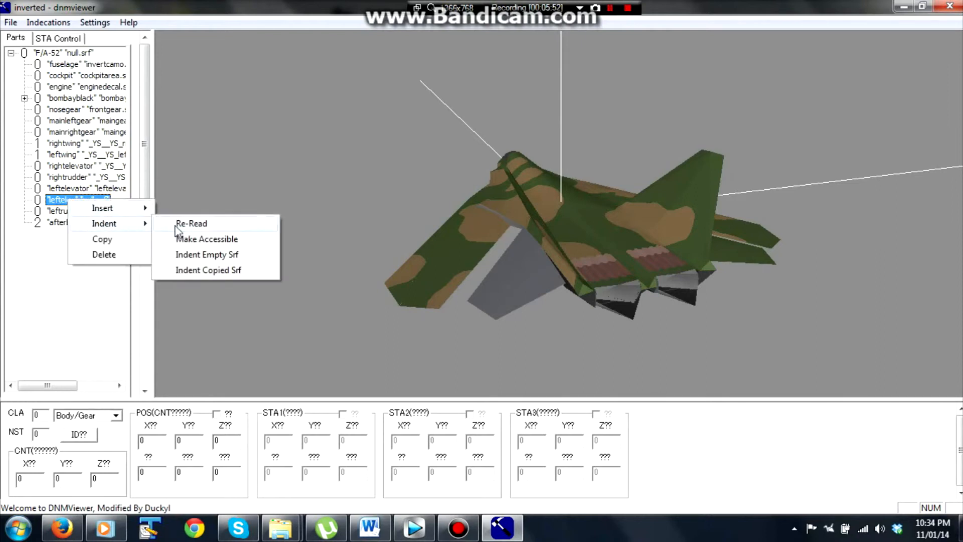
click(203, 254)
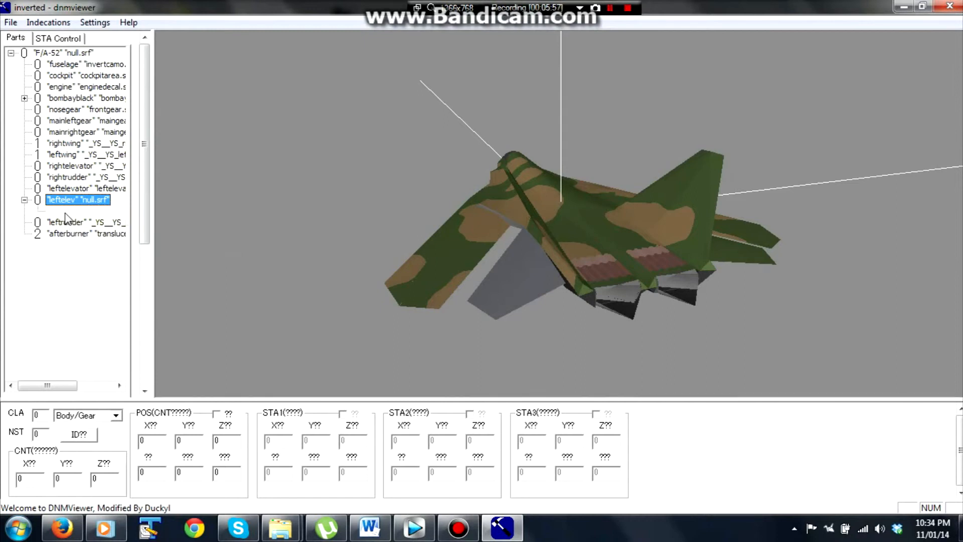
Move the leftelevator part into the blank child slot under leftelev.
click(56, 211)
click(74, 192)
drag(82, 194, 70, 210)
Compare the position and rotation values of leftelev and its leftelevator child, and view the aircraft from the side.
click(88, 201)
click(91, 189)
click(95, 200)
click(92, 189)
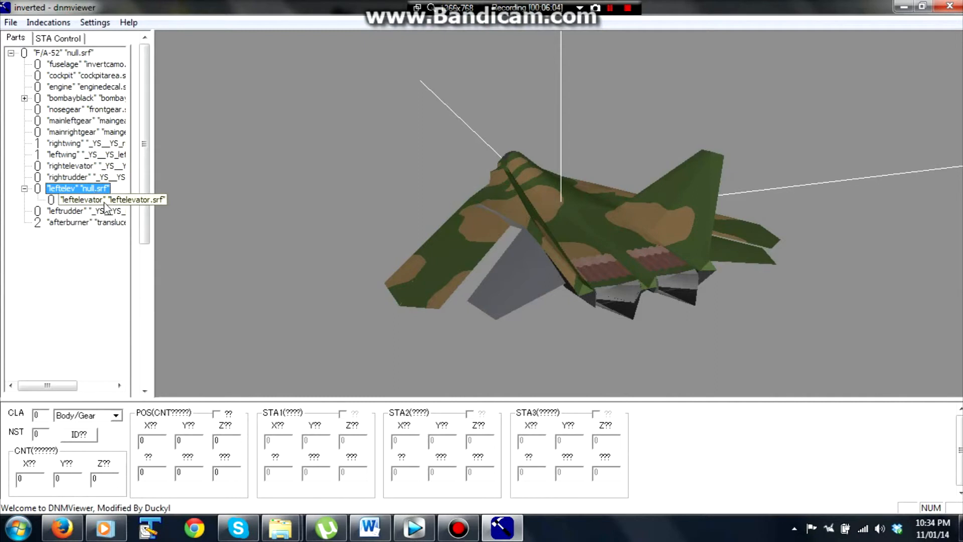
drag(376, 237, 222, 217)
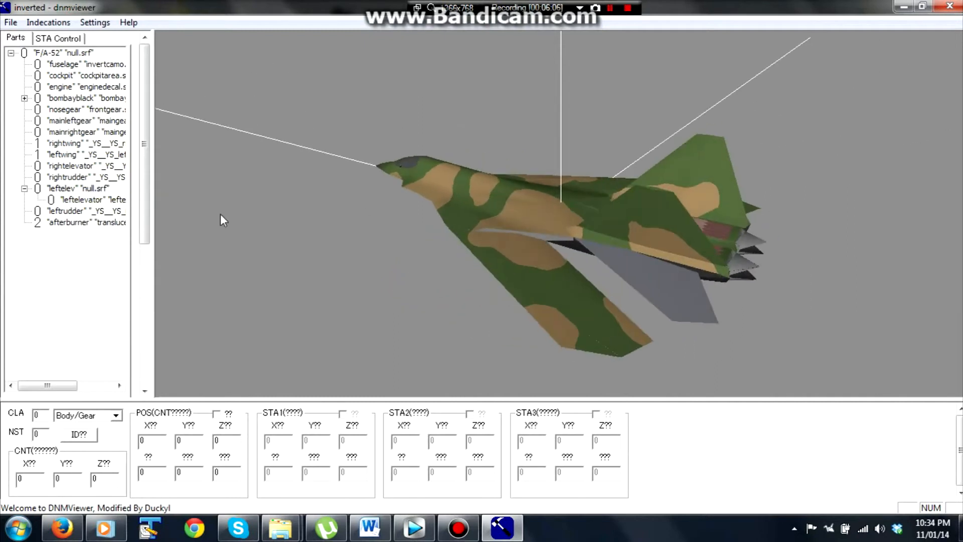
click(95, 199)
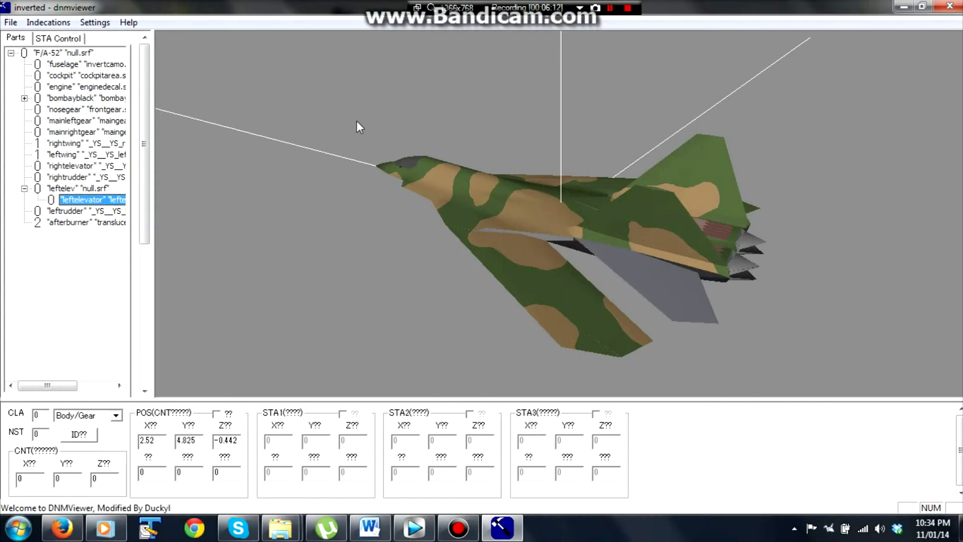
click(92, 188)
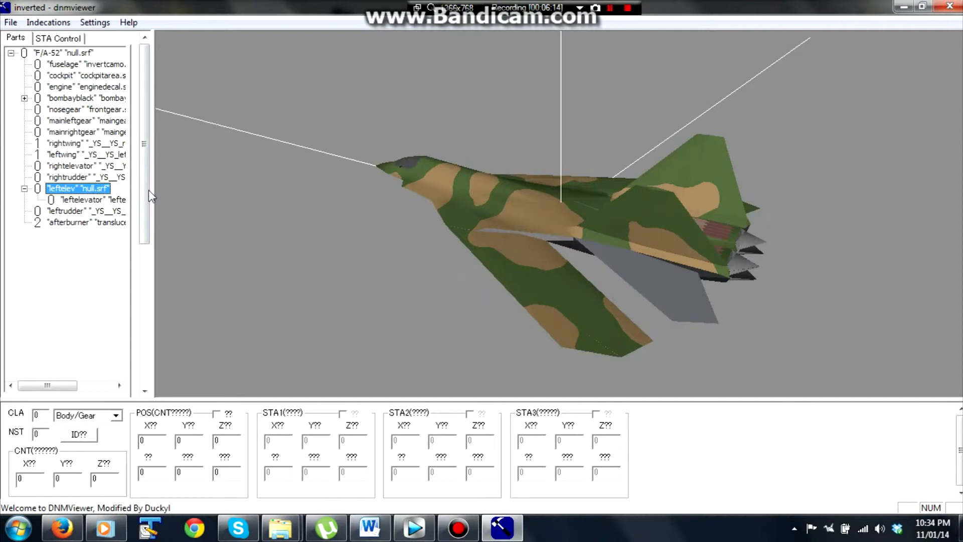
click(93, 199)
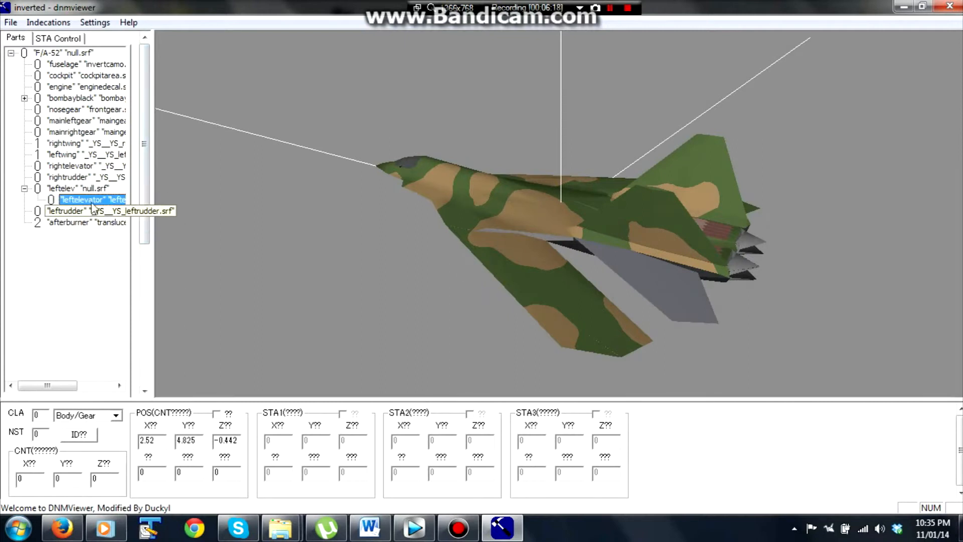
Try tilting the leftelev null part by setting its POS pitch rotation to 30, and check the elevator from the side.
click(94, 189)
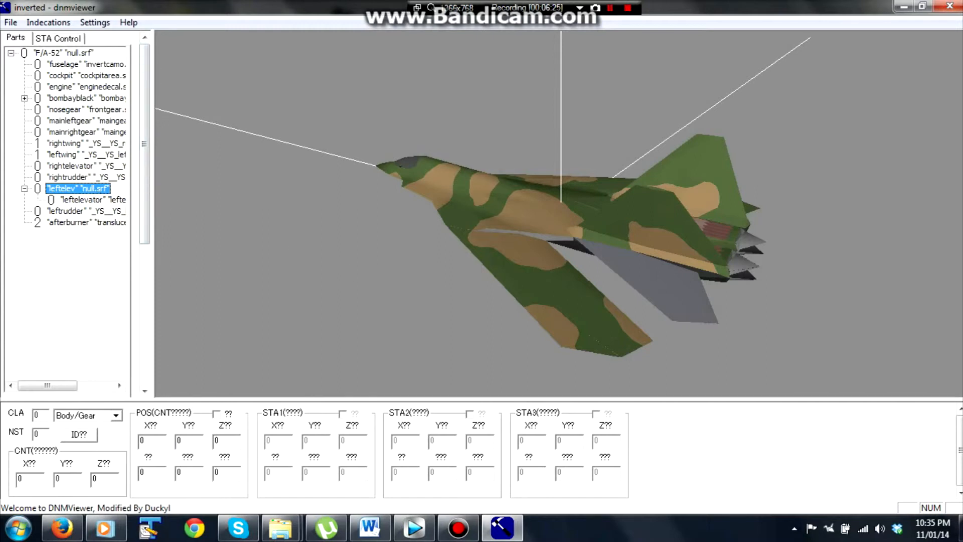
click(186, 472)
text(30)
drag(501, 250, 570, 155)
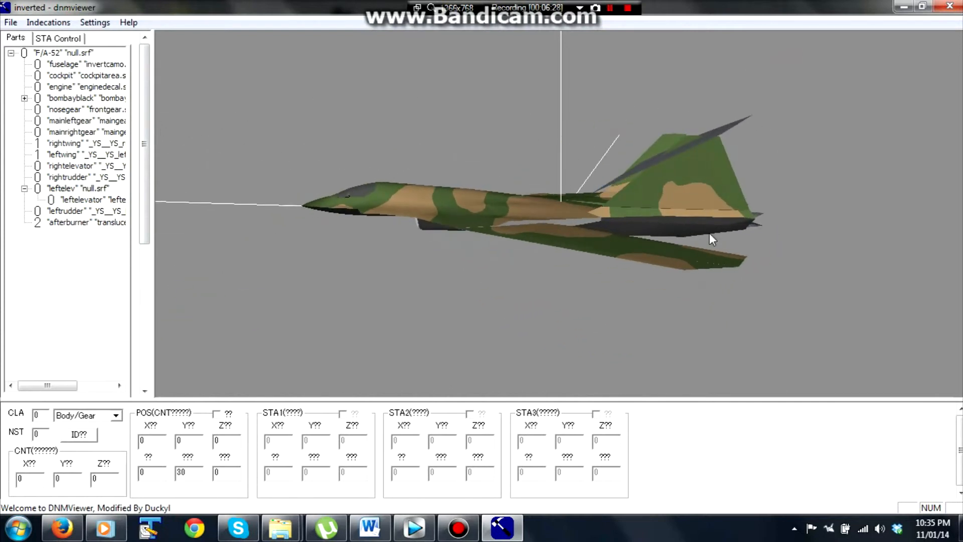
mouse_move(668, 208)
mouse_down()
mouse_move(673, 254)
mouse_move(668, 221)
mouse_up()
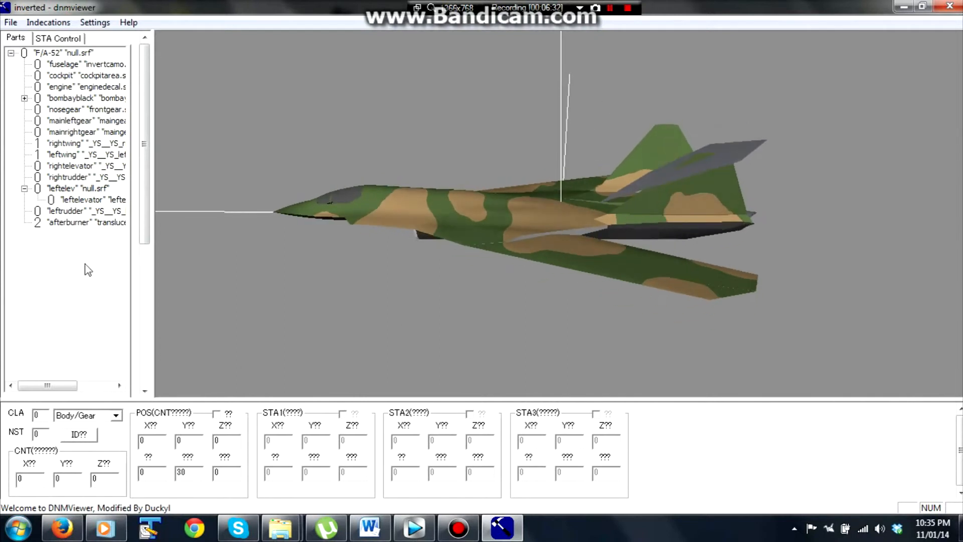
click(80, 188)
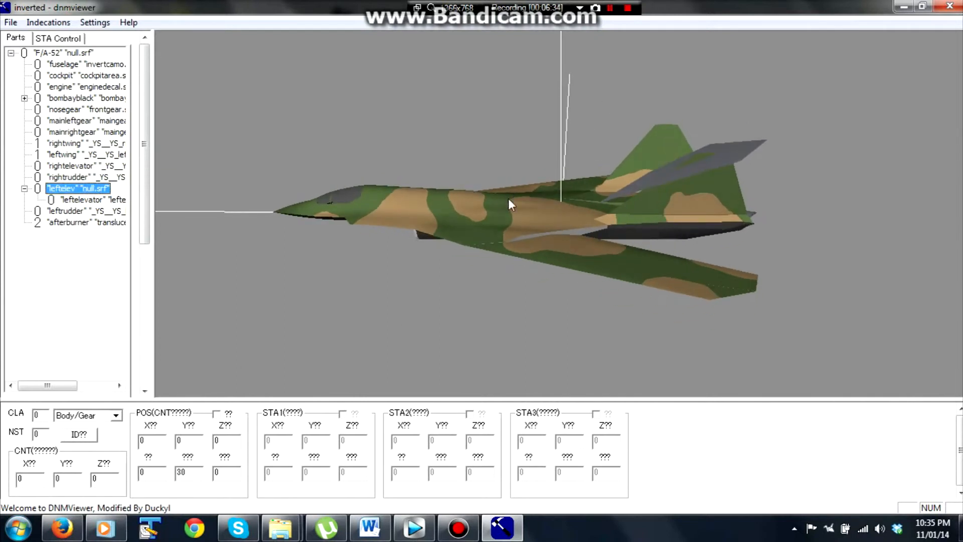
click(144, 440)
drag(517, 321, 644, 202)
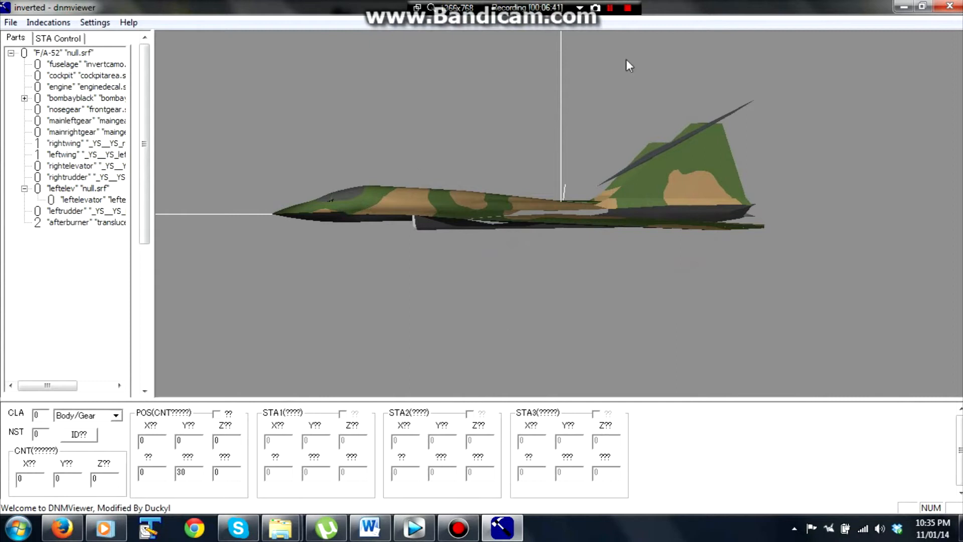
drag(507, 172, 146, 179)
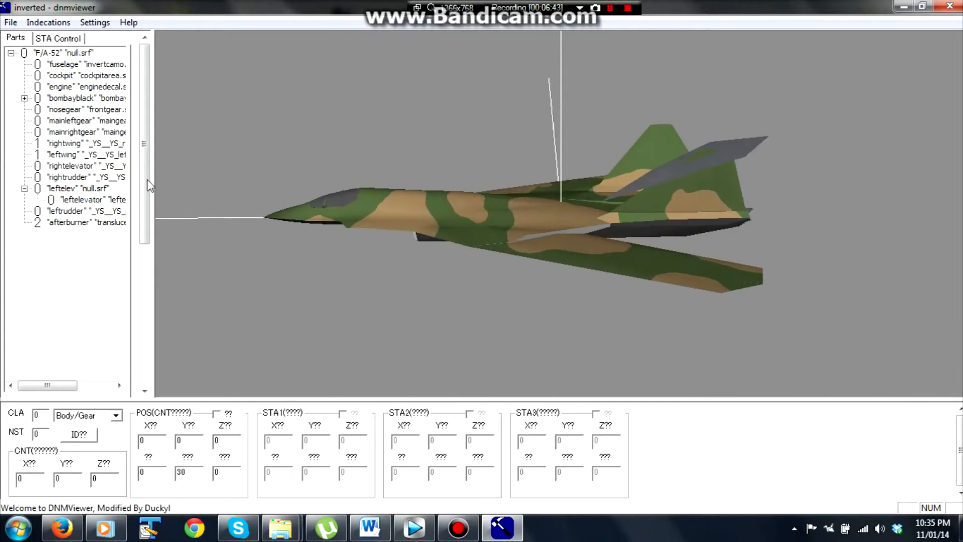
Reset the leftelev part's POS pitch rotation to 0.
click(78, 188)
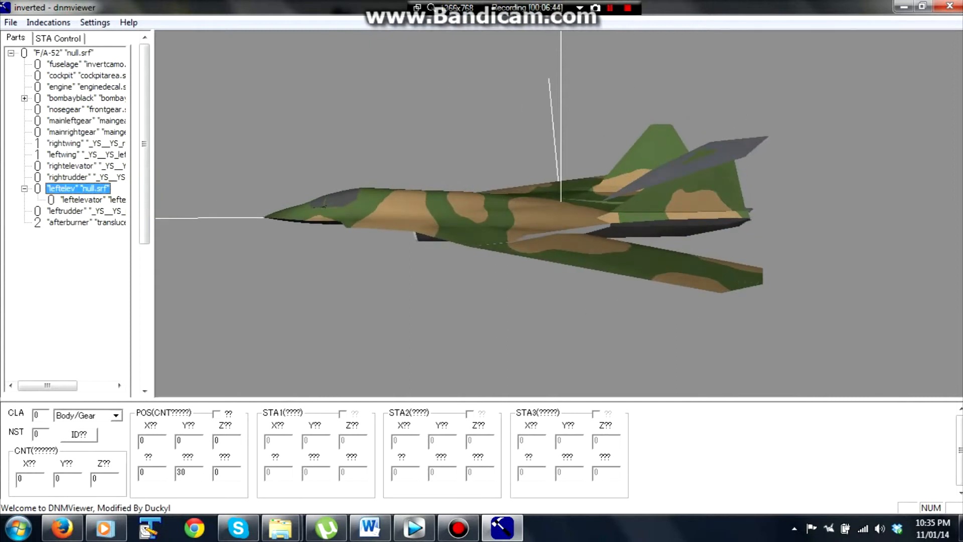
drag(187, 472, 176, 472)
text(0)
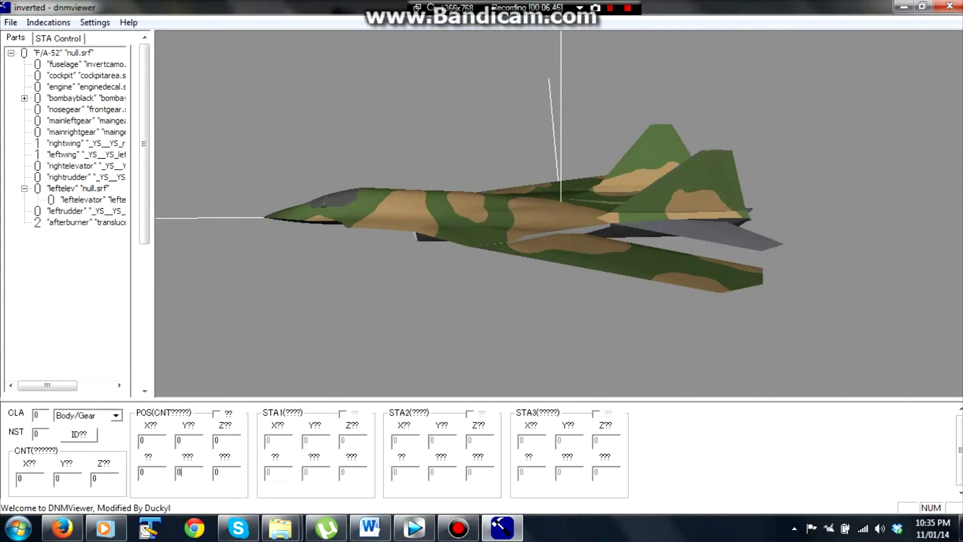
Copy the leftelevator child's position to the leftelev null part: X 2.52, Y 4.825, Z -0.442.
click(98, 200)
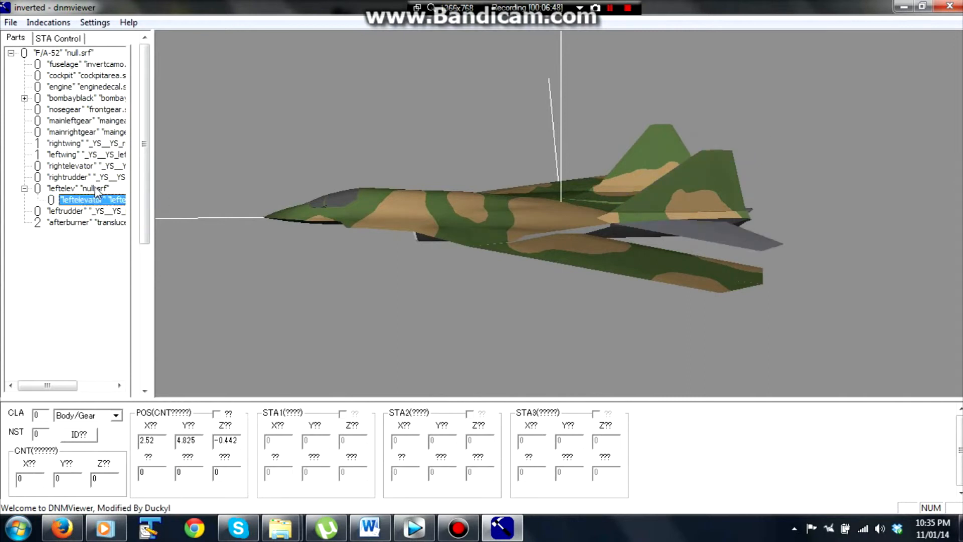
click(96, 189)
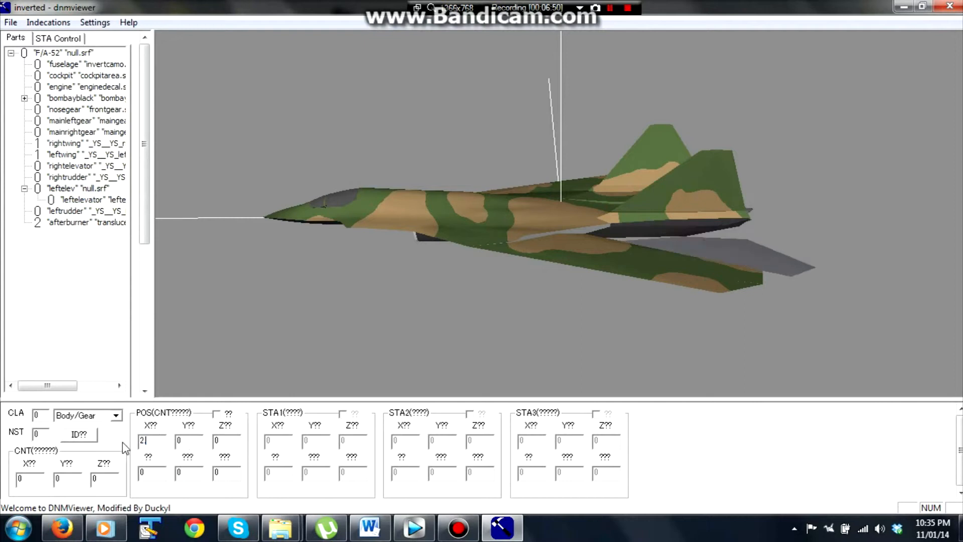
click(96, 199)
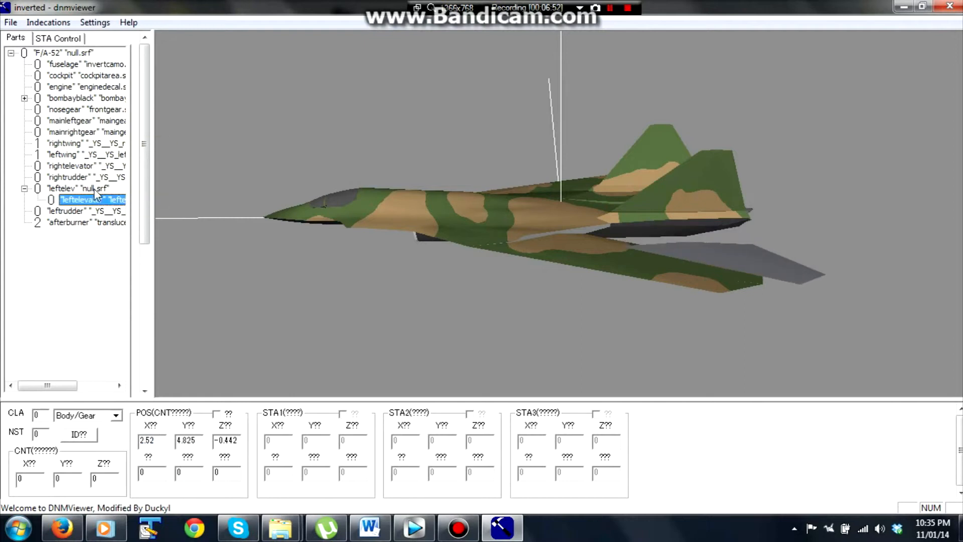
click(94, 189)
double_click(181, 440)
text(4.825)
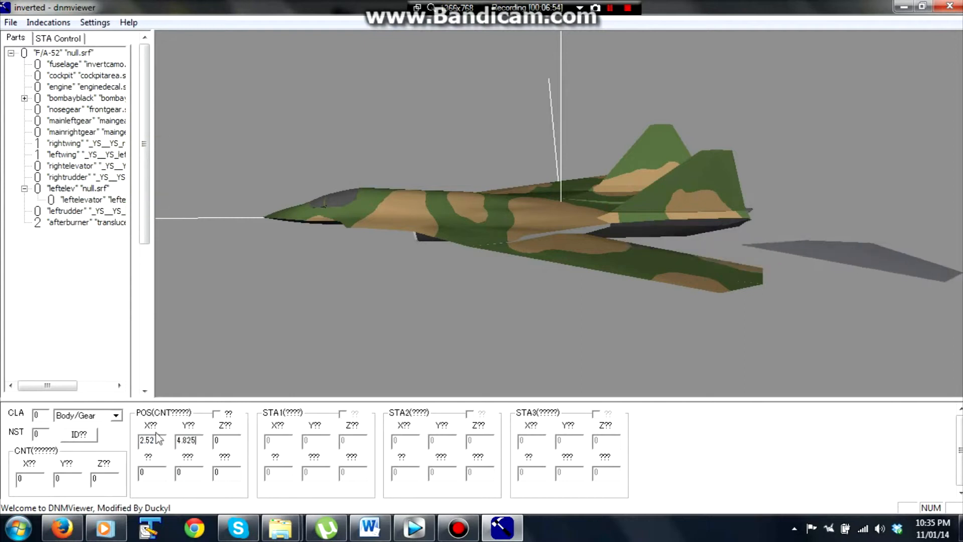
click(102, 207)
click(100, 198)
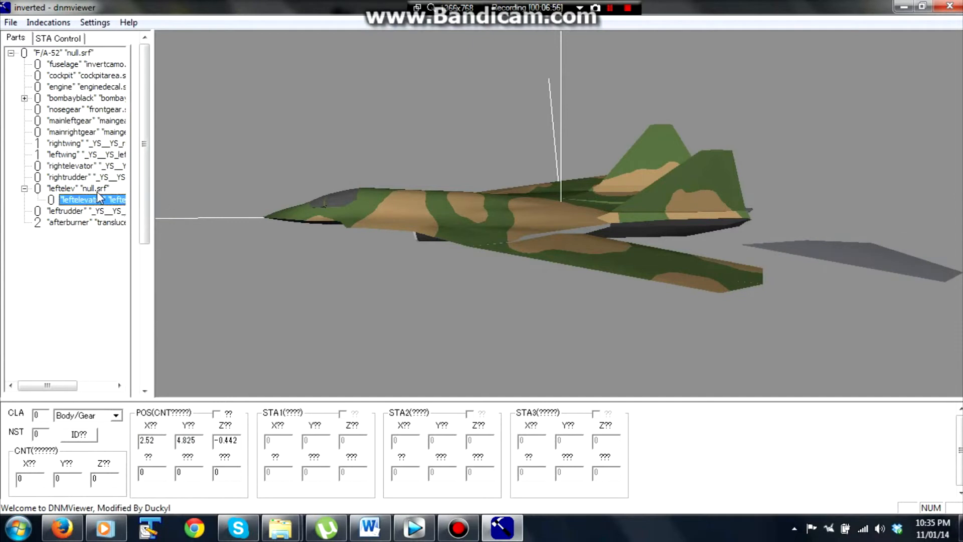
click(95, 189)
double_click(218, 441)
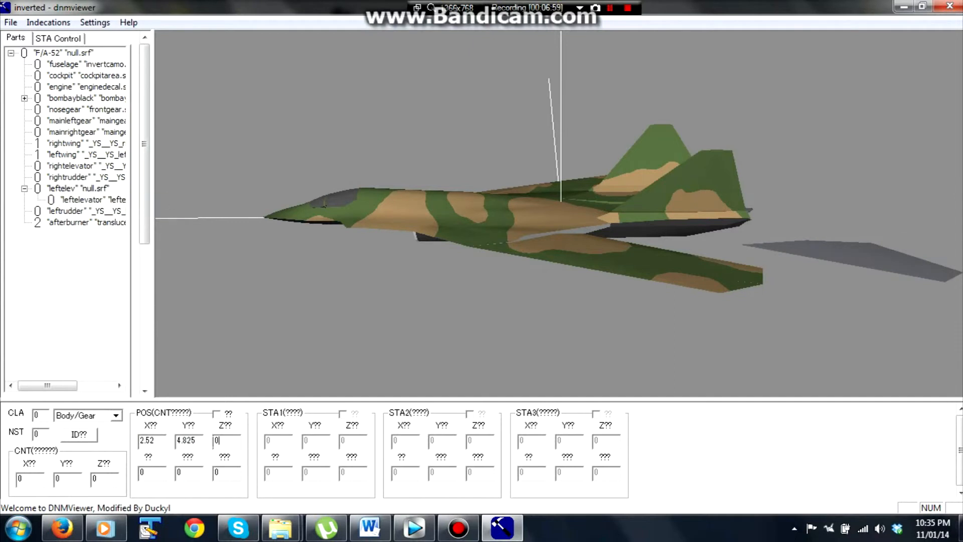
text(-0.442)
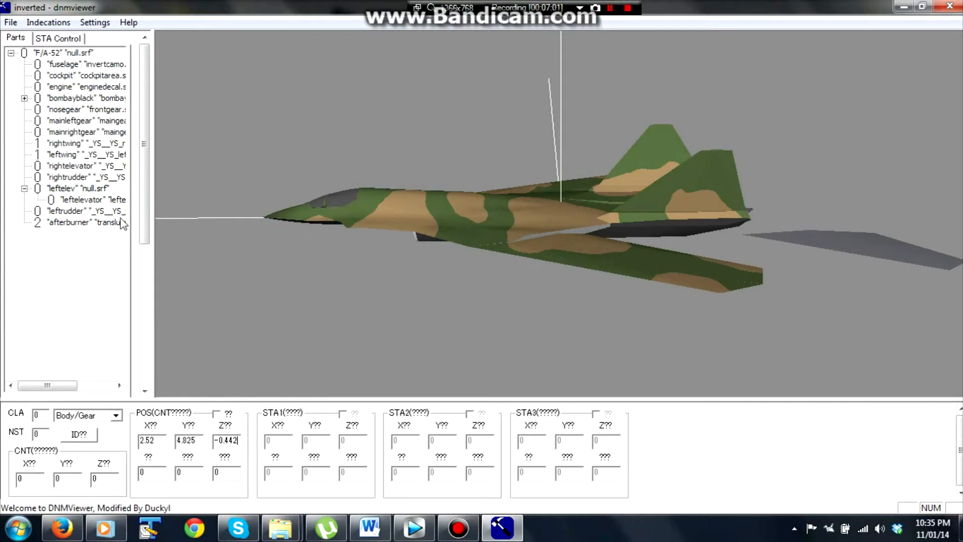
Zero the leftelevator child's X, Y and Z position so it takes its location from leftelev, and check its placement.
double_click(148, 440)
text(0)
double_click(188, 440)
text(0)
double_click(223, 440)
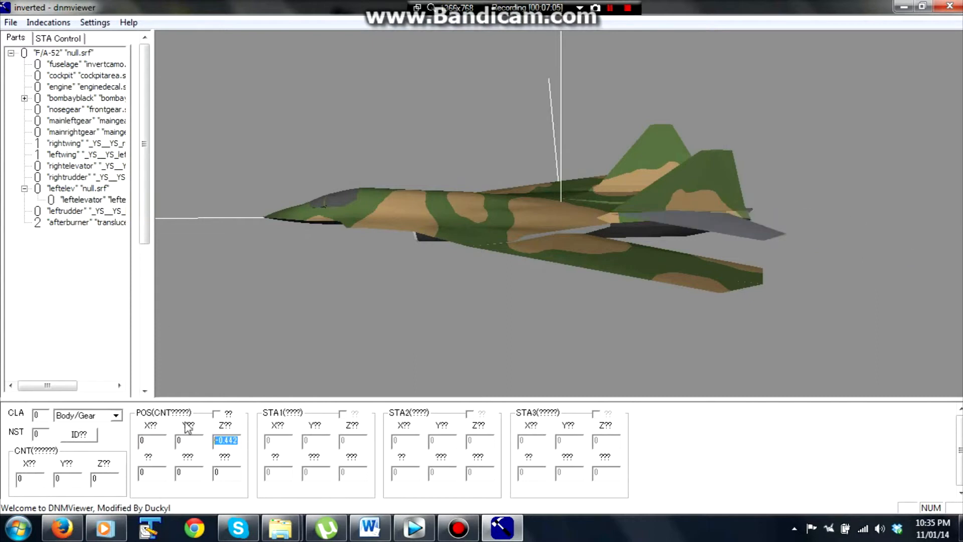
text(0)
drag(499, 253, 540, 260)
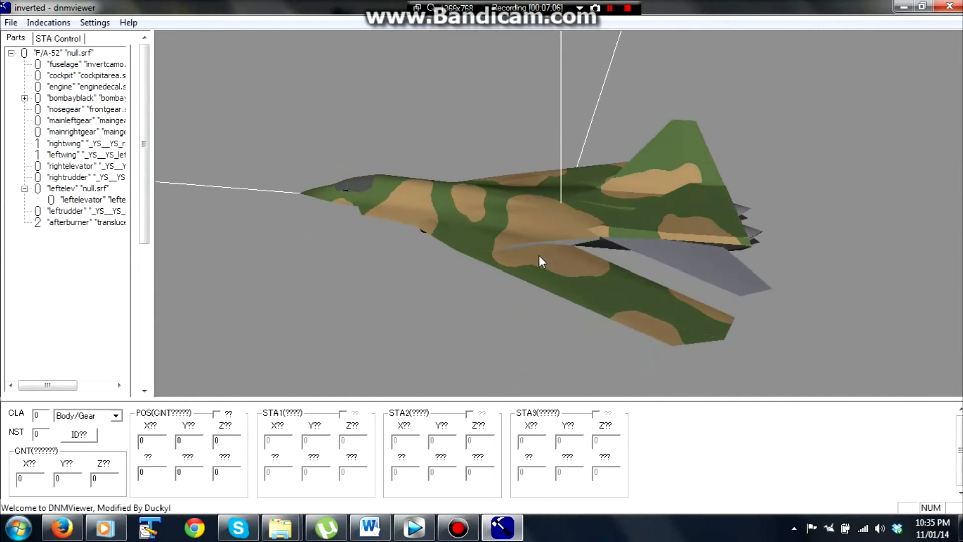
Set the leftelev null part's animation class to Elevator.
click(96, 188)
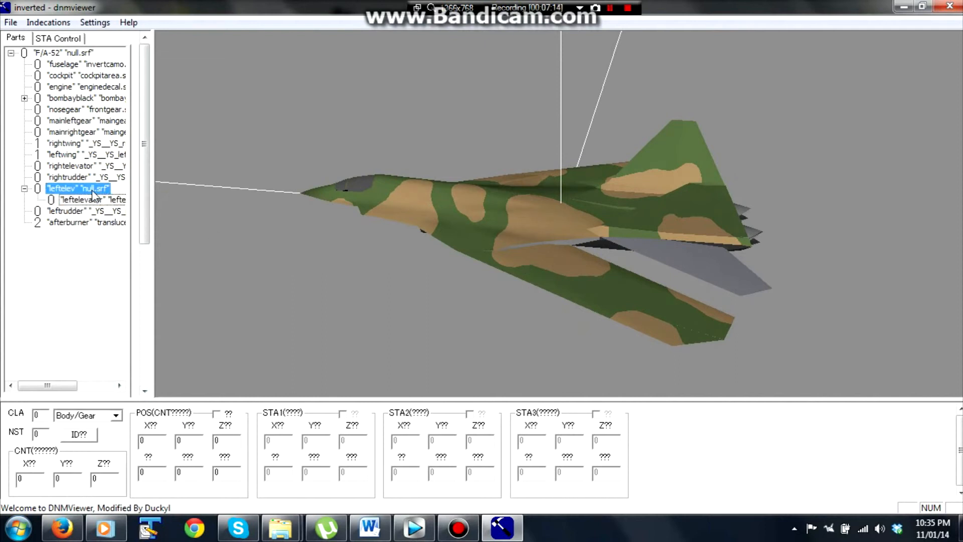
click(117, 418)
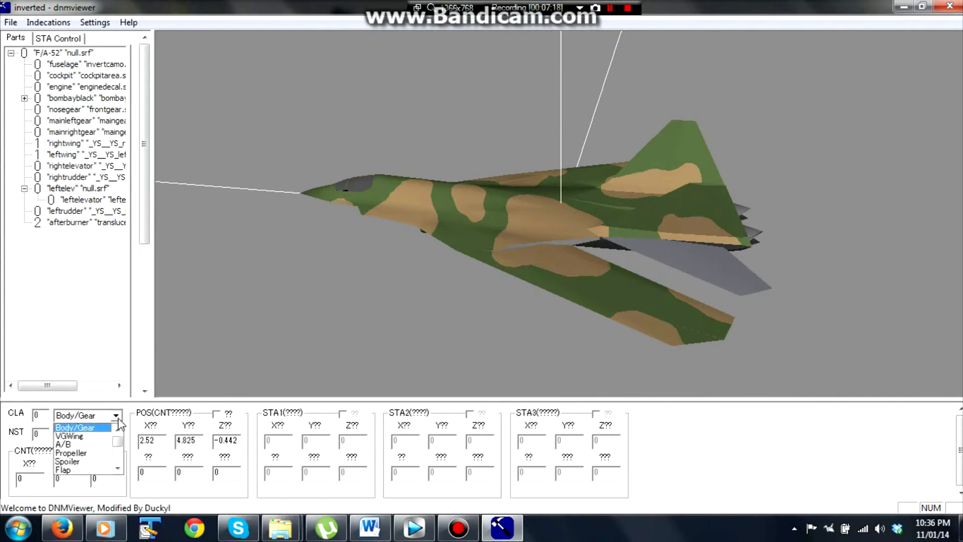
click(118, 468)
click(119, 469)
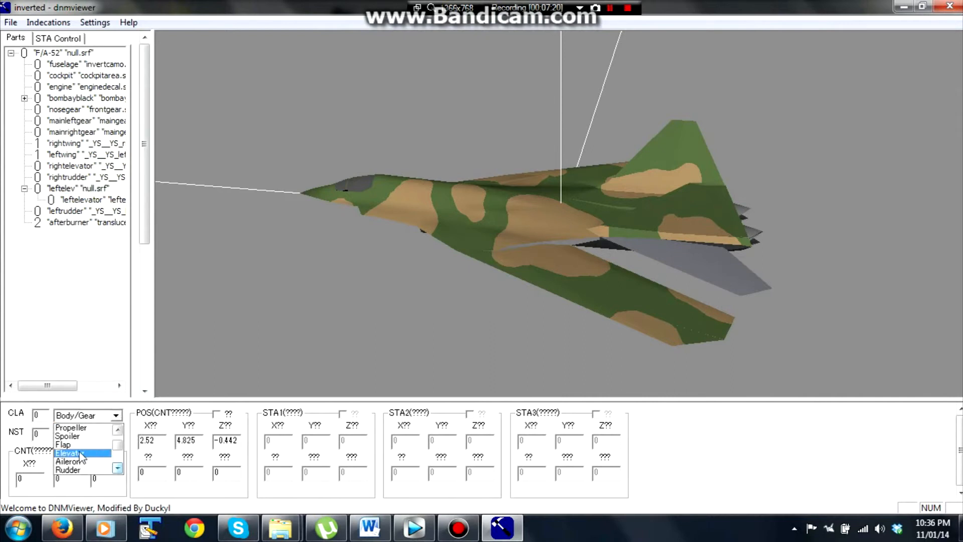
click(80, 454)
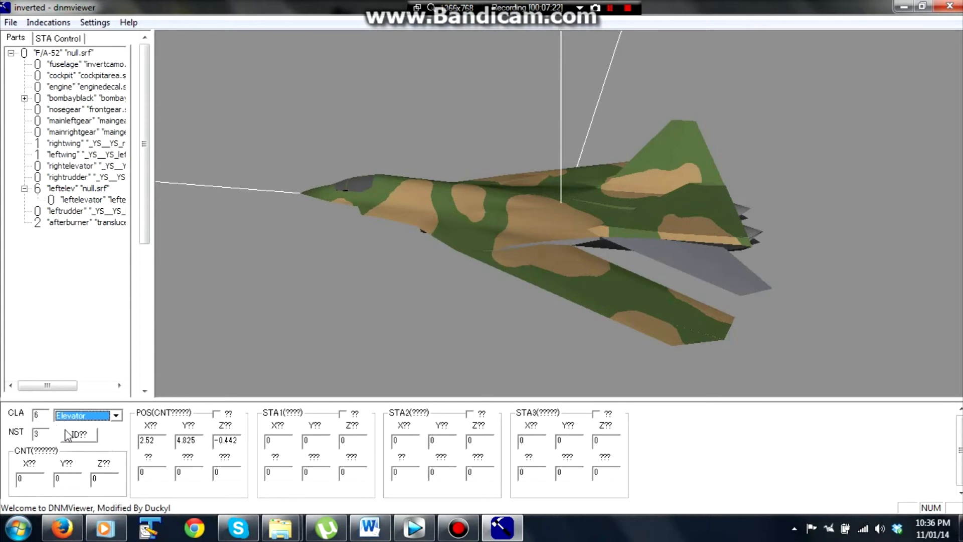
Examine leftelev's CLA number, the other available animation classes and its STA value sets.
drag(40, 415, 27, 416)
click(39, 416)
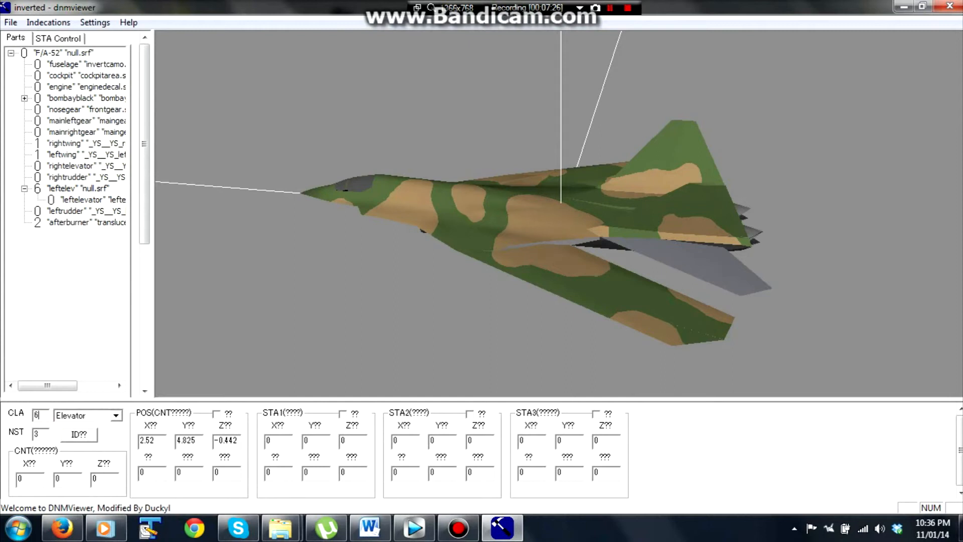
click(116, 415)
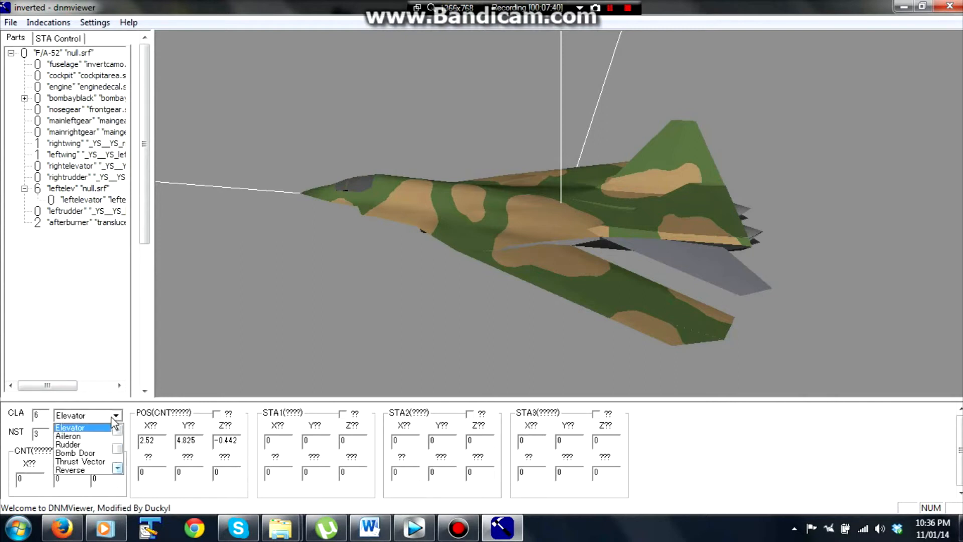
click(112, 417)
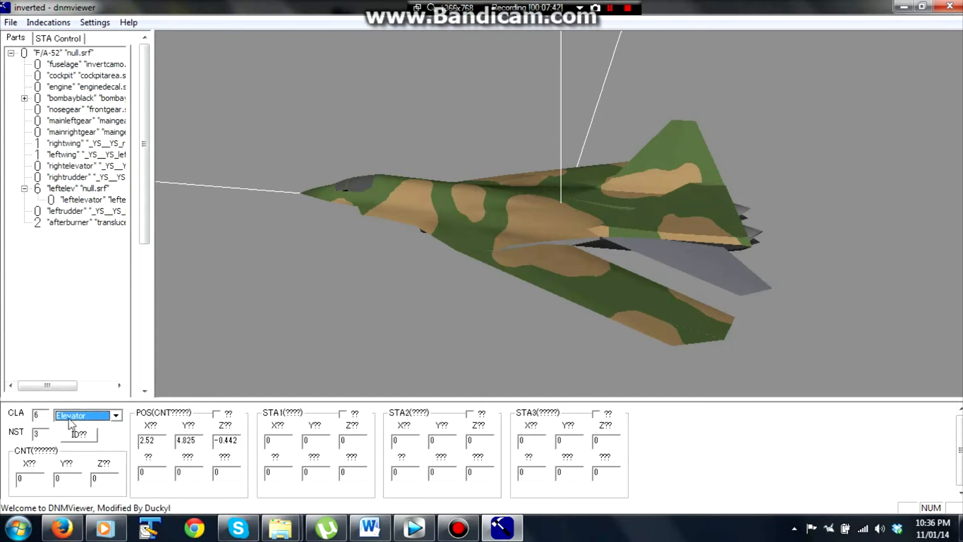
drag(39, 415, 34, 416)
drag(586, 298, 572, 268)
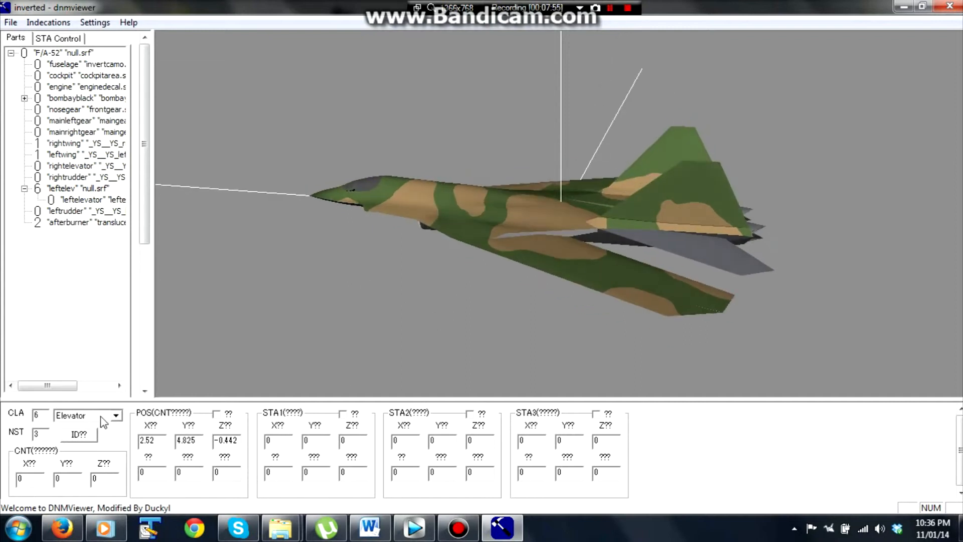
click(90, 188)
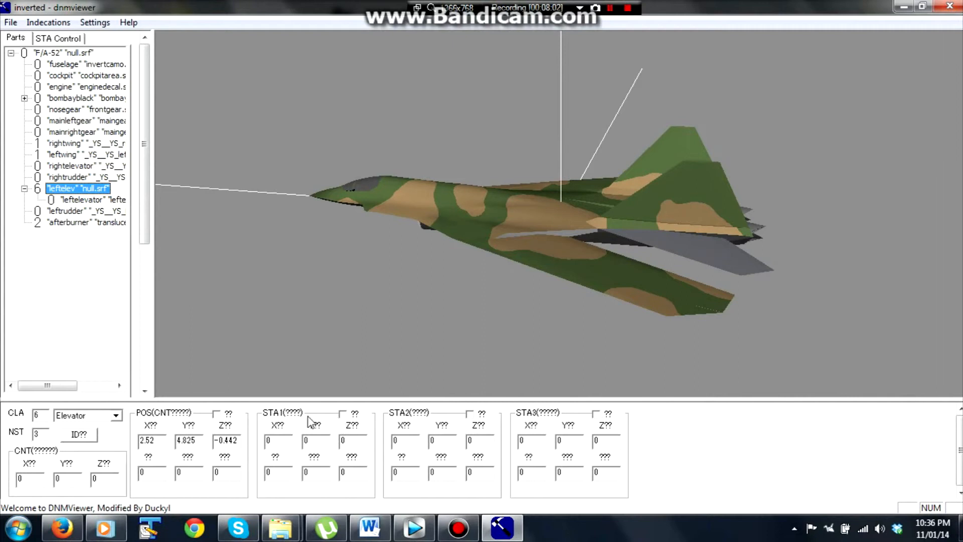
key(Tab)
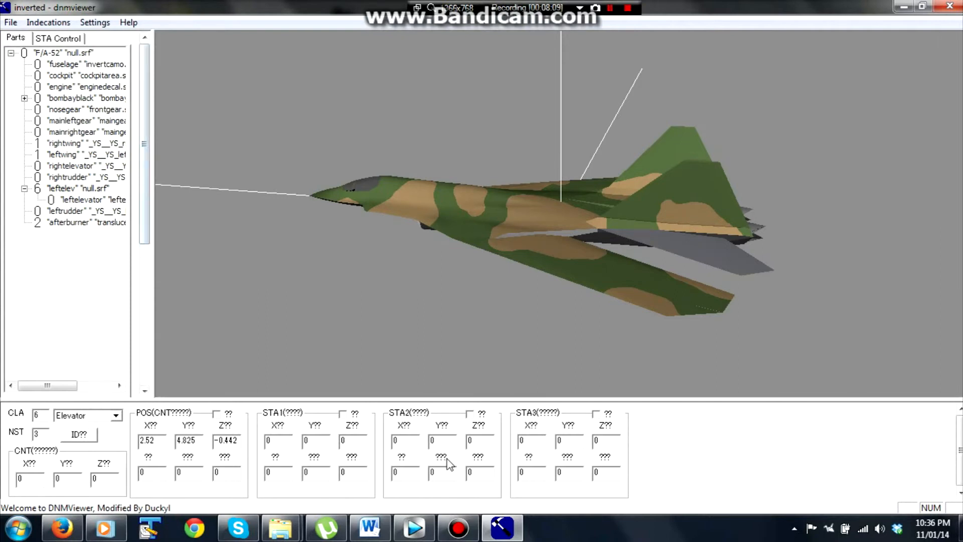
Enable STA control, set the Elevator (CLA6) state to UP, and look through the other animation controls.
click(58, 39)
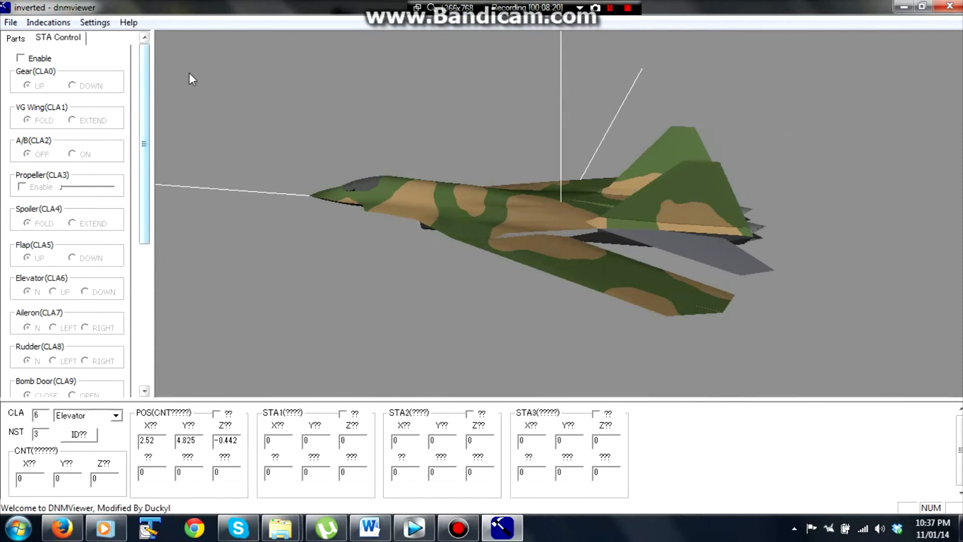
click(19, 58)
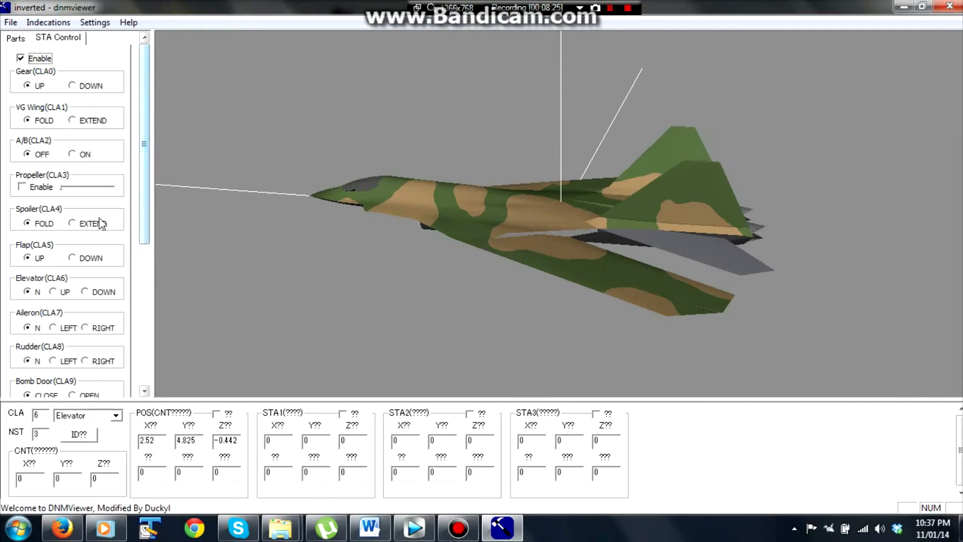
click(61, 292)
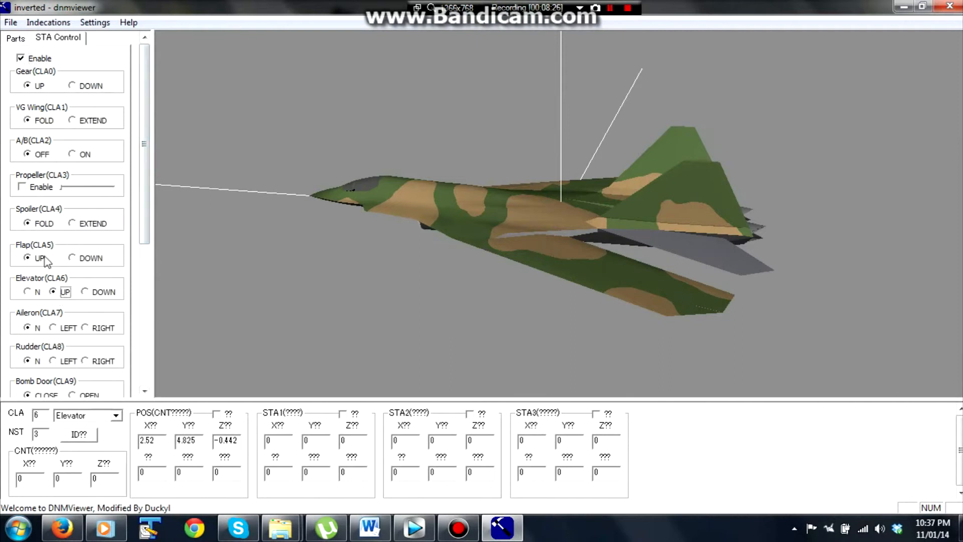
drag(148, 231, 127, 268)
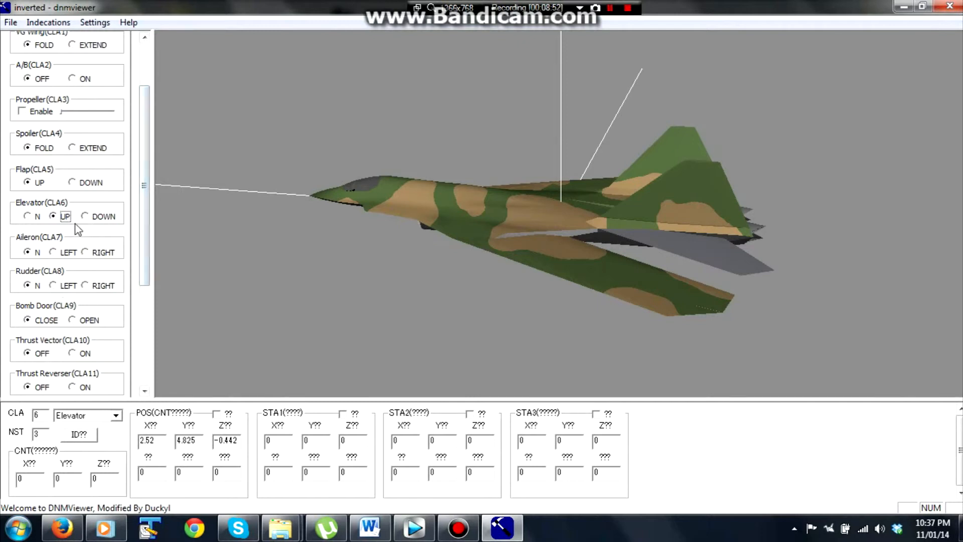
scroll(143, 201, up, 3)
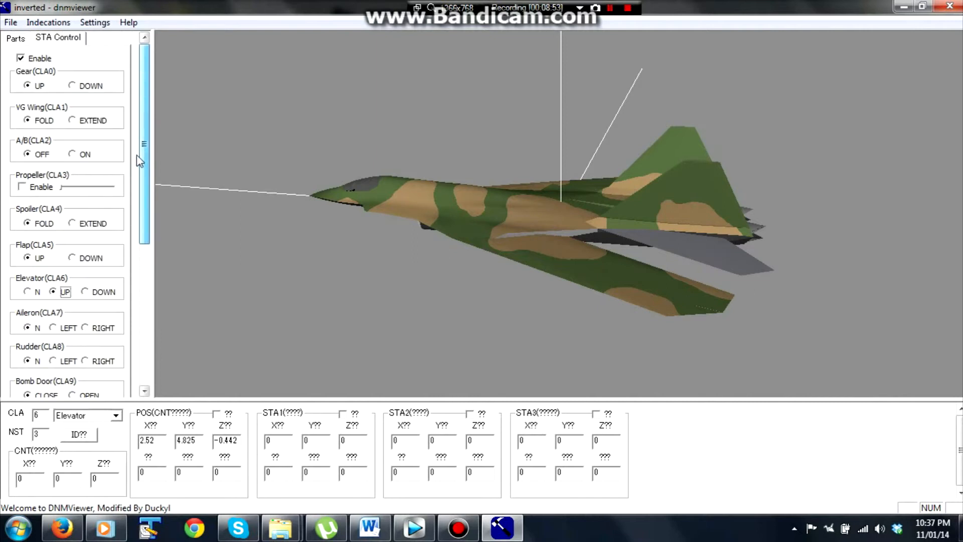
Try -10 and then set 10 for leftelev's STA2 middle rotation angle, and check the elevator's deflection from several angles.
click(16, 38)
click(107, 190)
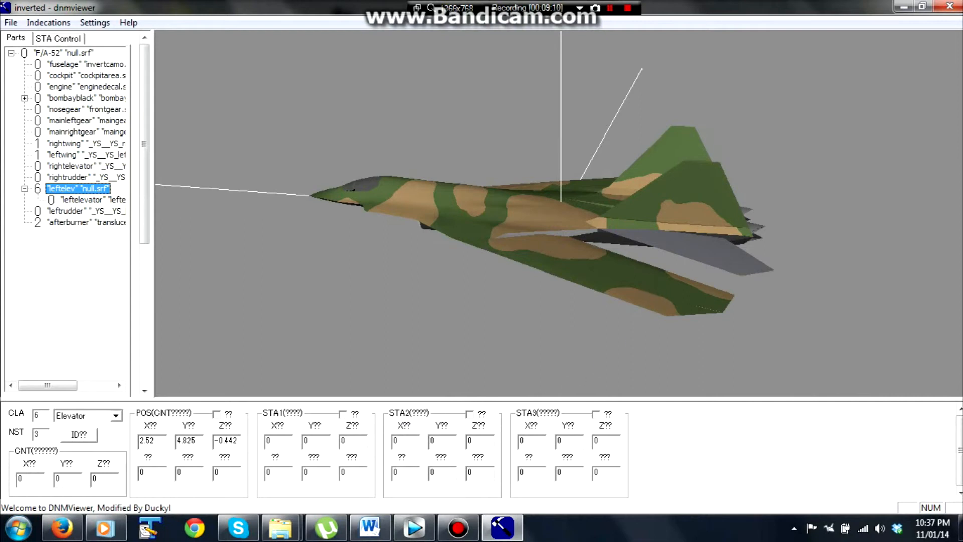
drag(438, 472, 423, 474)
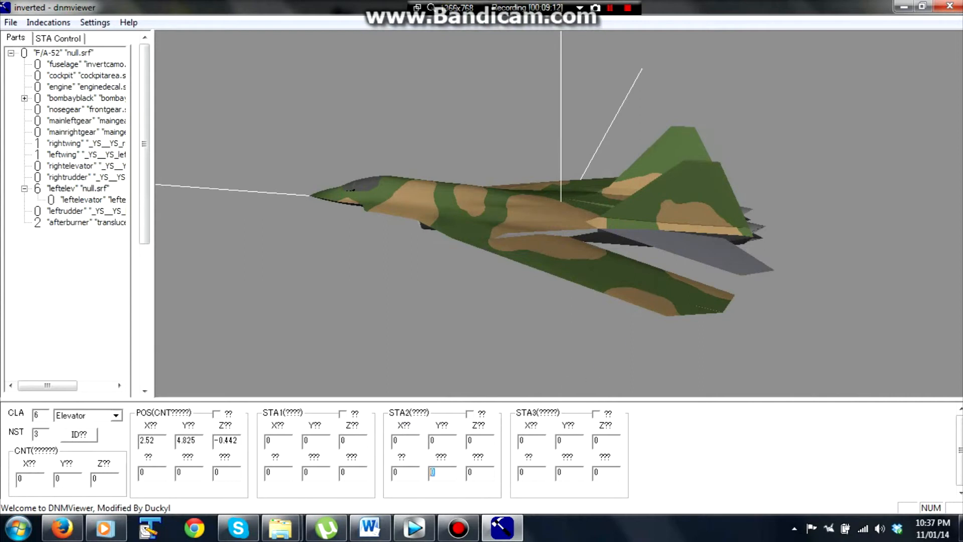
text(-10)
drag(443, 472, 389, 478)
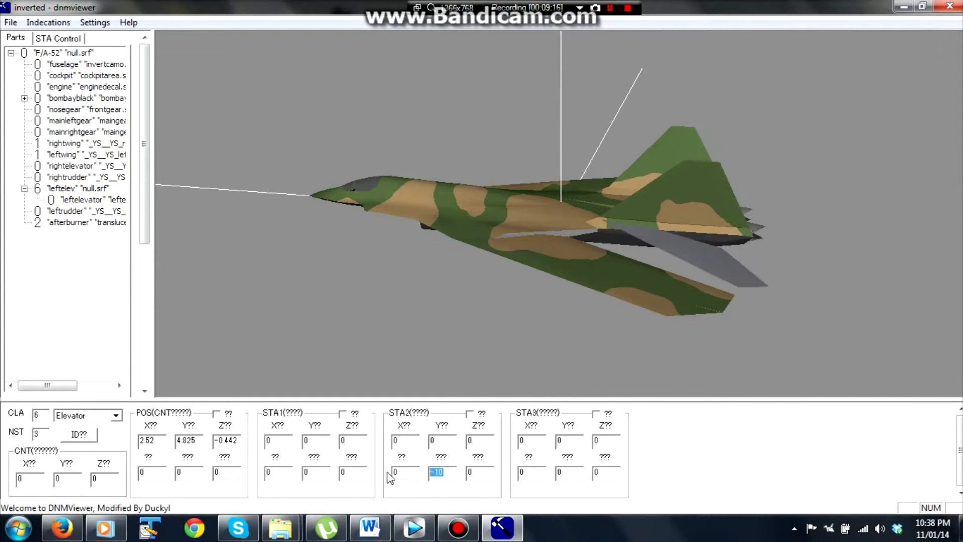
text(10)
drag(742, 309, 546, 283)
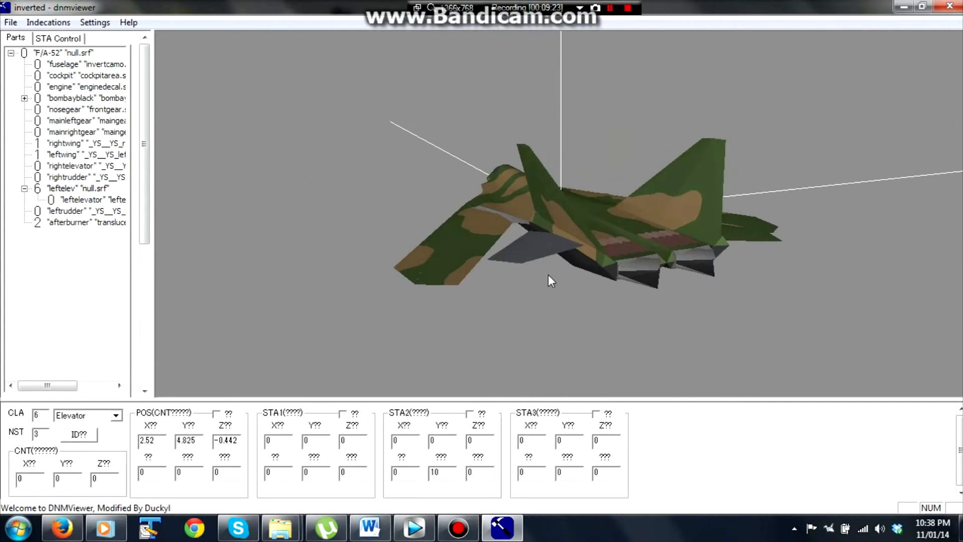
drag(549, 274, 534, 248)
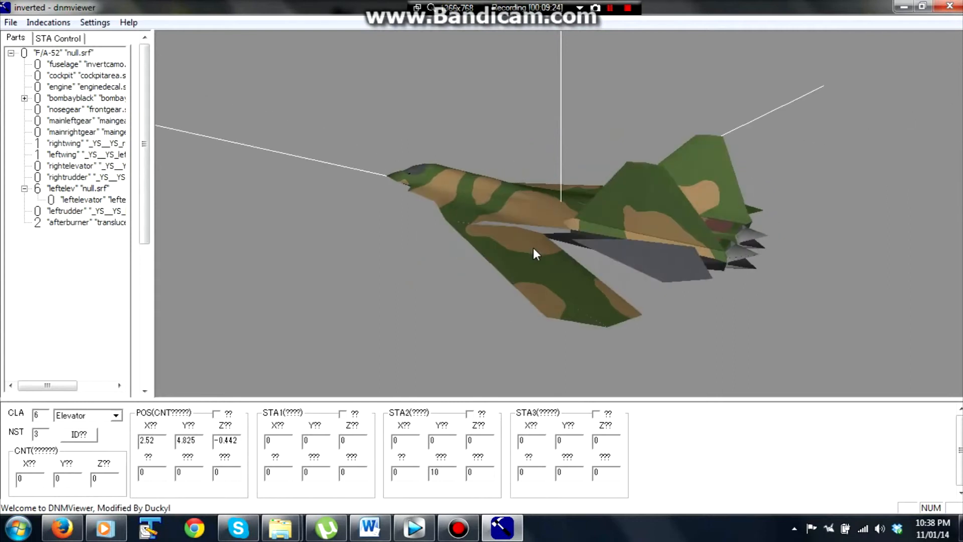
drag(713, 295, 540, 308)
right_drag(540, 308, 561, 221)
drag(562, 220, 506, 251)
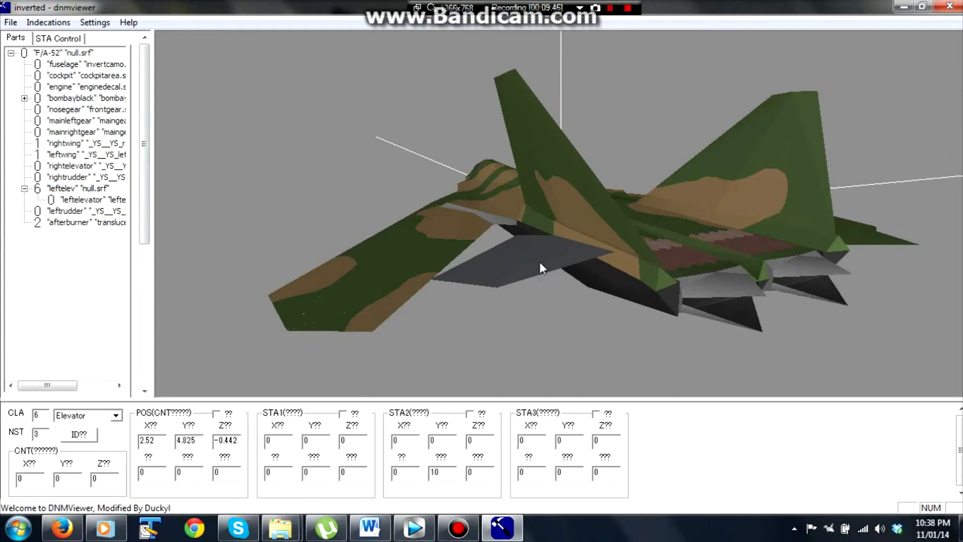
Try 20 and then 15 for leftelev's STA2 middle rotation angle, and compare with the leftelevator child's values.
click(93, 199)
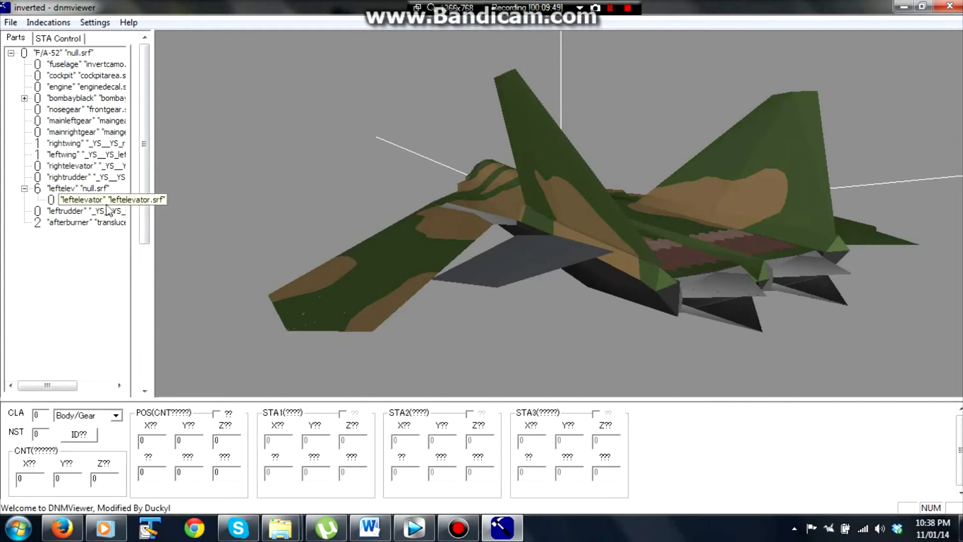
click(89, 189)
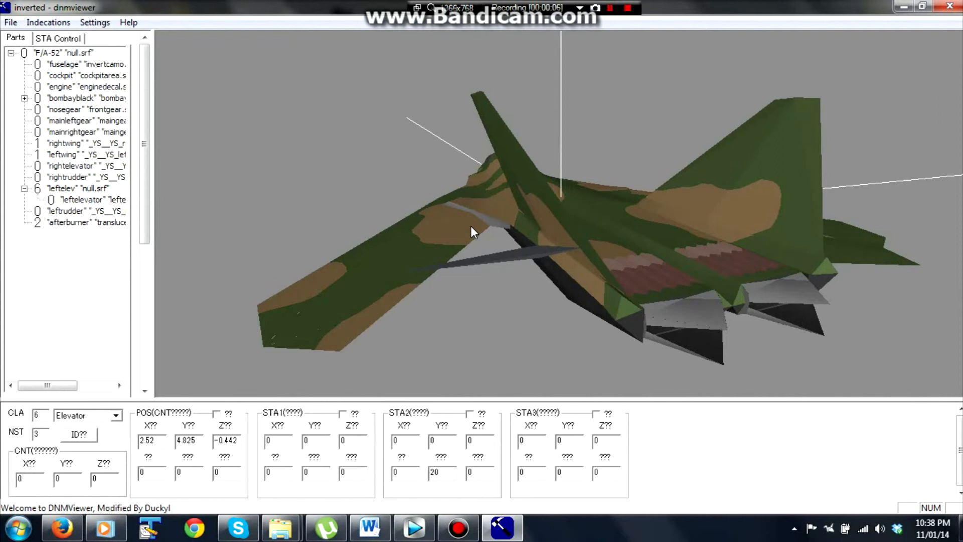
drag(470, 226, 505, 180)
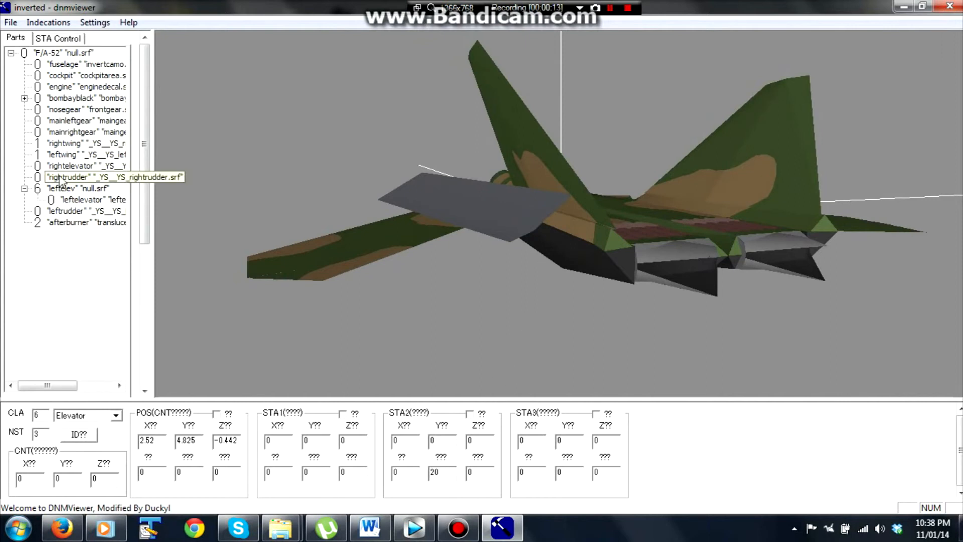
click(78, 191)
double_click(434, 471)
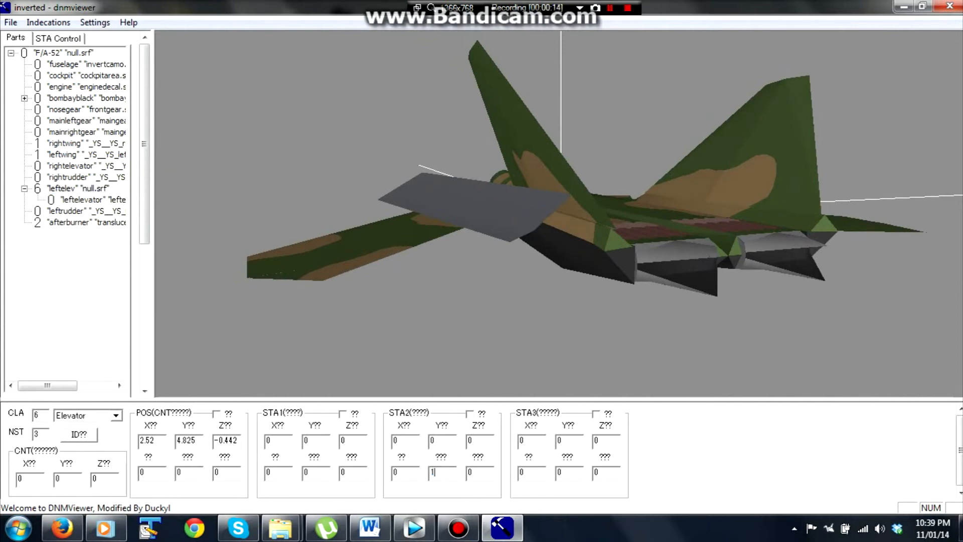
text(15)
click(90, 199)
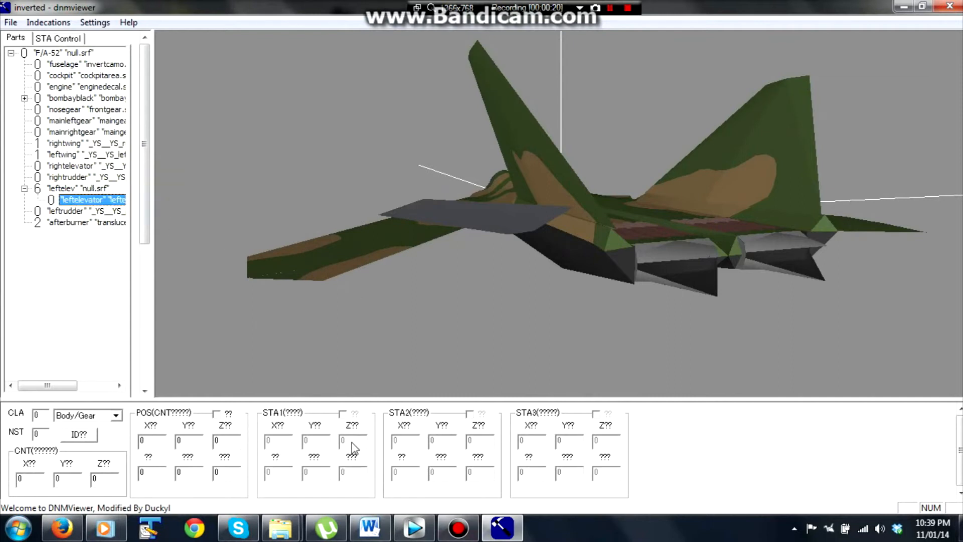
Try 30 for leftelev's STA2 middle rotation angle and check the elevator's tilt.
click(100, 188)
double_click(434, 472)
text(30)
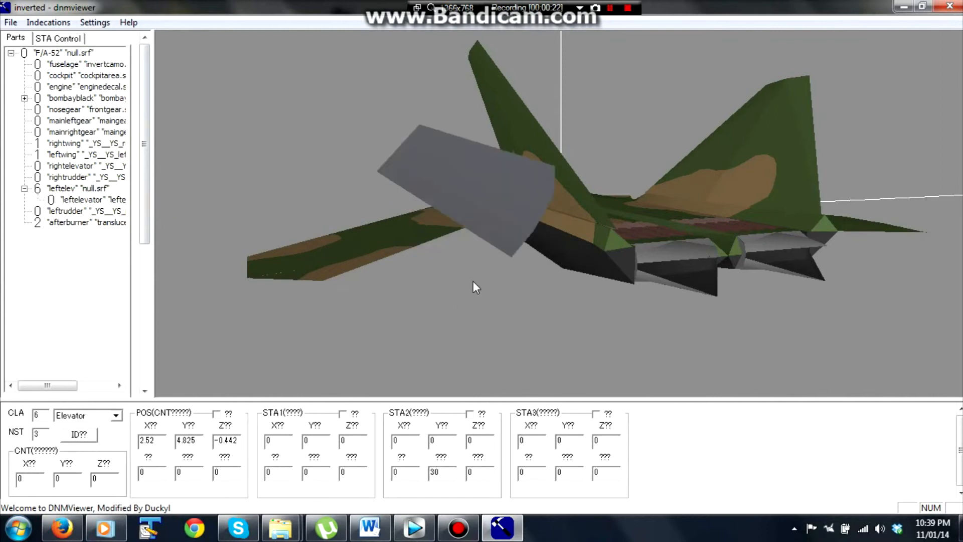
drag(474, 282, 522, 289)
Set leftelev's middle rotation angle to 10 for STA2 and to -10 for STA3.
drag(441, 472, 383, 472)
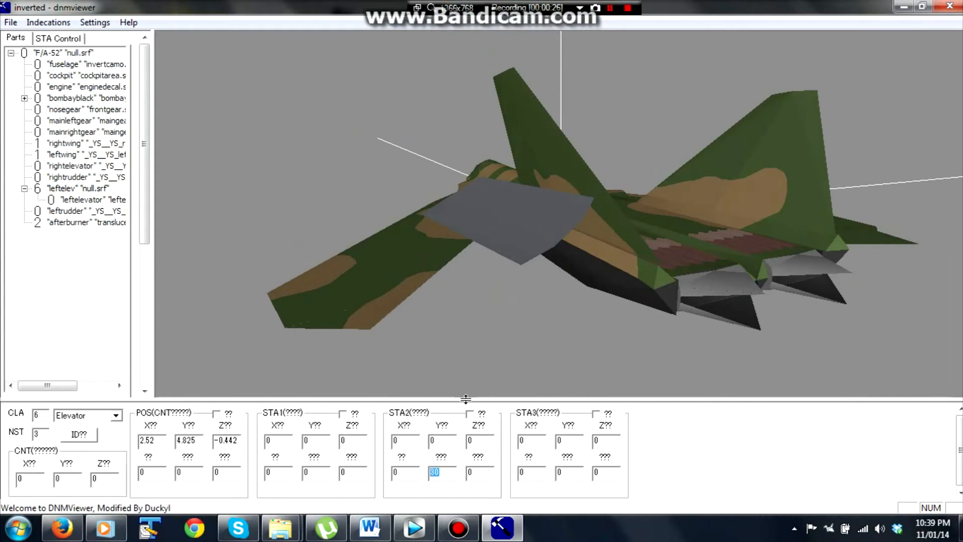
text(10)
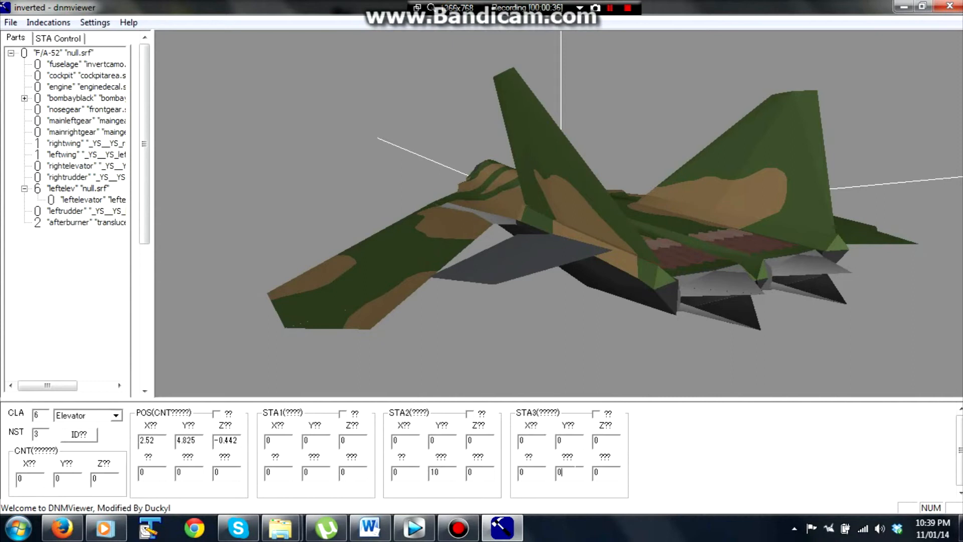
text(-10)
Test the Elevator (CLA6) animation by alternating between DOWN and UP, and return it to N.
click(76, 38)
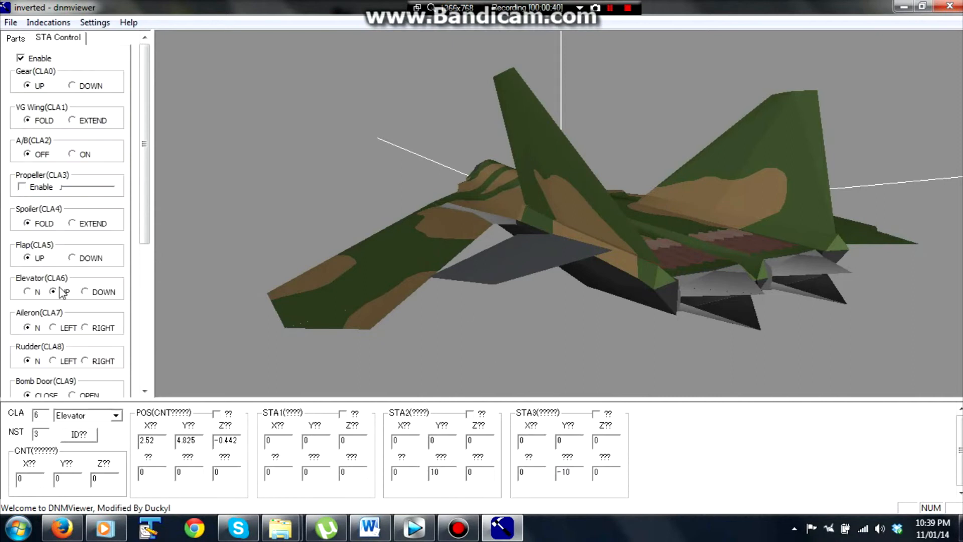
click(98, 295)
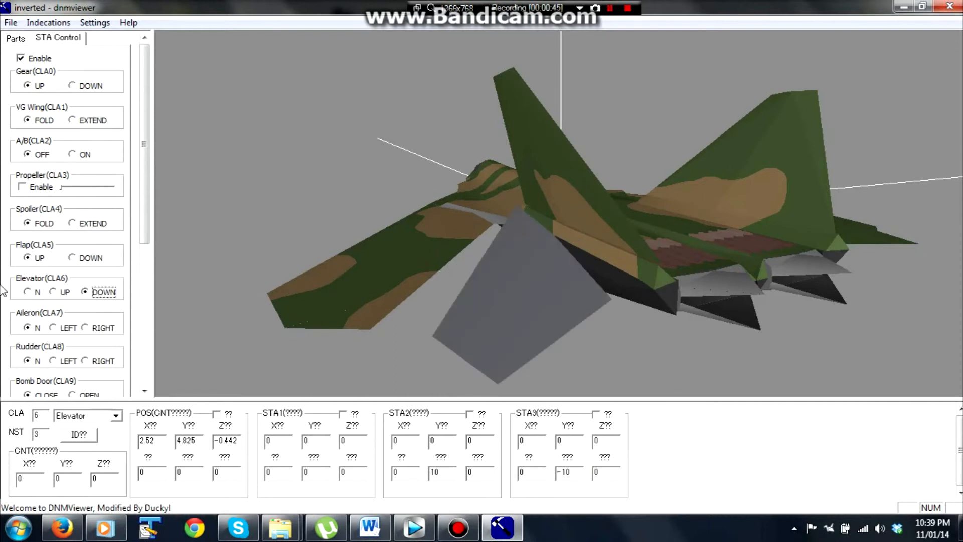
click(71, 294)
click(98, 292)
click(37, 292)
Set the animation class of the leftelevator child nested under leftelev to Aileron.
click(15, 38)
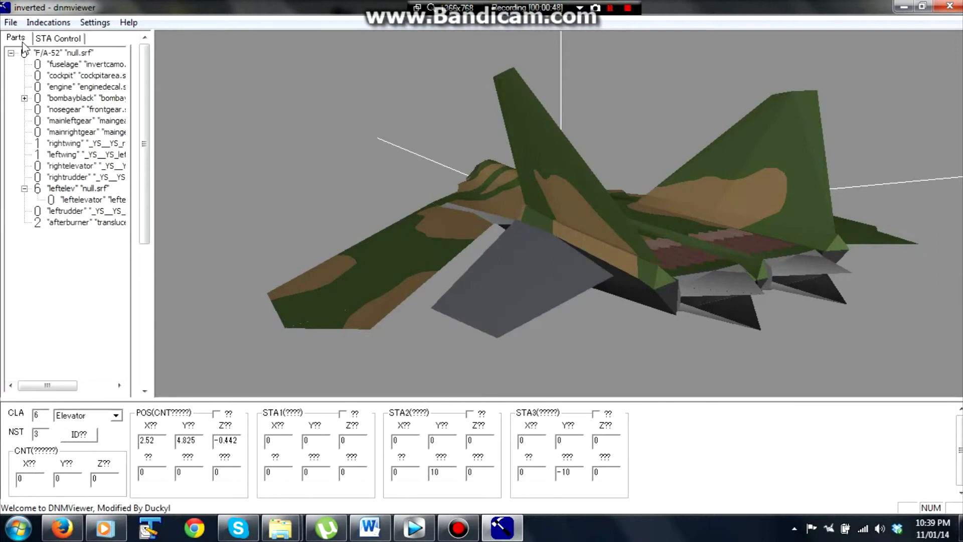
click(82, 188)
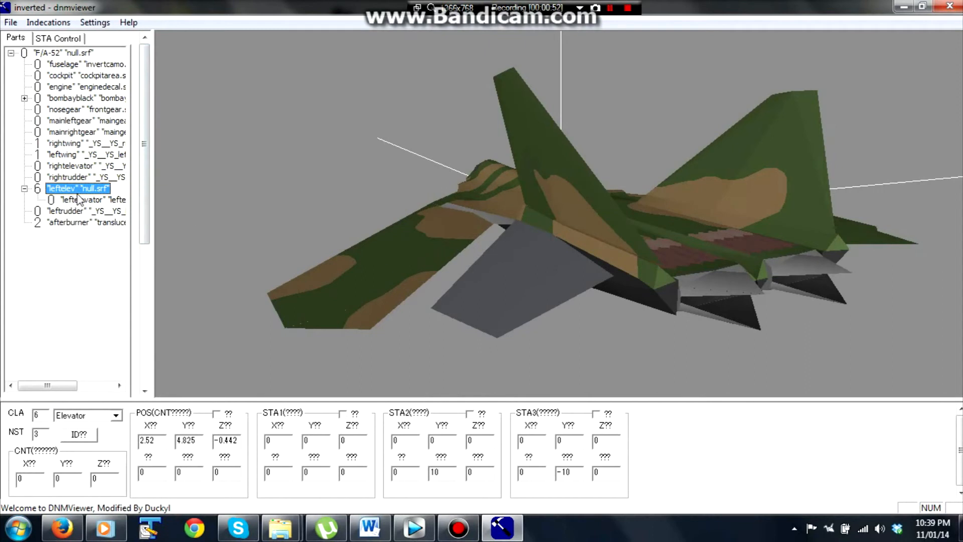
click(95, 200)
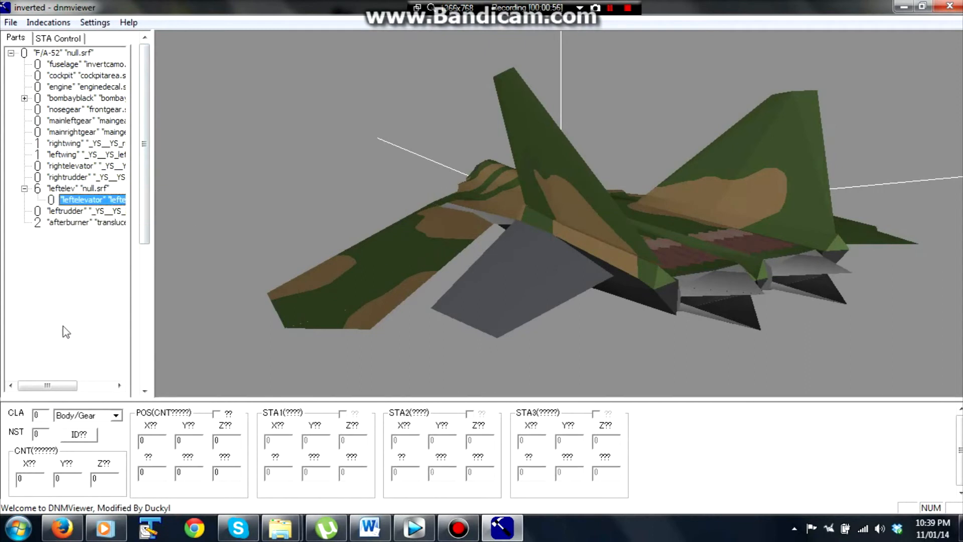
click(116, 415)
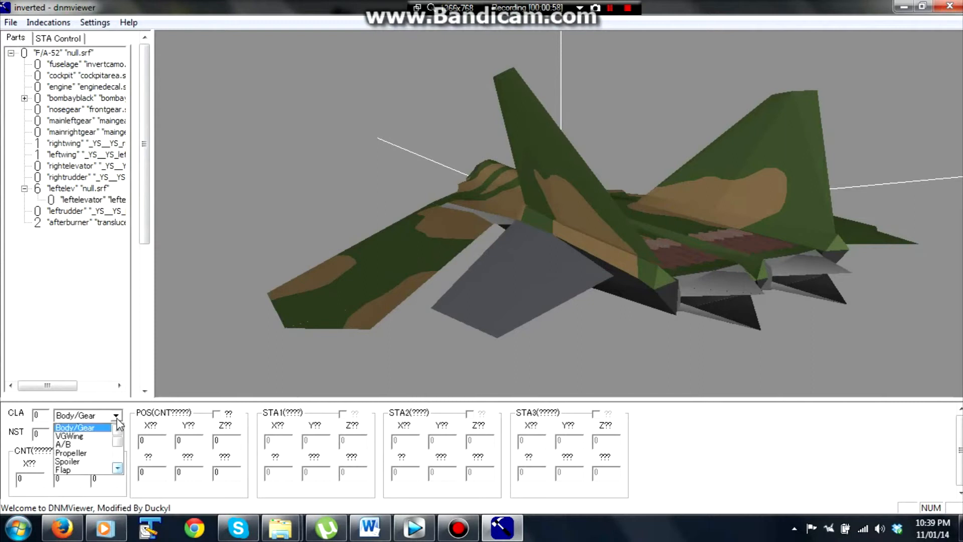
click(119, 465)
click(118, 466)
click(118, 466)
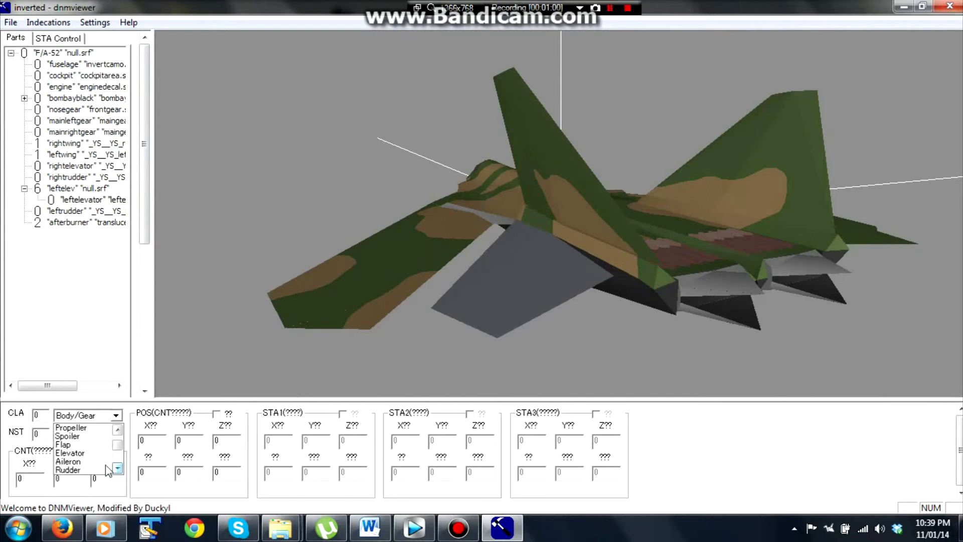
click(73, 462)
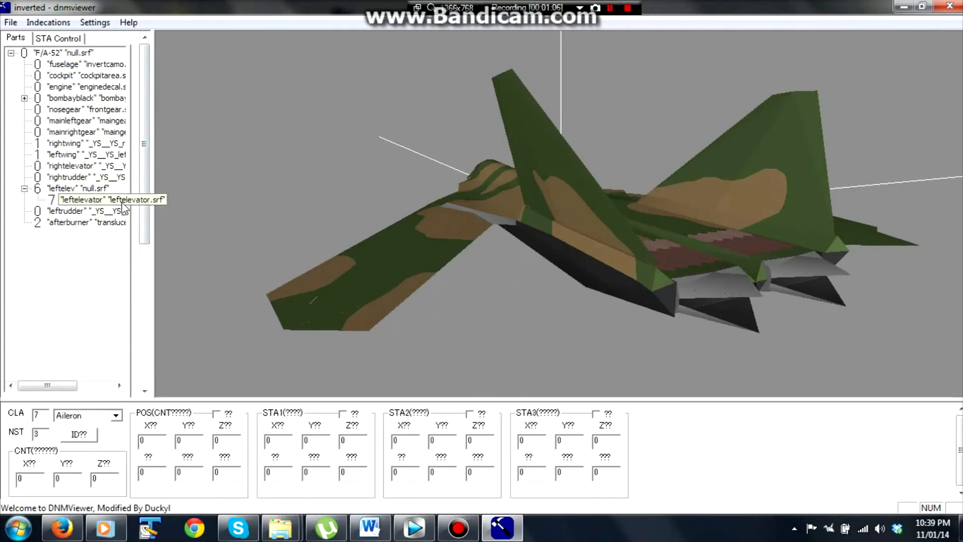
Enable the visibility of leftelevator's STA1, STA2 and STA3 states, toggling them to compare the part shown and hidden.
click(342, 414)
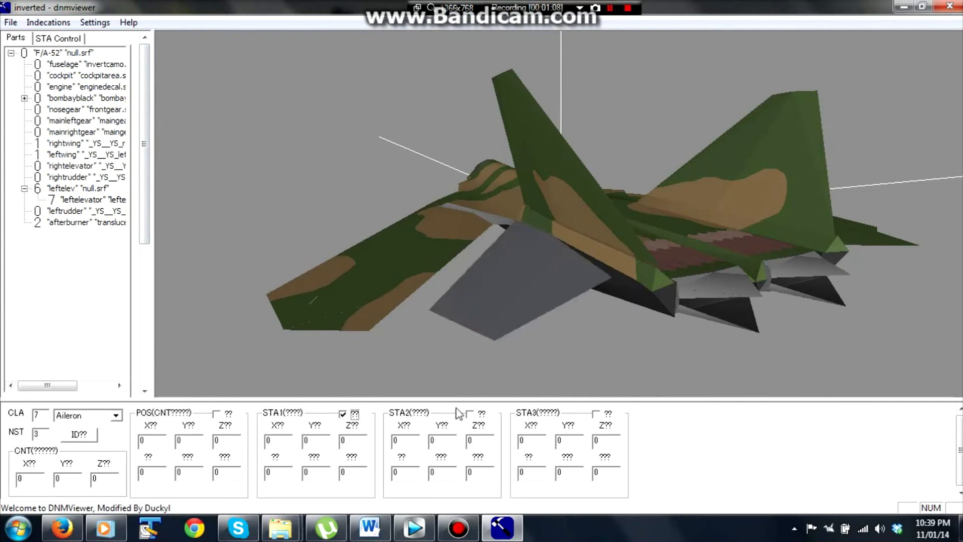
click(597, 414)
click(347, 416)
click(346, 415)
click(350, 415)
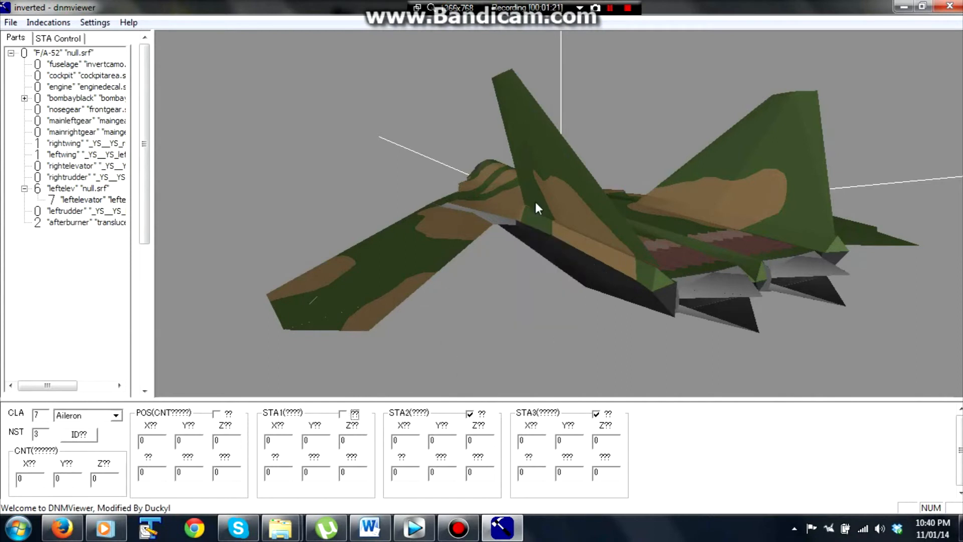
click(351, 417)
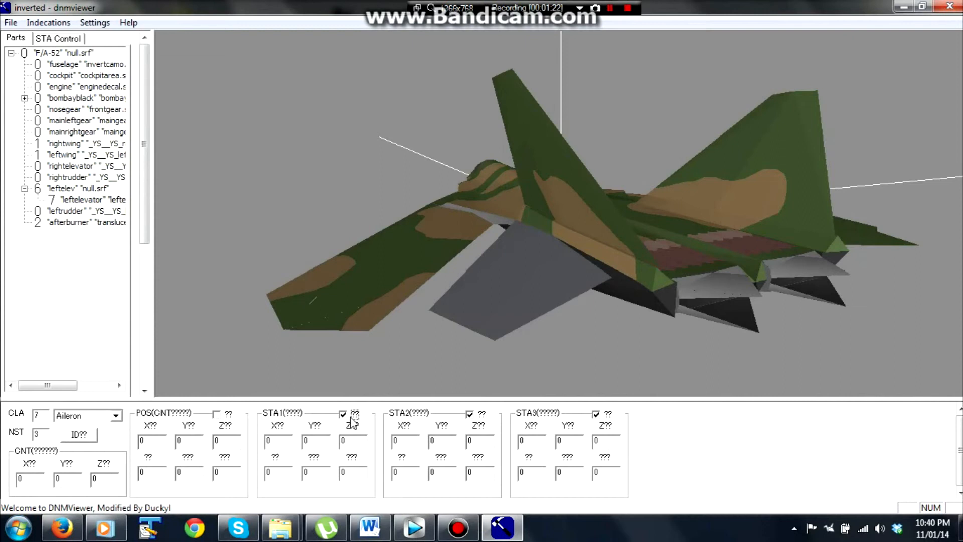
click(351, 418)
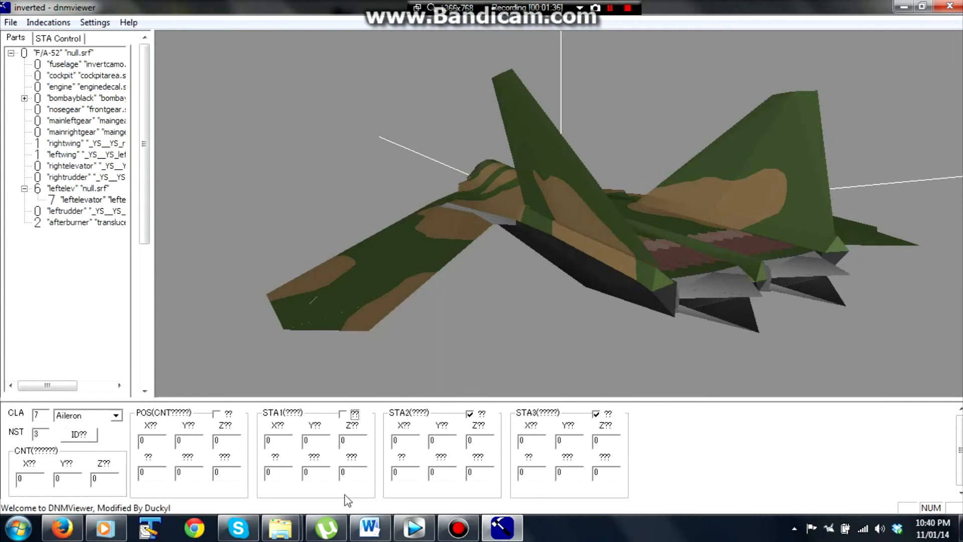
click(344, 414)
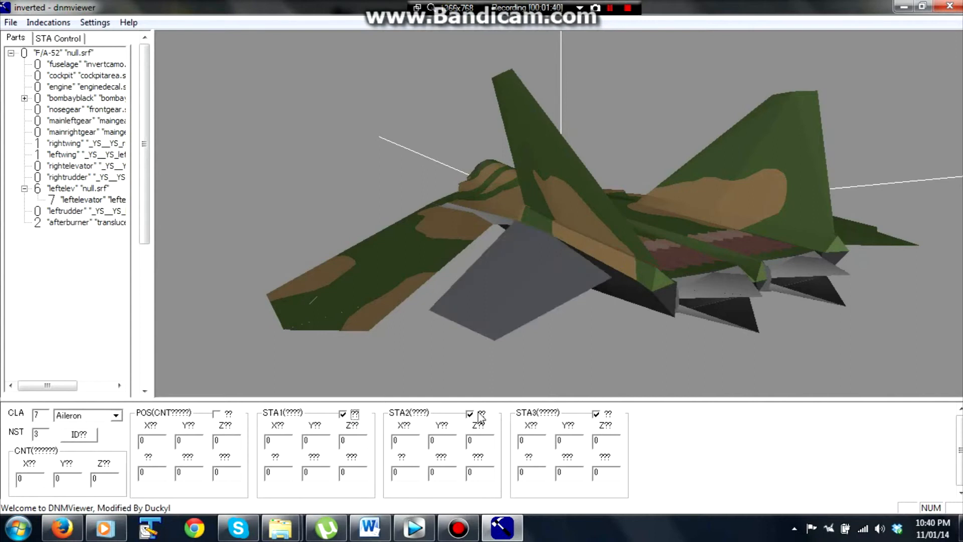
click(597, 415)
click(470, 415)
click(596, 415)
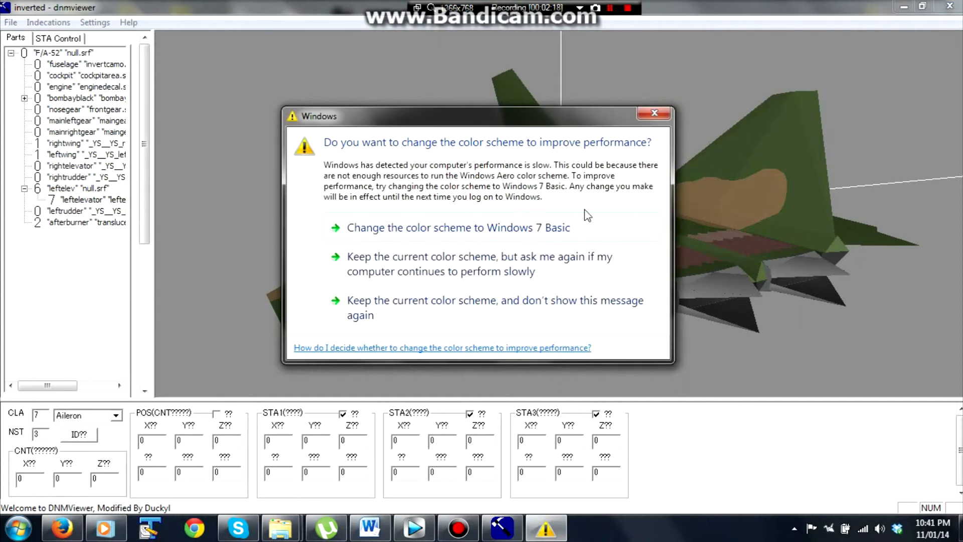
Dismiss the Windows color scheme prompt and set leftelevator's STA2 middle rotation angle to 20.
click(654, 114)
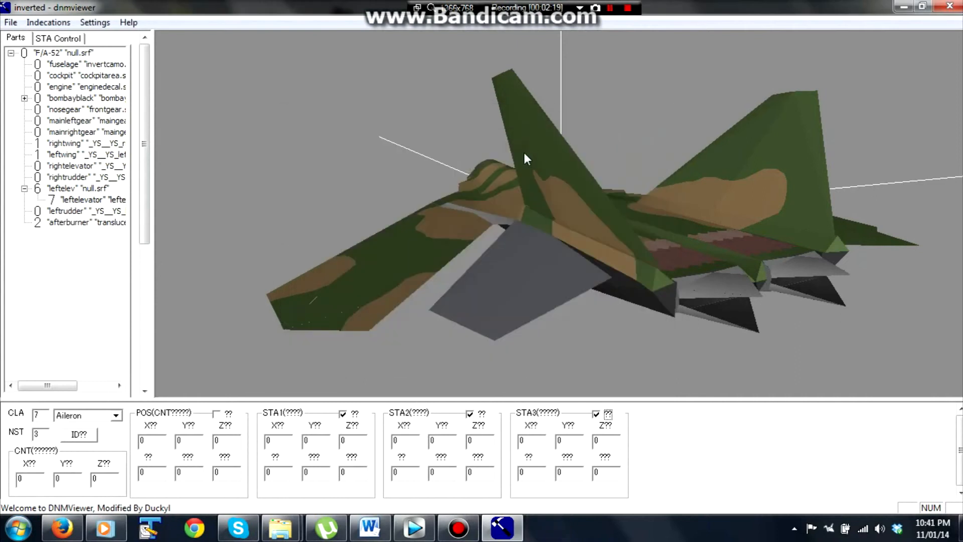
click(83, 199)
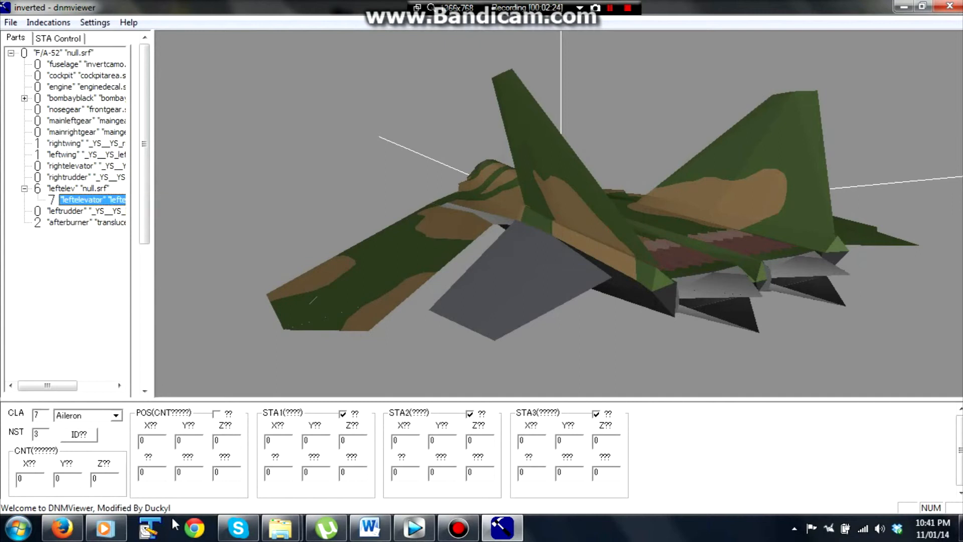
click(48, 38)
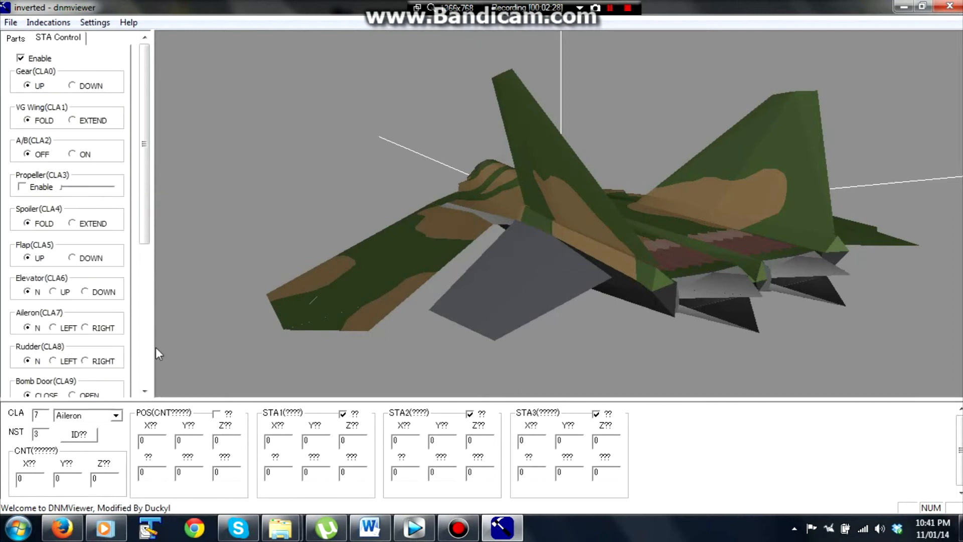
text(20)
Test Aileron (CLA7) at LEFT and back at N, set Rudder (CLA8) to LEFT, and inspect the left elevator from both sides.
click(68, 329)
click(37, 328)
click(18, 38)
drag(718, 230, 301, 151)
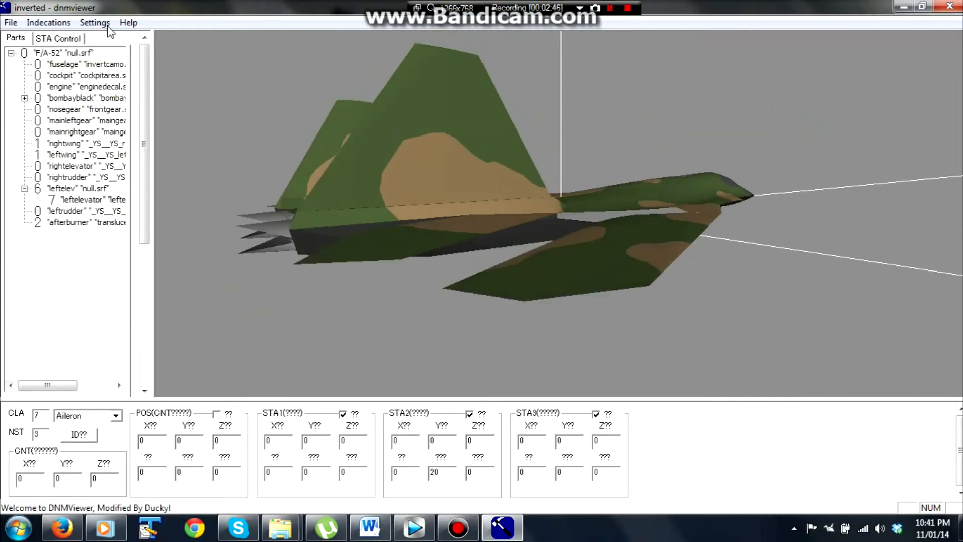
click(59, 38)
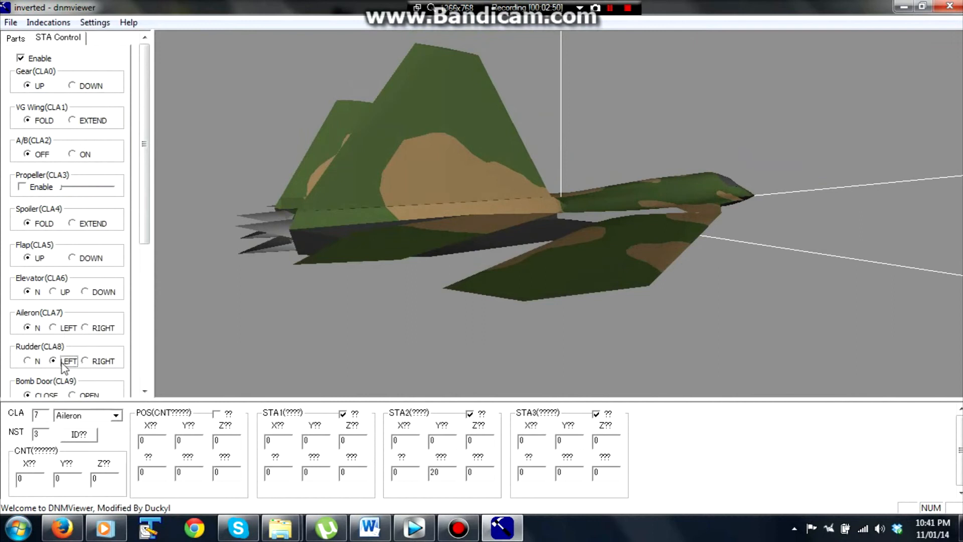
drag(261, 203, 470, 234)
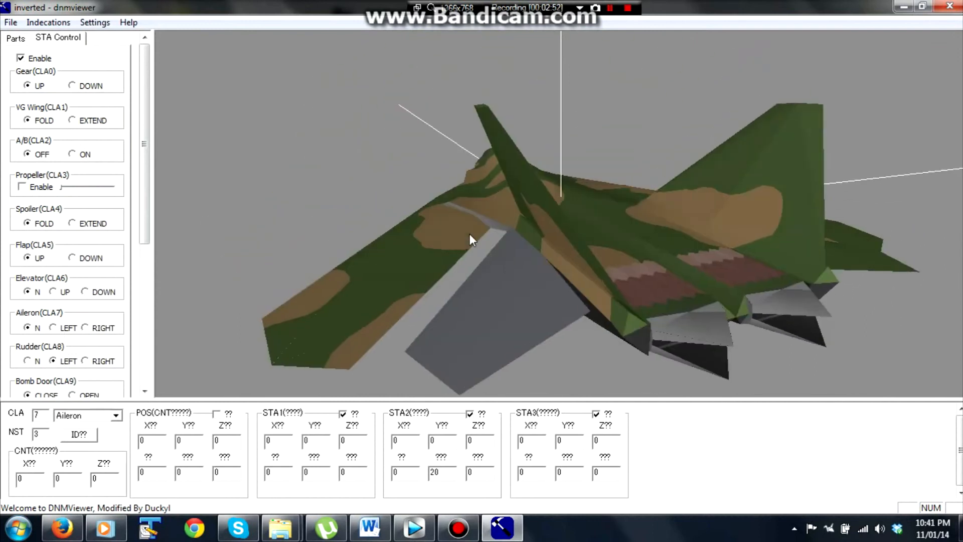
click(18, 39)
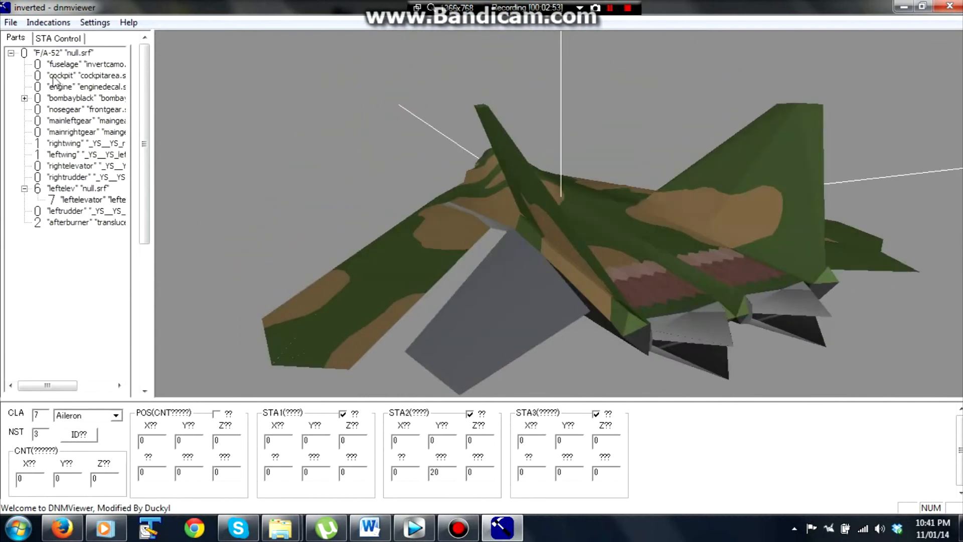
Set the rightrudder part's animation class to Rudder and enable visibility for its STA1, STA2 and STA3 states.
click(83, 178)
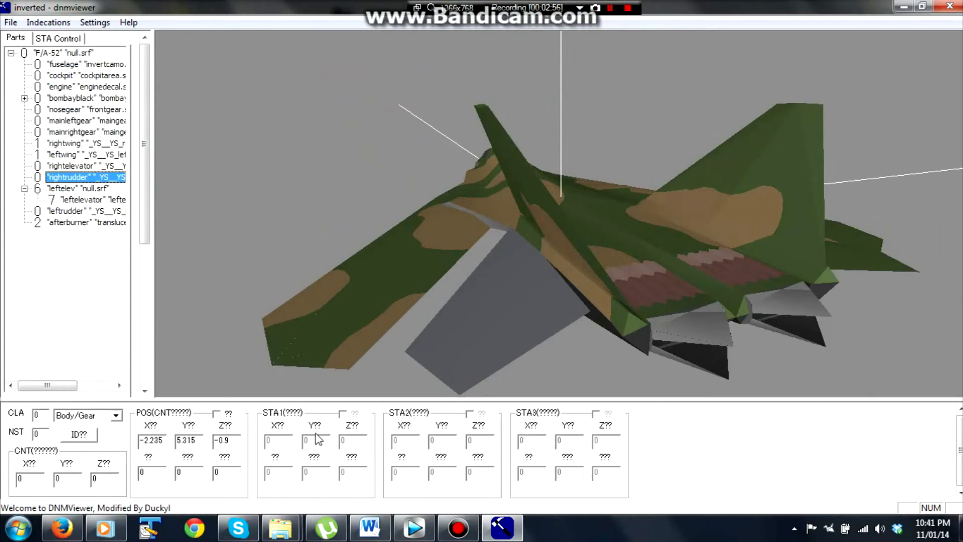
click(79, 415)
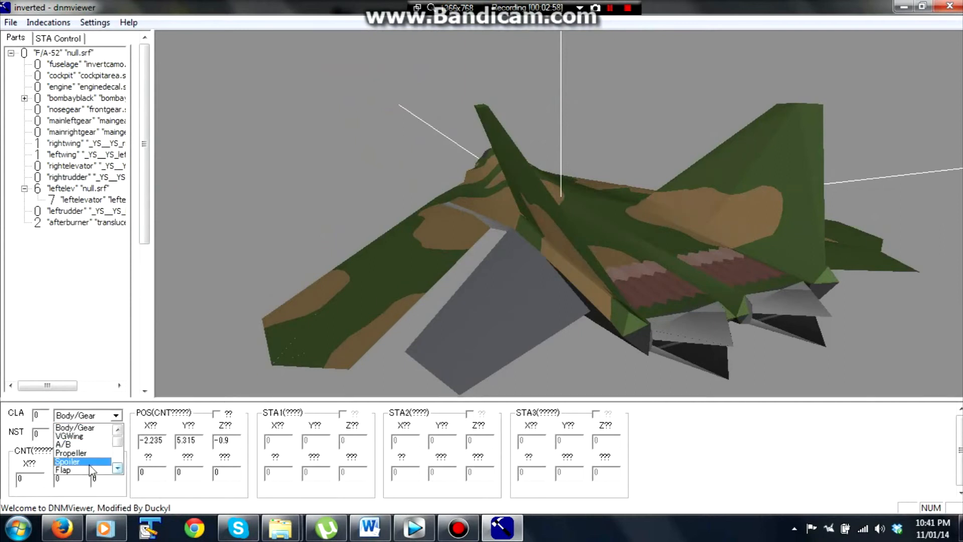
click(117, 468)
click(116, 469)
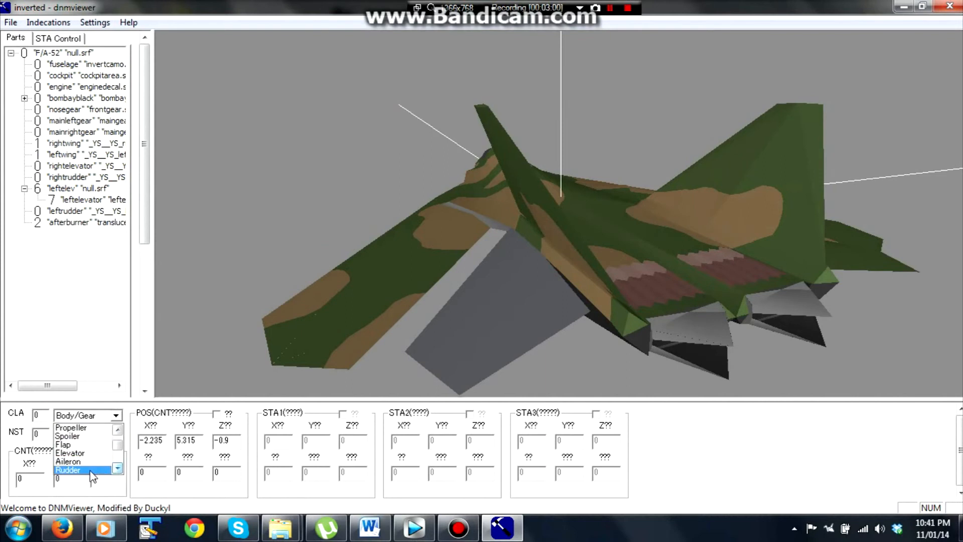
click(90, 470)
click(471, 417)
click(597, 414)
click(343, 413)
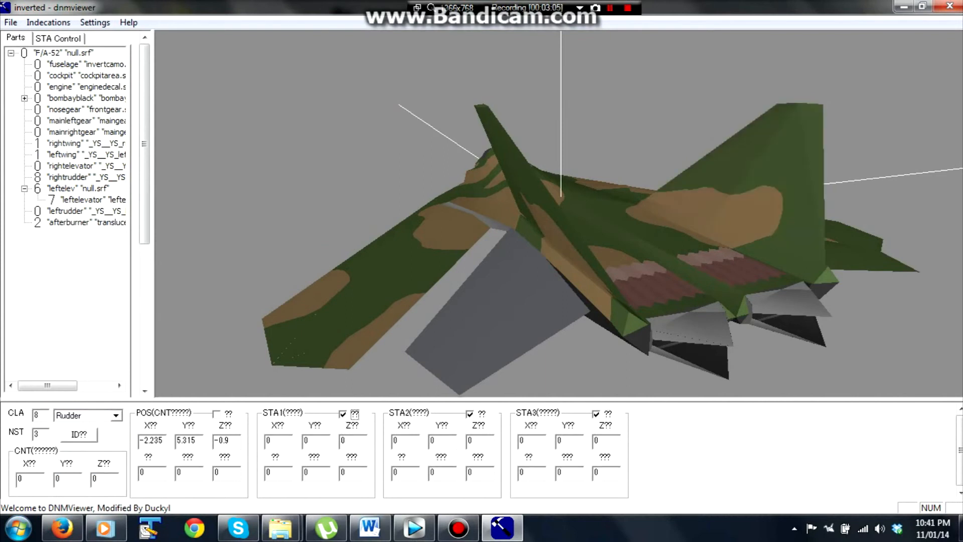
Set the middle and third STA2 rotation angles of rightrudder to 30 and inspect the tail from the other side.
click(54, 40)
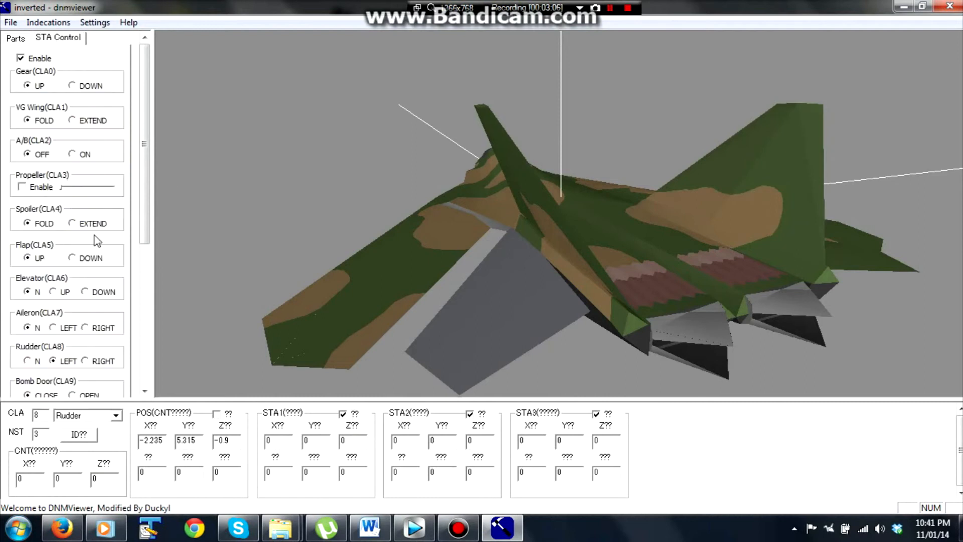
click(15, 38)
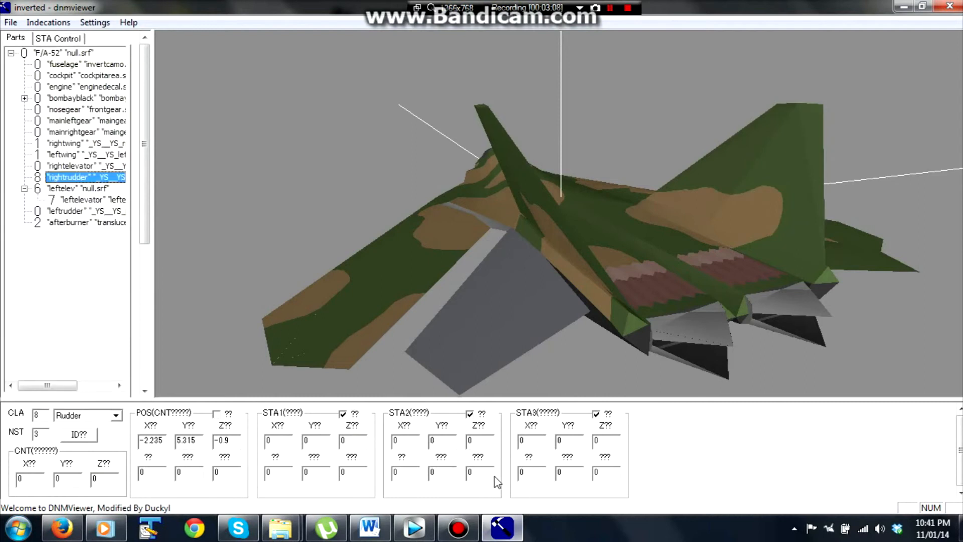
click(476, 472)
double_click(435, 472)
text(30)
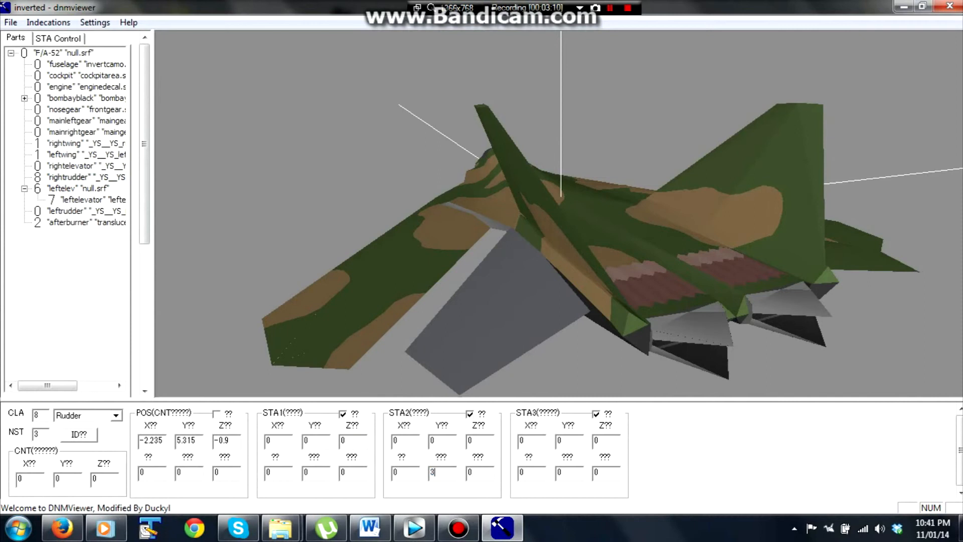
double_click(478, 474)
text(30)
drag(609, 245, 443, 218)
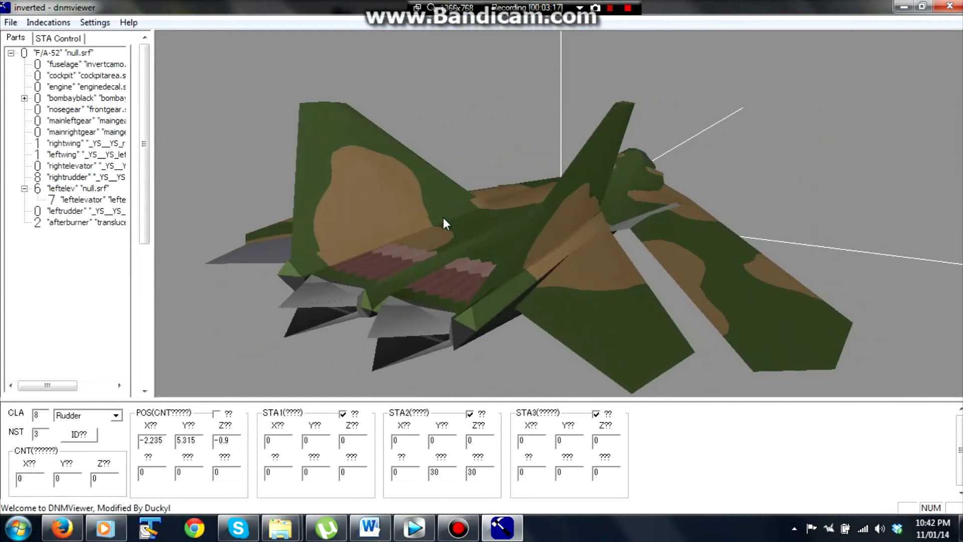
Turn the STA control off and on, test Rudder (CLA8) at LEFT, and reset rightrudder's STA2 rotation angles to 0.
click(56, 40)
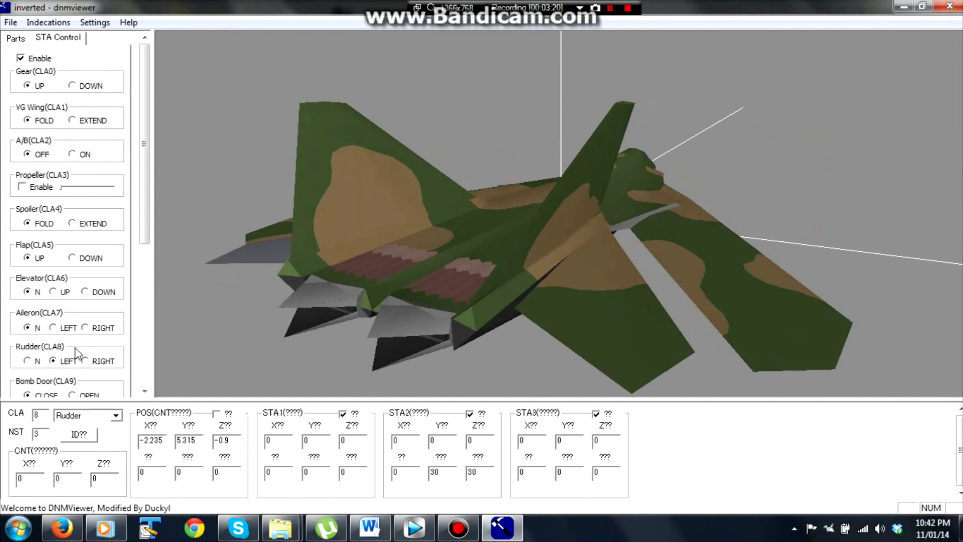
click(15, 39)
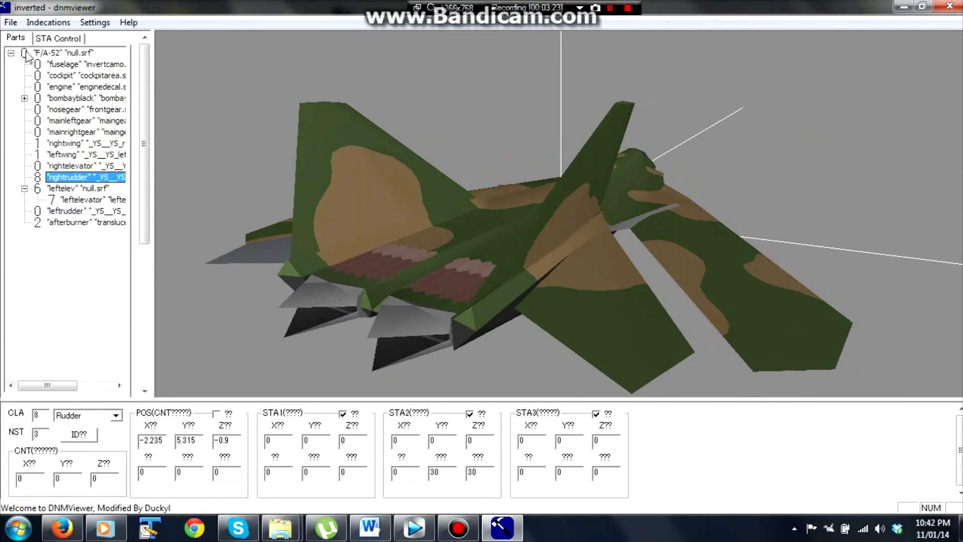
click(75, 180)
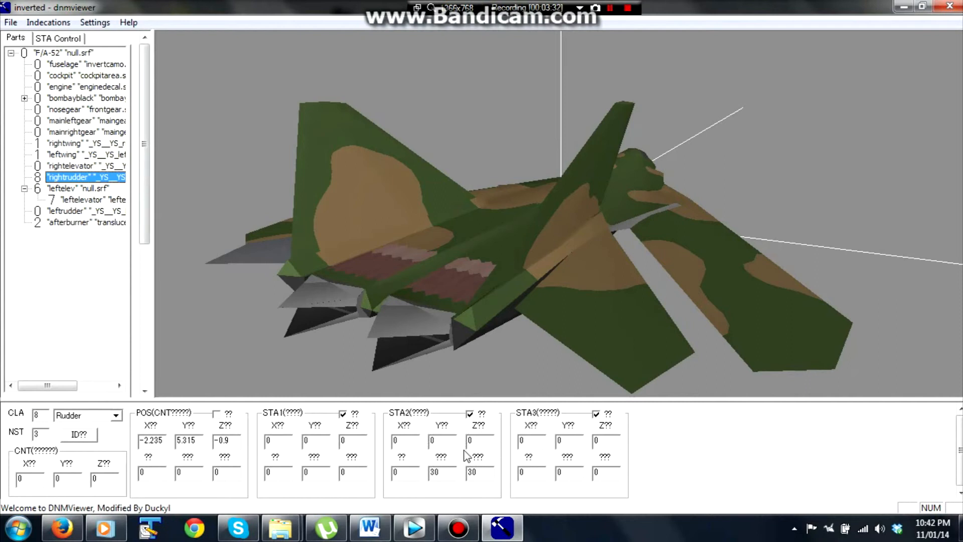
click(55, 41)
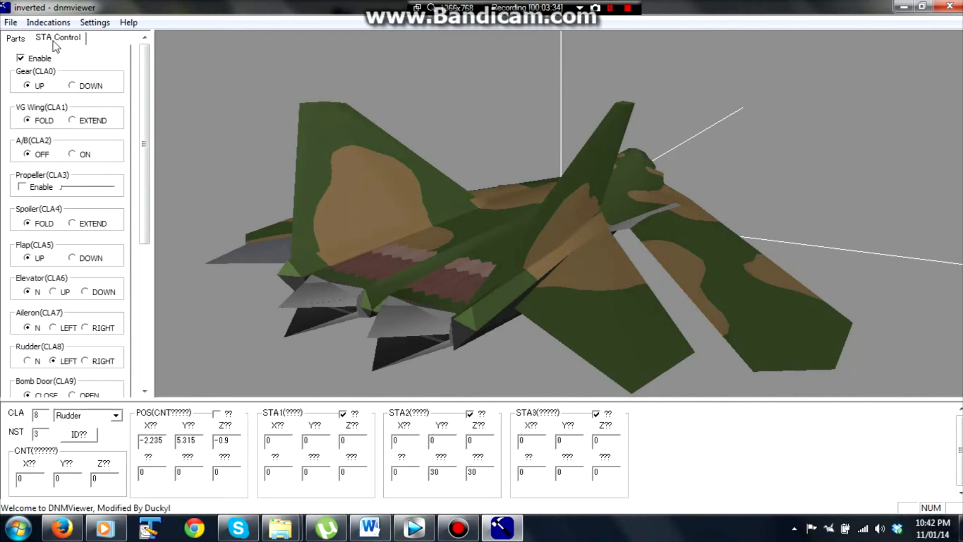
click(22, 61)
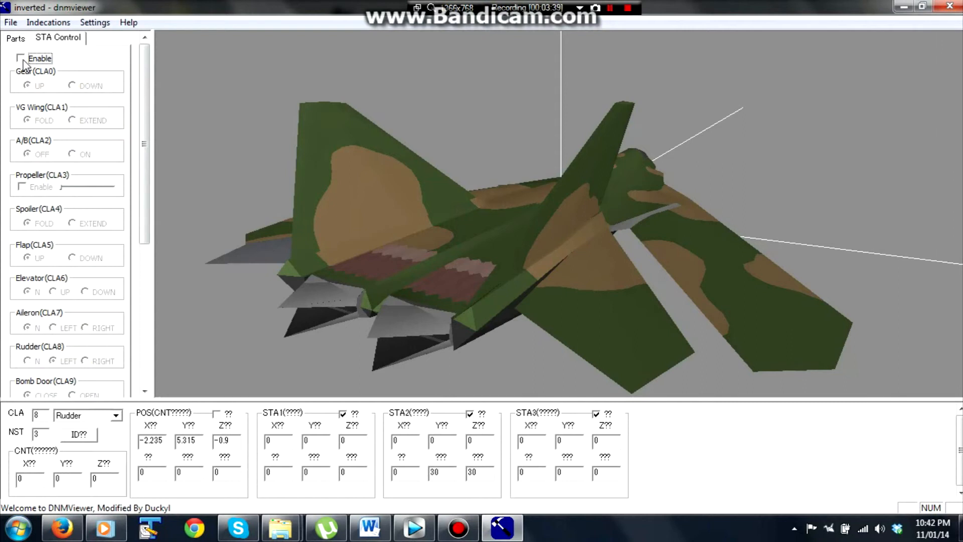
click(20, 58)
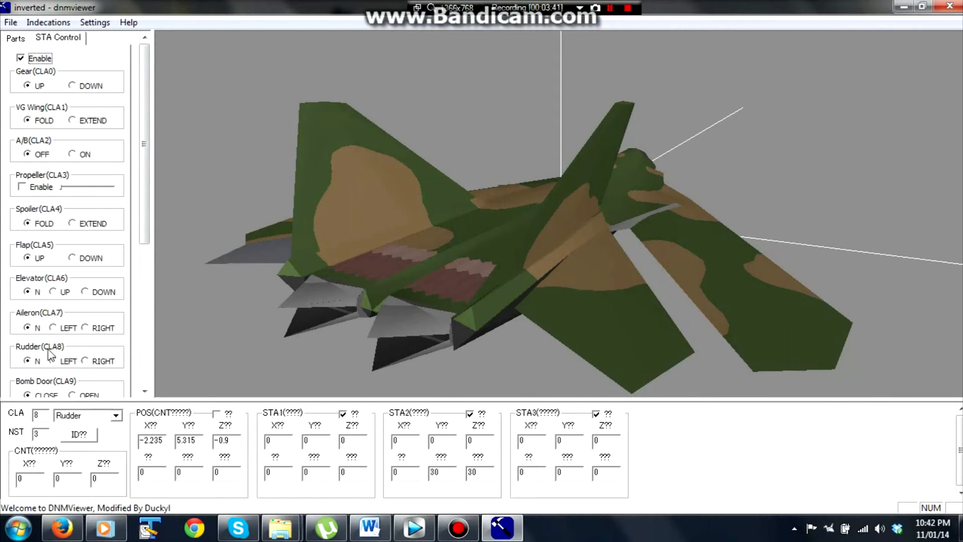
click(64, 362)
drag(356, 264, 581, 243)
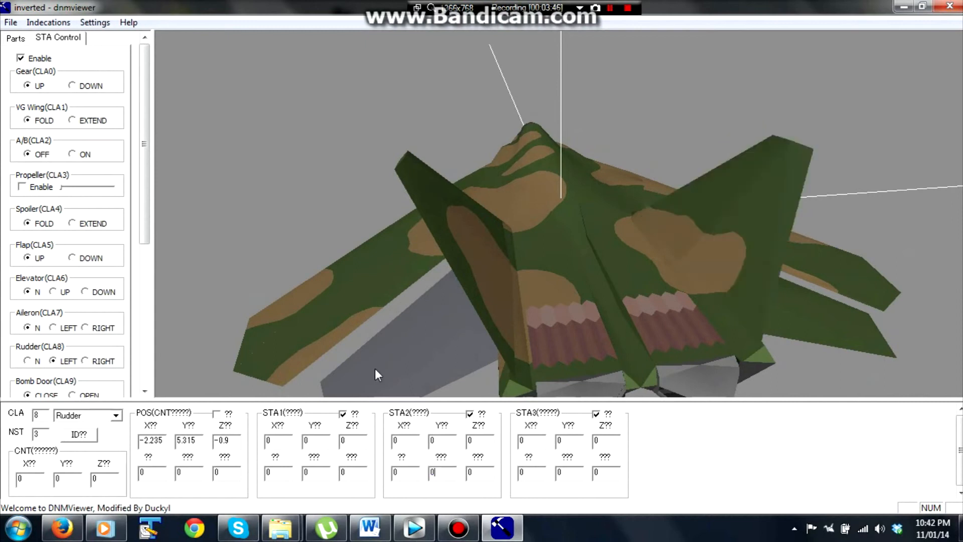
Reset the rightrudder part to class 0 (Body/Gear) with NST 0.
click(38, 59)
click(17, 38)
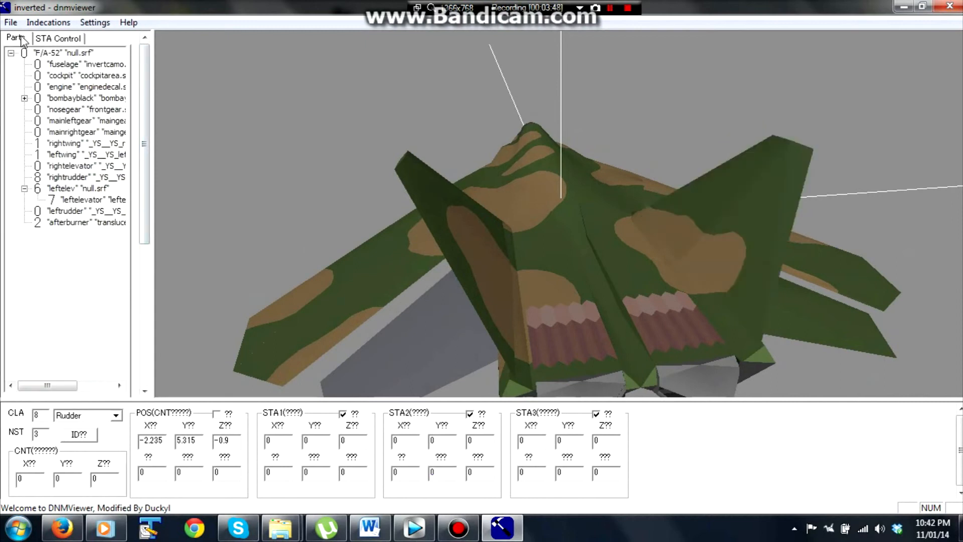
click(85, 177)
drag(42, 415, 9, 436)
text(00)
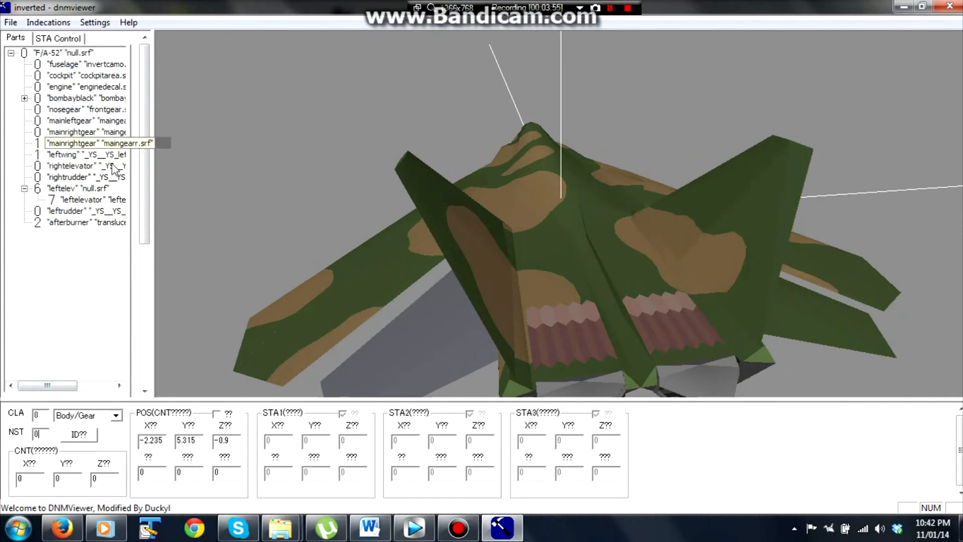
Set leftelevator's STA2 middle rotation angle to 10 and test Aileron (CLA7) at LEFT.
click(92, 200)
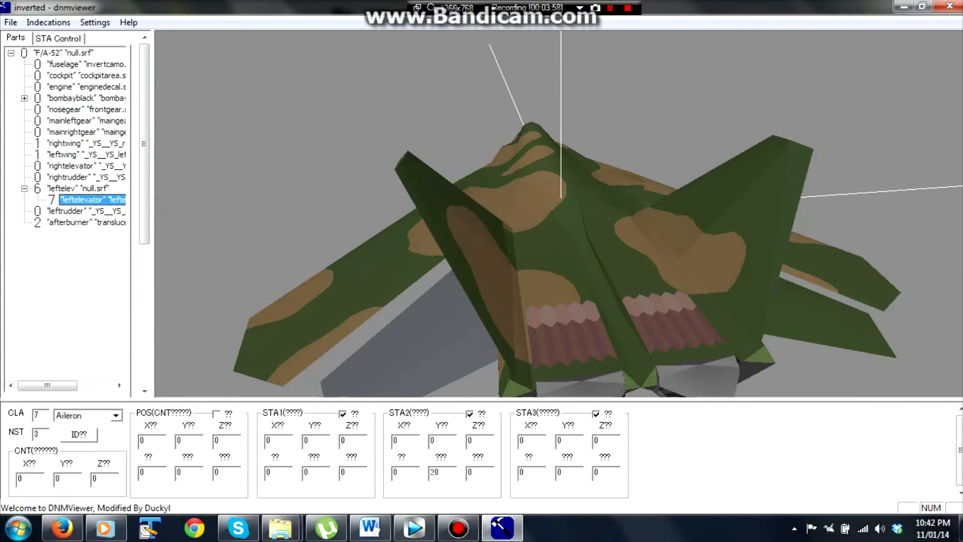
click(56, 39)
click(21, 58)
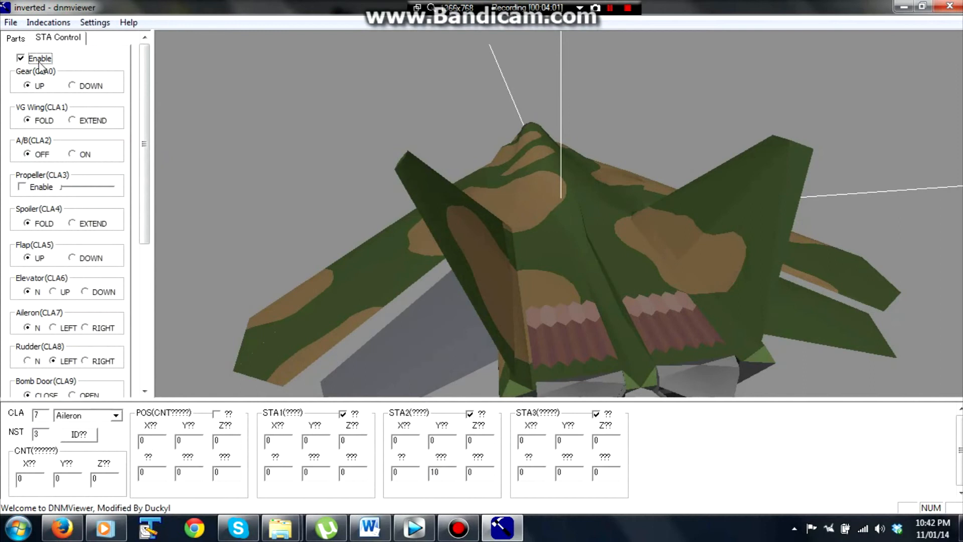
click(66, 329)
drag(321, 201, 393, 141)
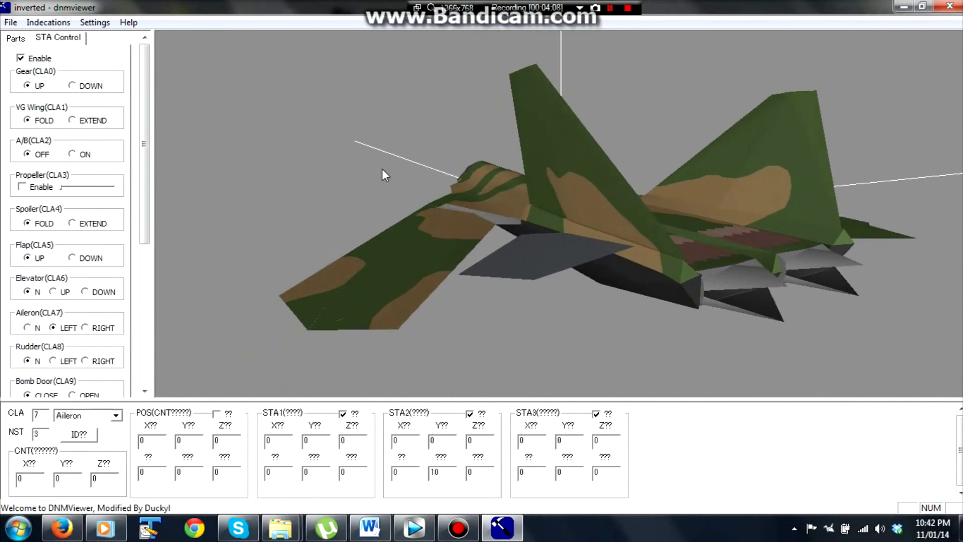
Set leftelevator's STA3 middle rotation angle to -10 and inspect it with Aileron (CLA7) at RIGHT.
click(102, 329)
text(-10)
drag(583, 300, 412, 312)
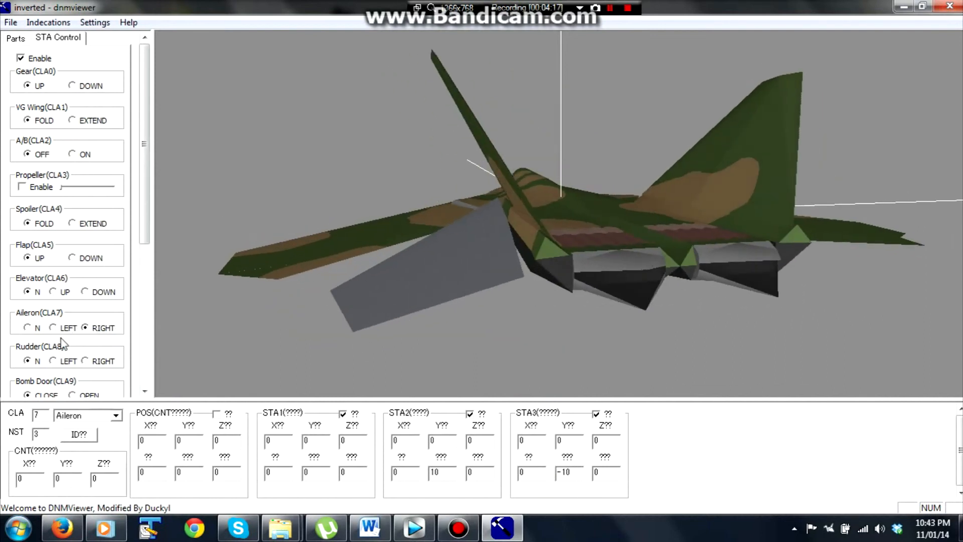
Test Elevator (CLA6) UP and DOWN combined with Aileron (CLA7) RIGHT and LEFT, then return both to N.
click(53, 291)
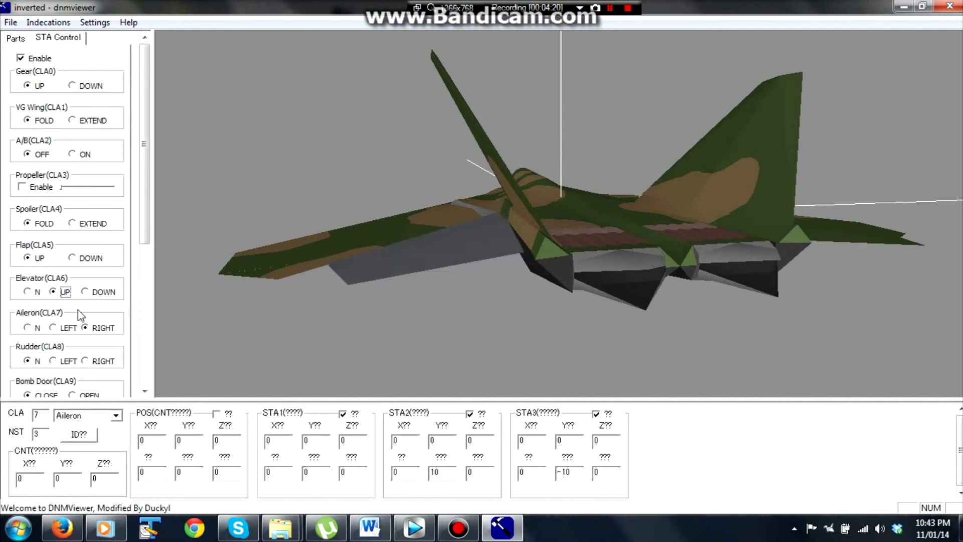
drag(260, 249, 331, 256)
click(94, 293)
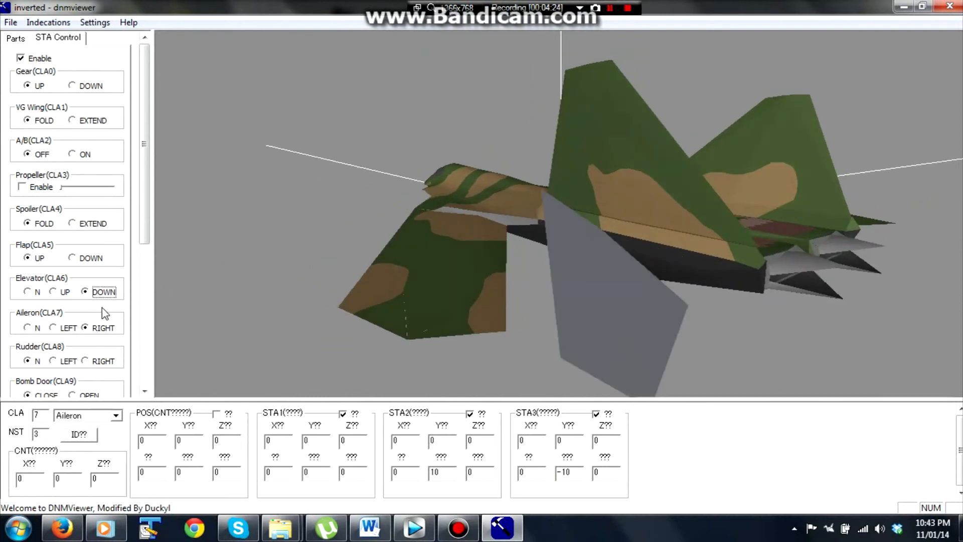
drag(548, 246, 520, 252)
click(68, 329)
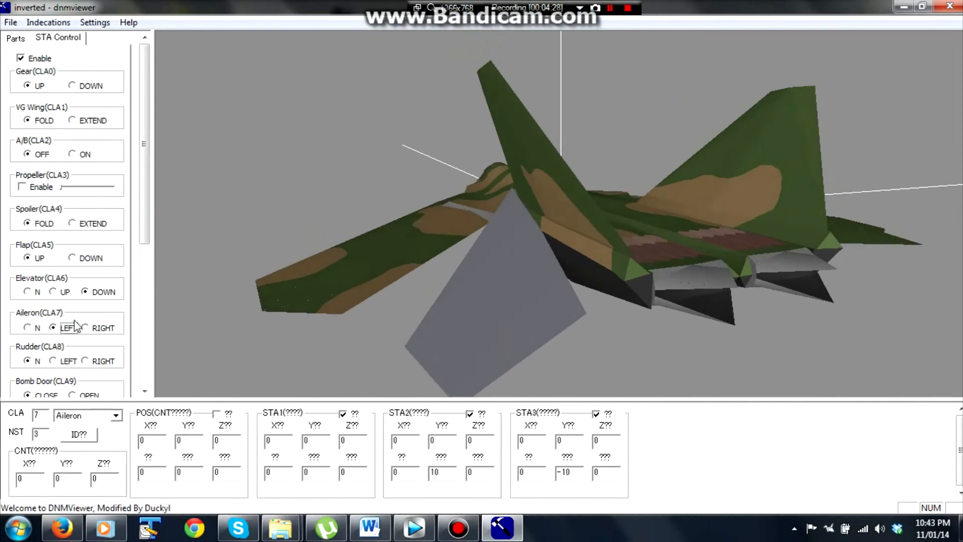
click(64, 293)
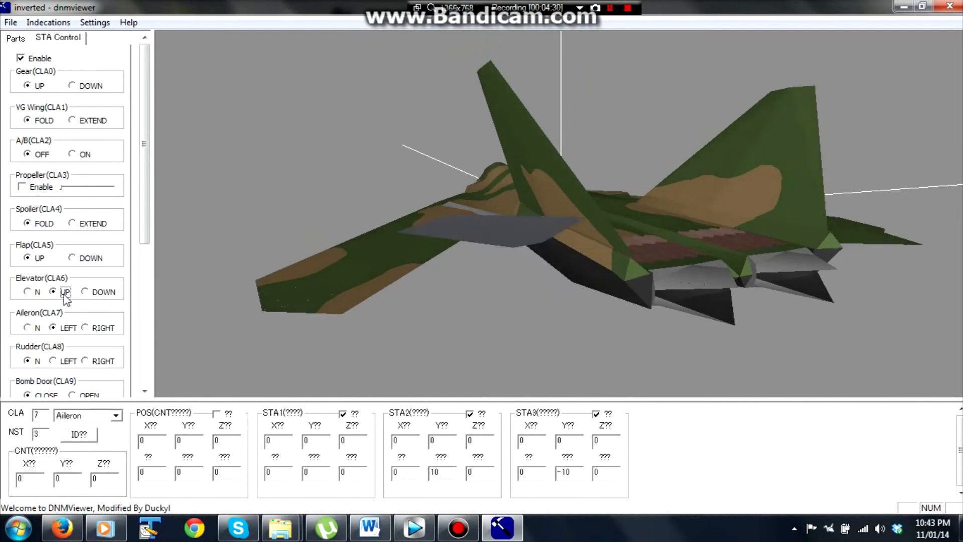
click(38, 329)
click(40, 290)
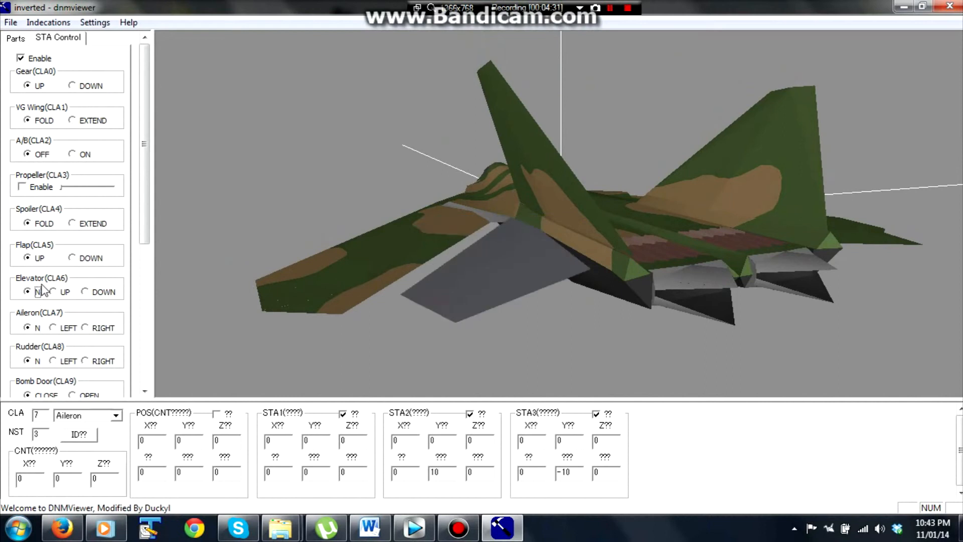
Collapse the leftelev branch in the parts tree and view the whole aircraft from the front.
click(15, 37)
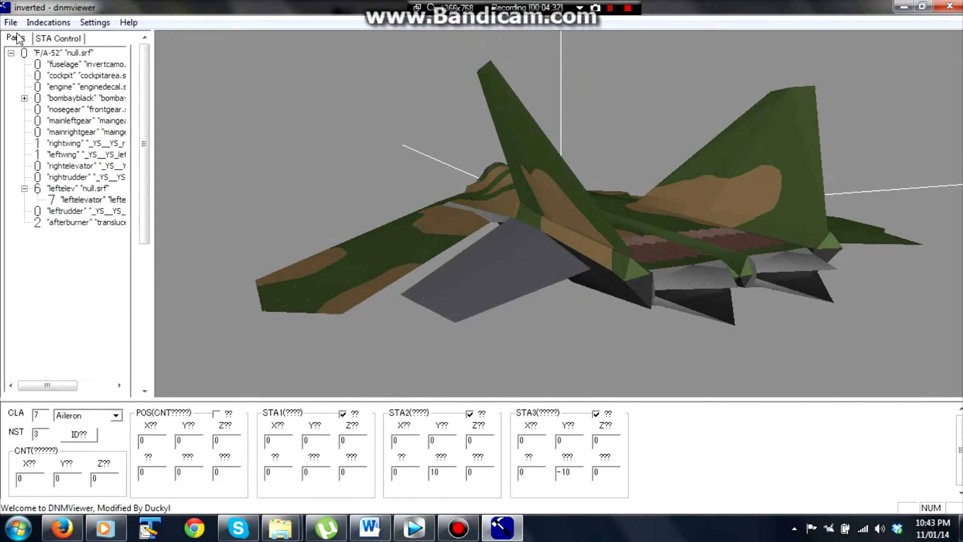
click(25, 189)
drag(311, 219, 606, 264)
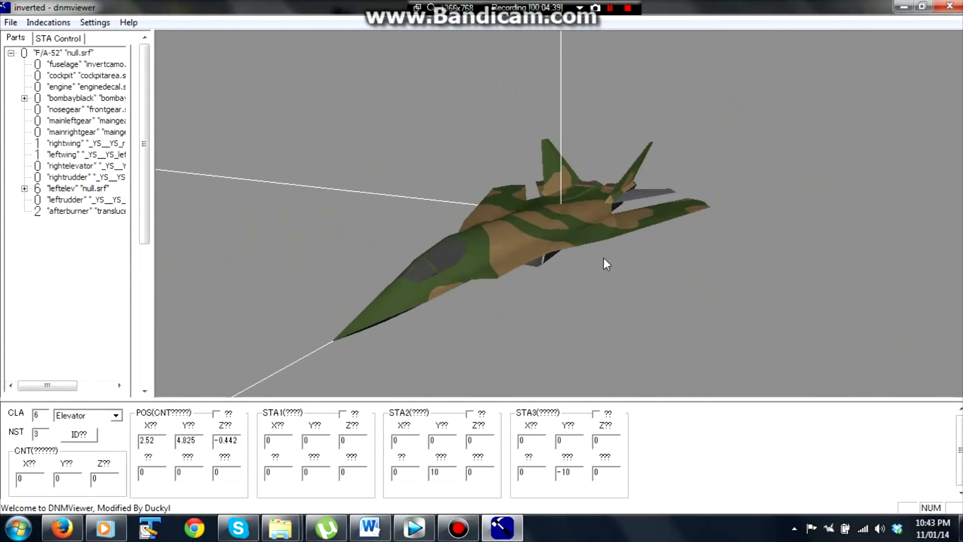
Review the animation class options for the rightrudder part and keep Body/Gear.
click(88, 177)
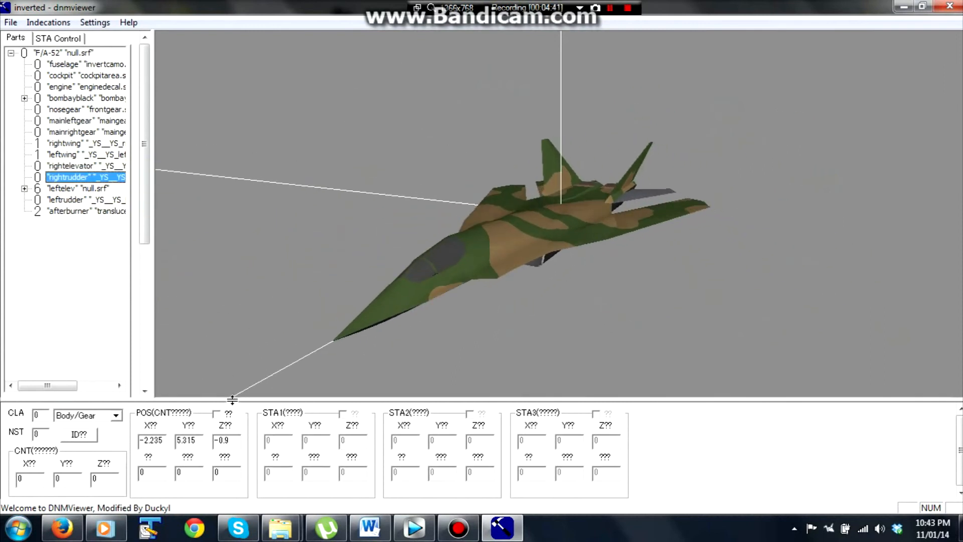
click(101, 417)
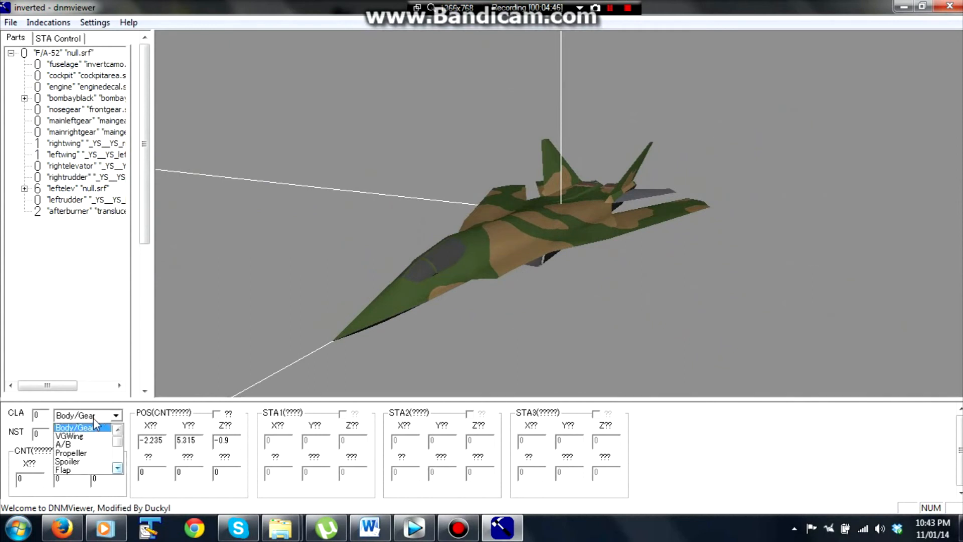
click(93, 417)
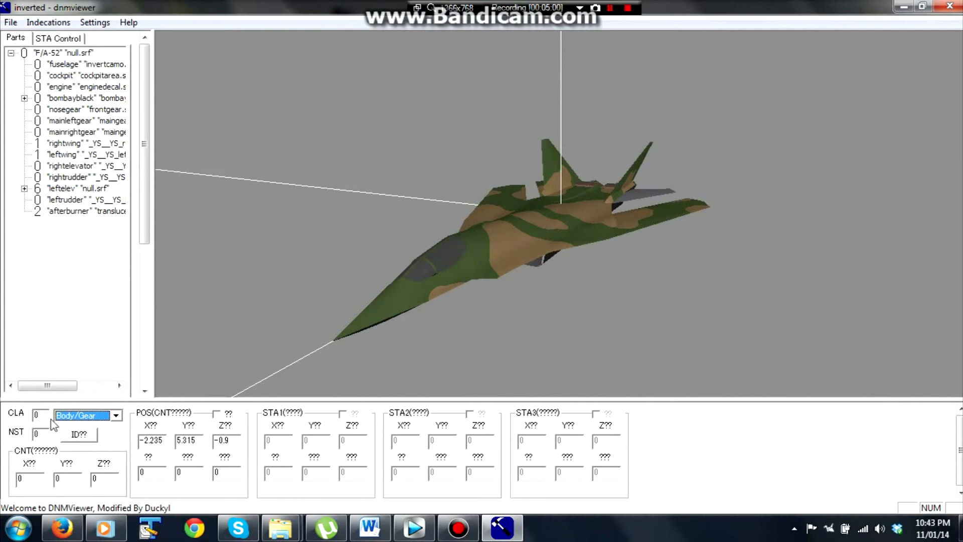
click(116, 415)
mouse_move(120, 439)
mouse_down()
mouse_move(116, 460)
mouse_move(116, 434)
mouse_up()
click(104, 427)
key(Tab)
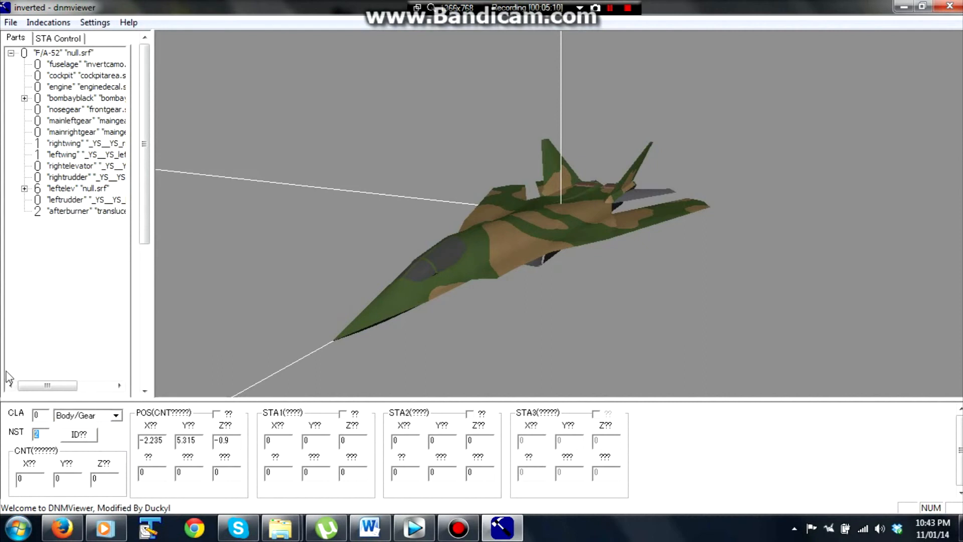
Try 0, 2 and 3 as rightrudder's NST under Body/Gear, leave it at 2, and view the aircraft from the side.
text(0)
text(2)
key(BackSpace)
text(3)
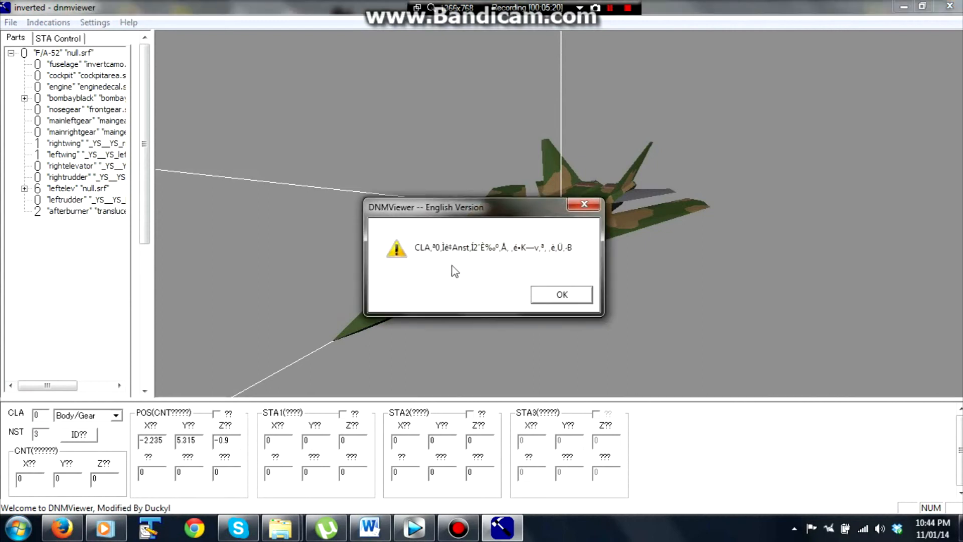
click(566, 295)
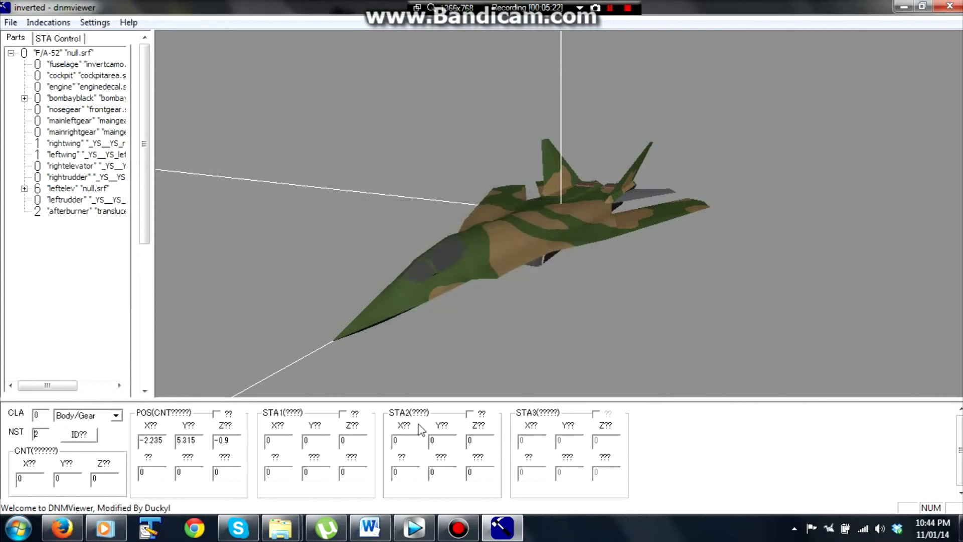
drag(600, 340, 462, 256)
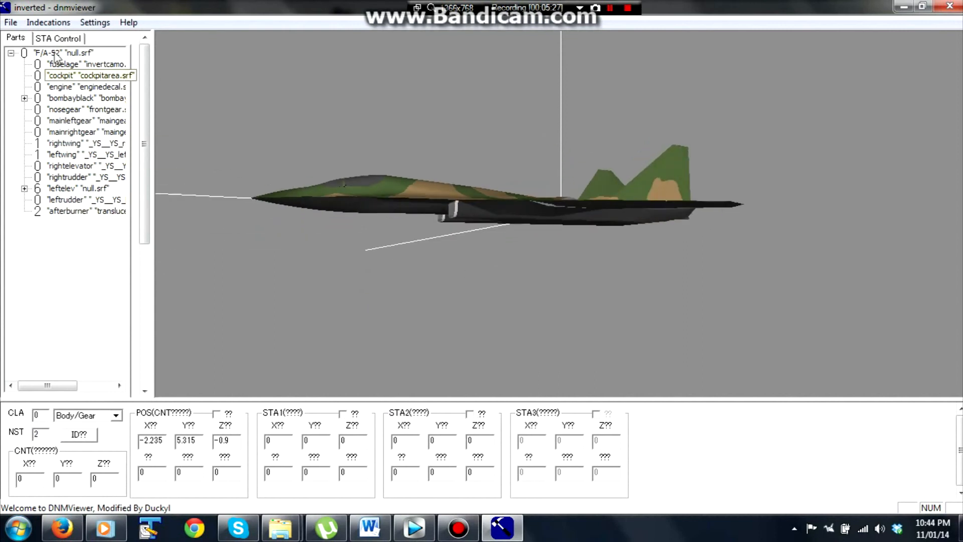
Select a main landing gear part, put Gear (CLA0) in the DOWN state and view the lowered gear from below.
click(75, 125)
drag(576, 320, 562, 273)
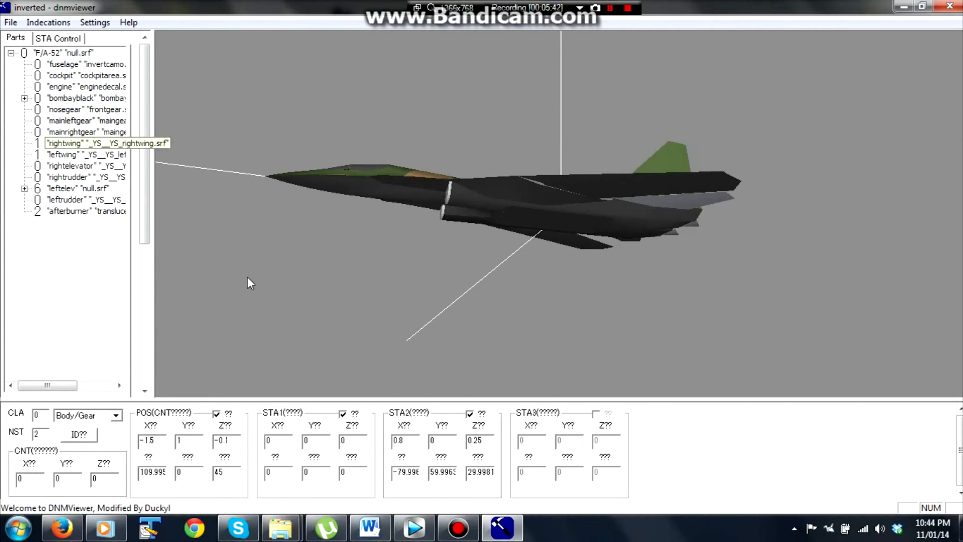
click(53, 39)
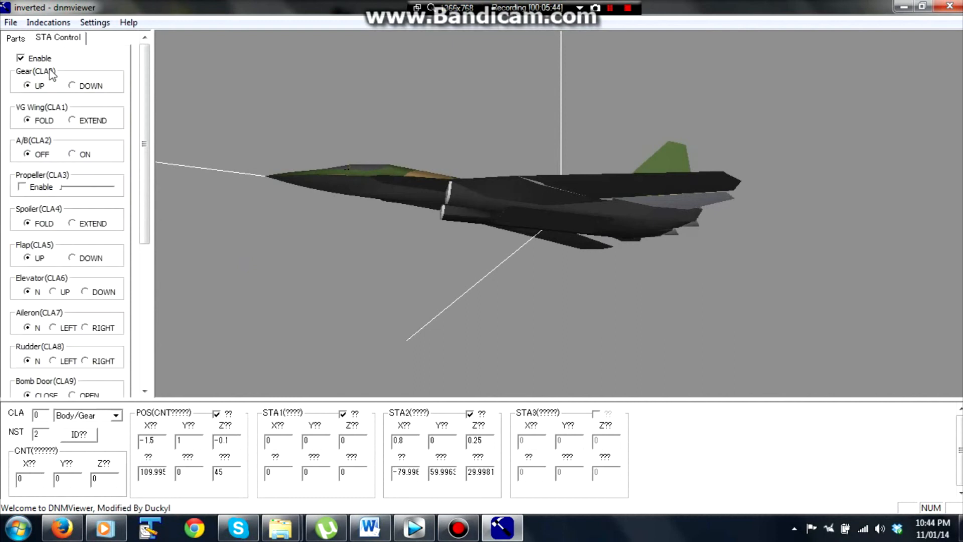
click(82, 89)
drag(707, 318, 392, 355)
right_drag(543, 326, 570, 181)
drag(460, 348, 552, 278)
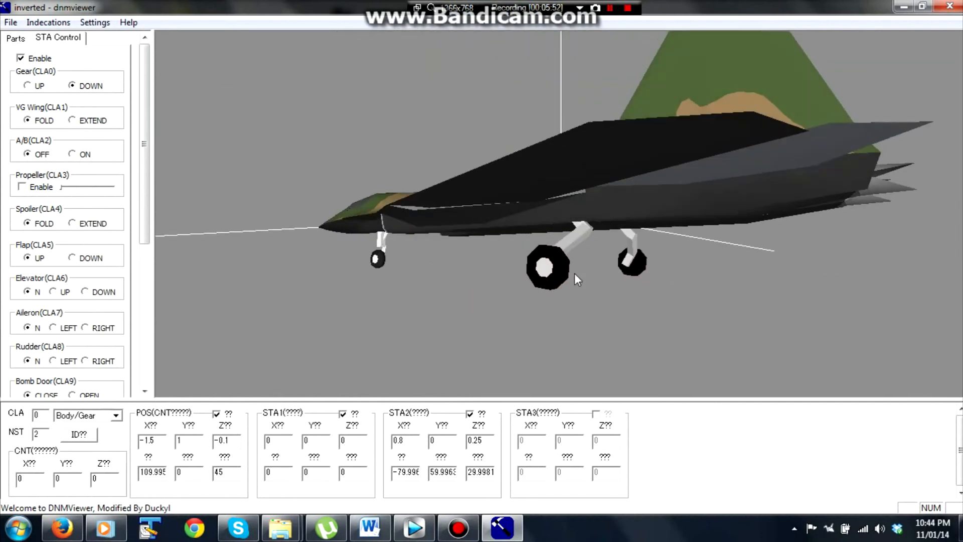
Re-enter 0.25 as the main gear part's STA2 Z position and view the lowered gear from the other side.
text(0)
drag(532, 386, 301, 361)
text(.)
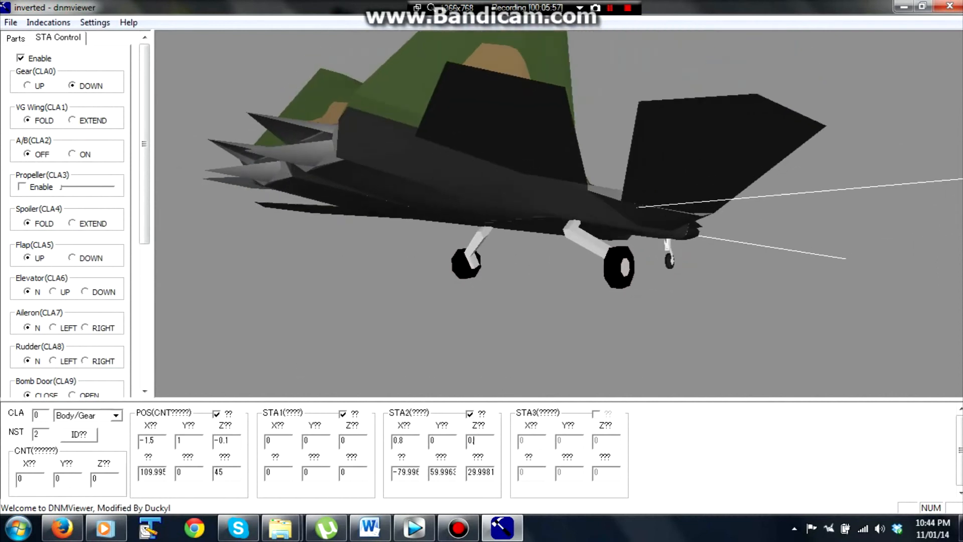
text(25)
drag(631, 284, 417, 251)
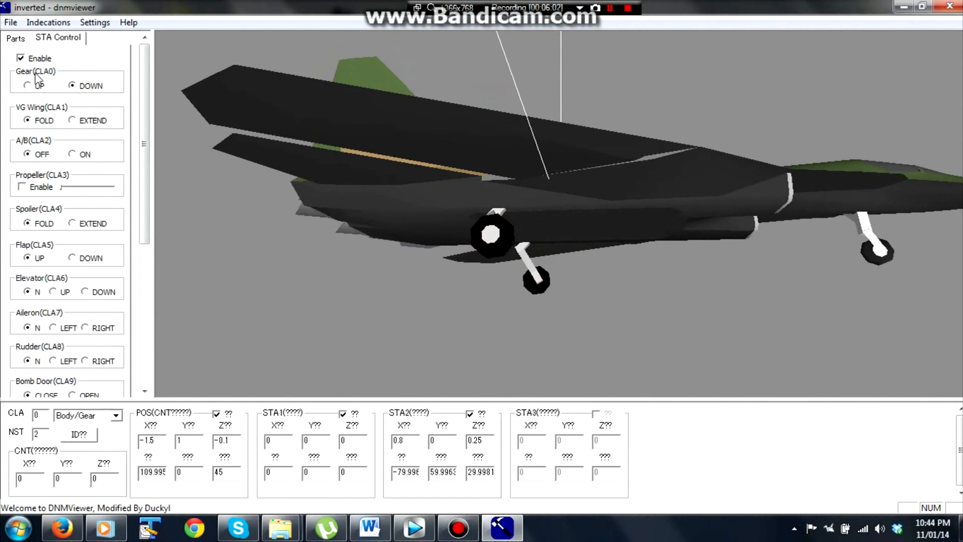
key(Tab)
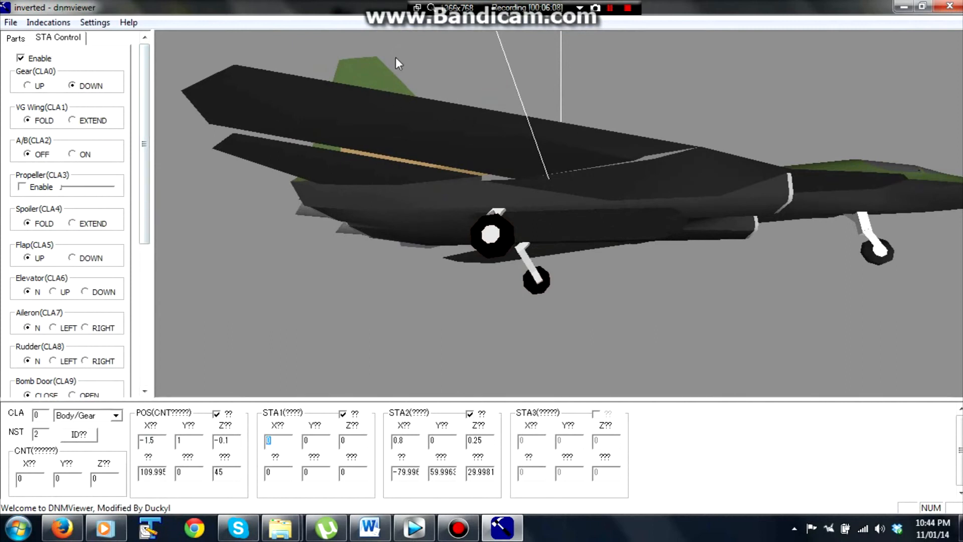
Disable and re-enable the STA states to reset the gear to UP, and select the rightrudder part.
click(45, 63)
click(39, 63)
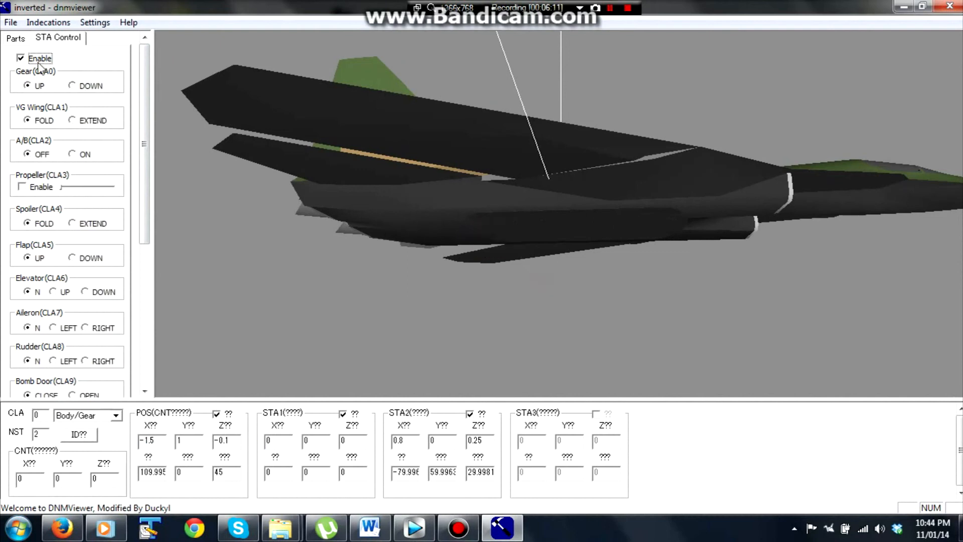
click(16, 38)
drag(797, 156, 517, 256)
drag(602, 326, 706, 322)
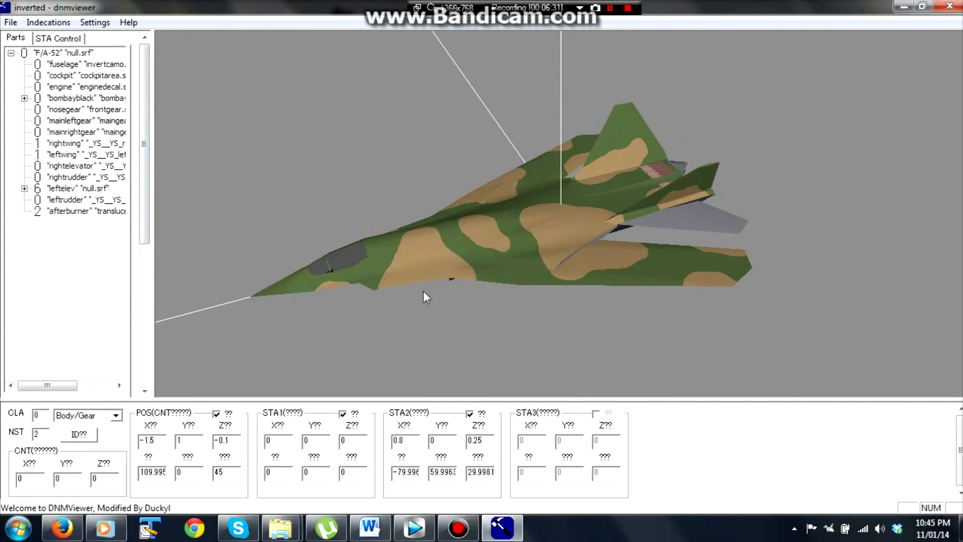
drag(739, 284, 521, 214)
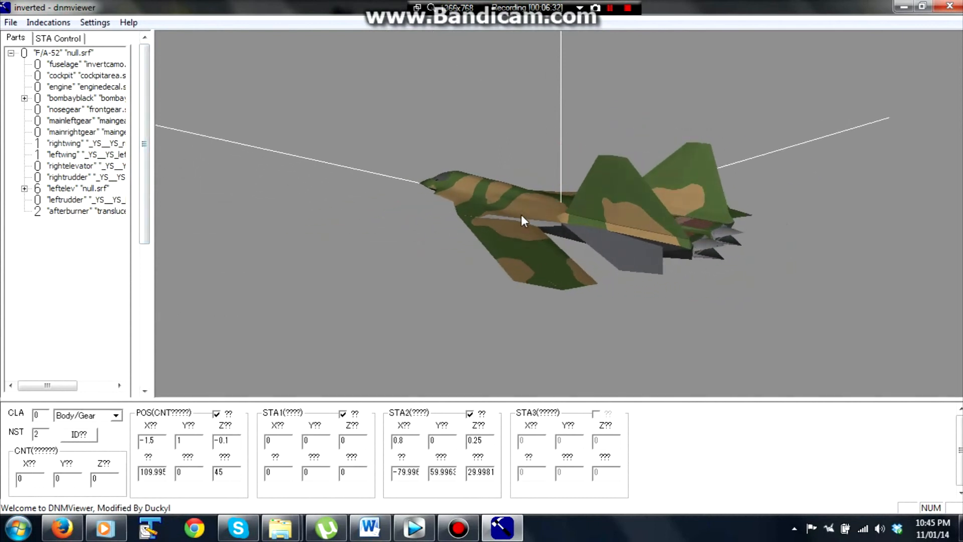
drag(339, 229, 484, 279)
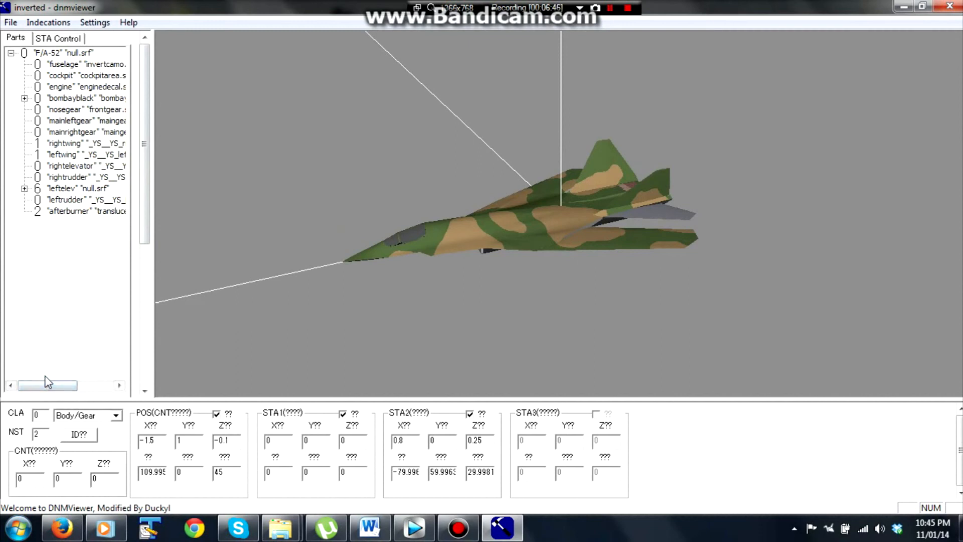
click(87, 142)
click(79, 177)
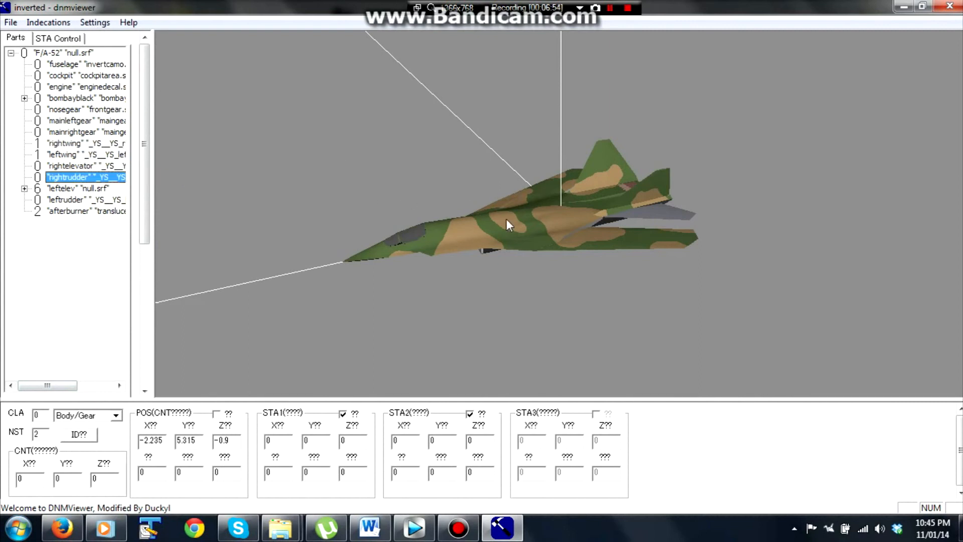
Look at the Background Image and Background Color settings and dismiss both without choosing anything.
click(94, 24)
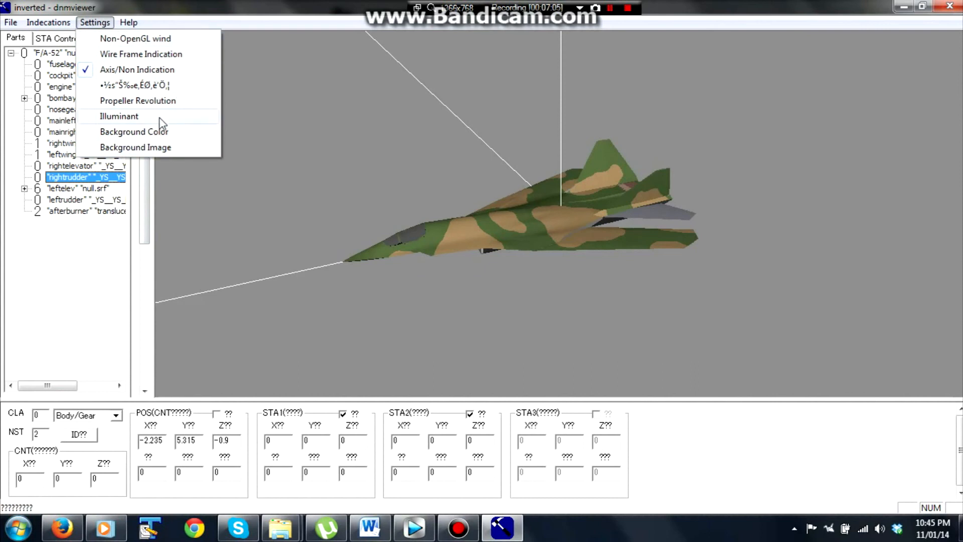
click(165, 148)
drag(580, 116, 411, 285)
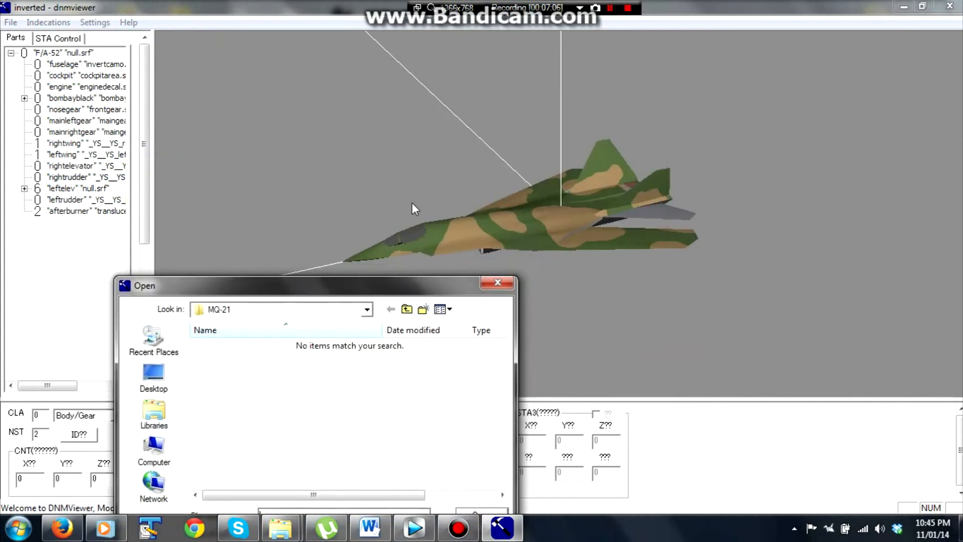
click(495, 283)
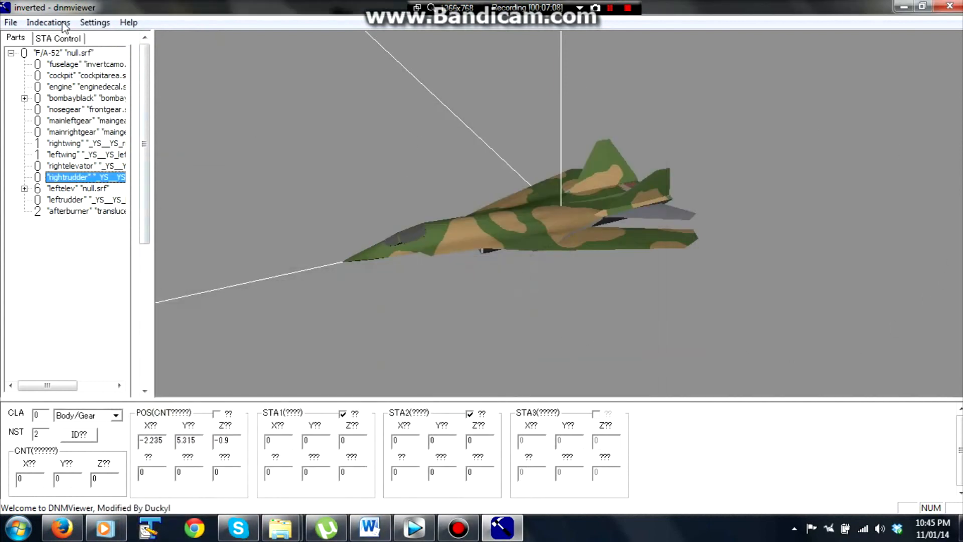
click(95, 22)
click(113, 131)
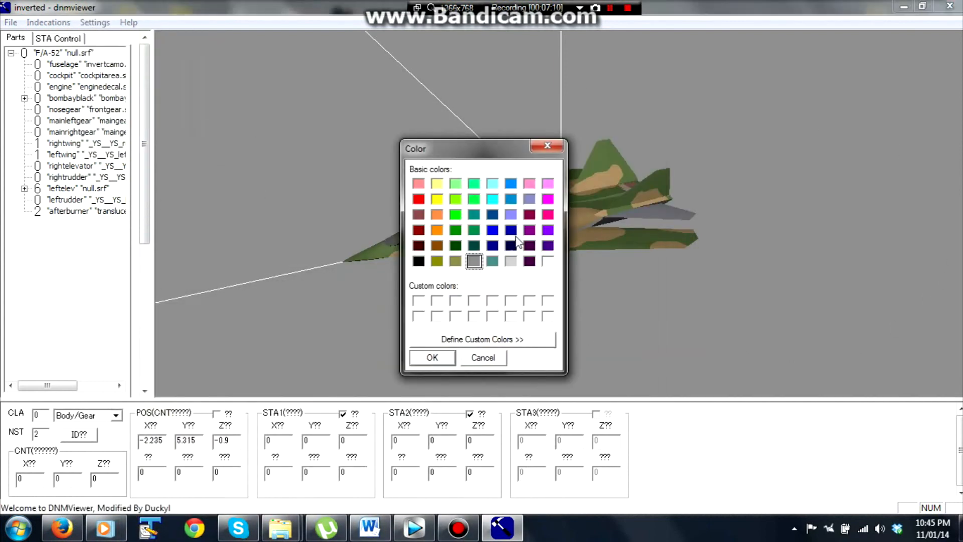
click(543, 151)
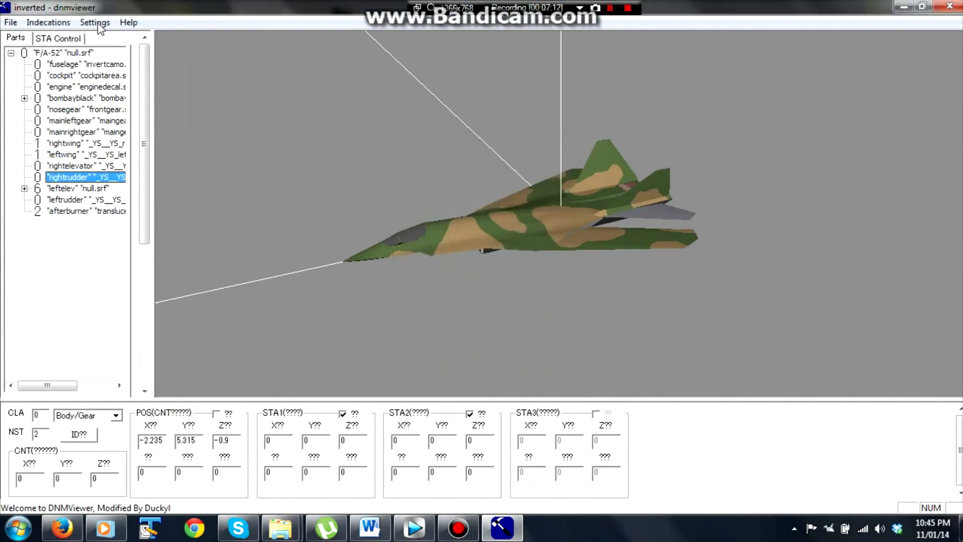
Try values of 0 and 1 for the light direction in the Illuminant settings and view their effect on the aircraft.
click(95, 22)
click(151, 119)
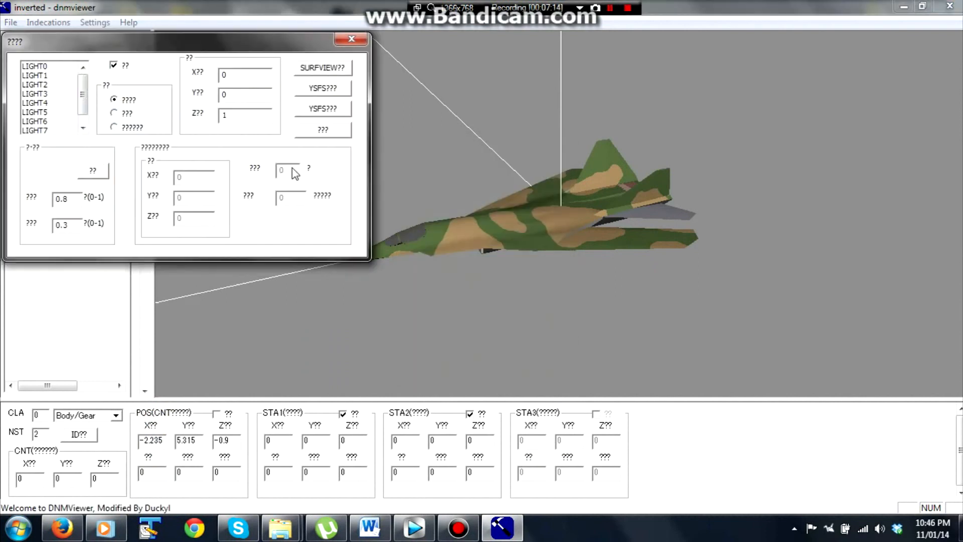
drag(235, 114, 217, 103)
text(01)
drag(677, 181, 595, 249)
drag(221, 95, 179, 86)
text(01)
drag(389, 164, 565, 226)
Restore the light direction to X 0, Y 0, Z 1 and close the Illuminant settings.
click(228, 75)
key(BackSpace)
text(0)
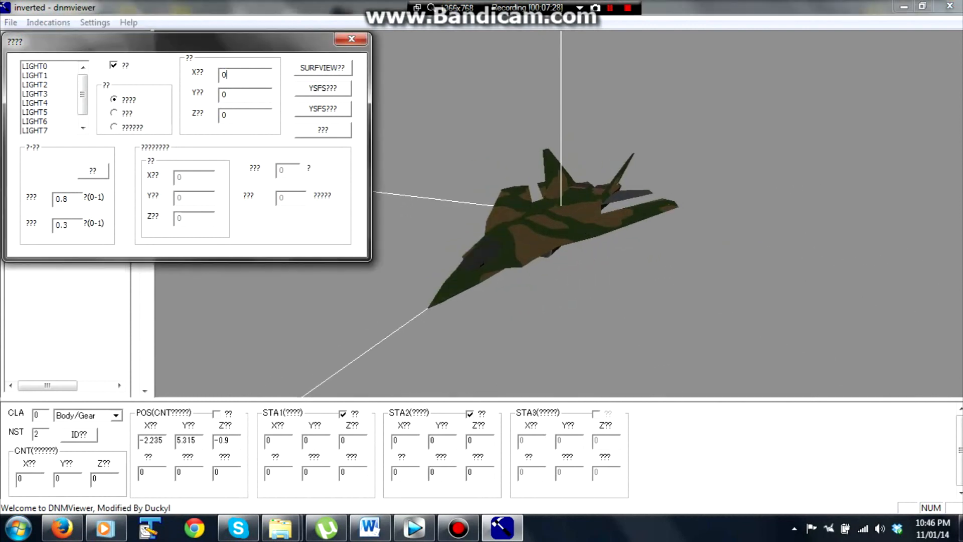
drag(229, 115, 130, 99)
text(1)
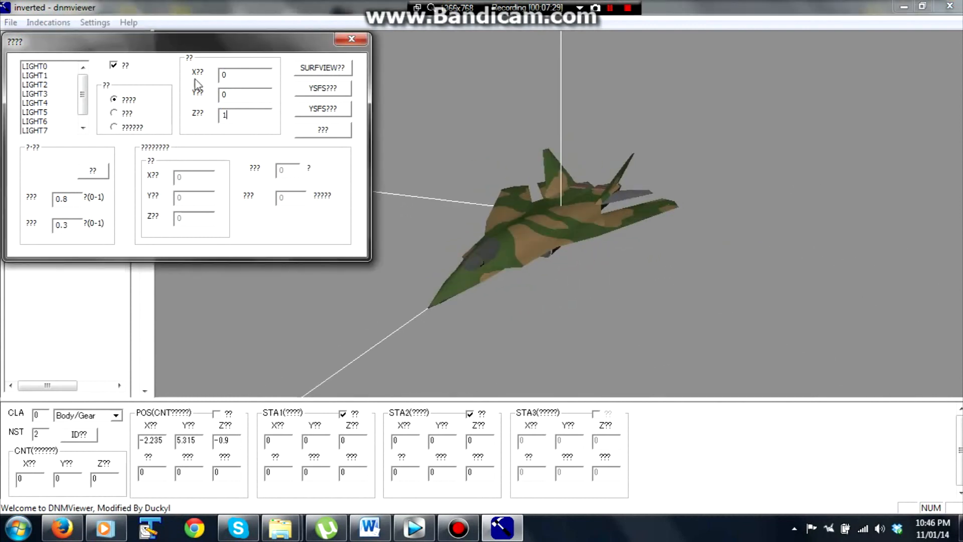
click(350, 40)
drag(397, 236, 280, 165)
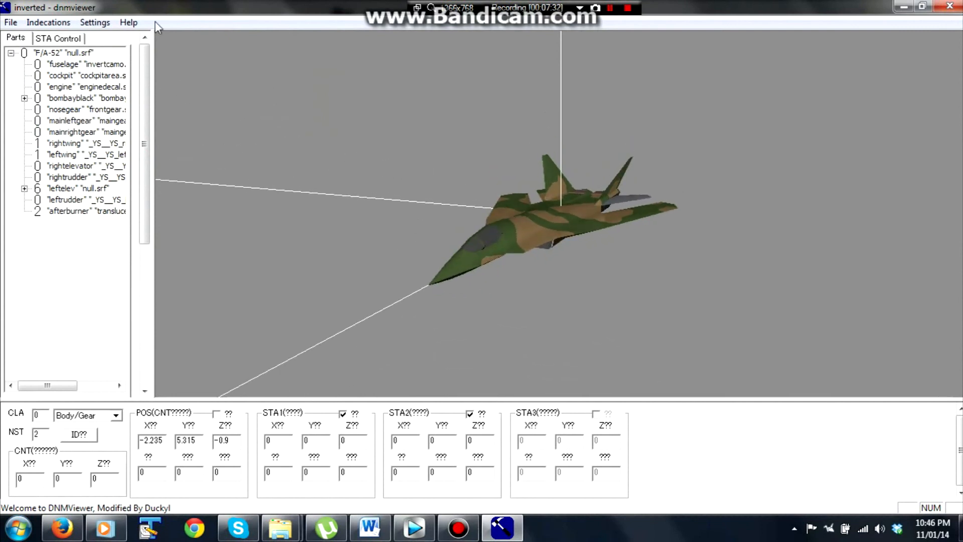
Look at the Propeller Revolution setting and dismiss it.
click(95, 22)
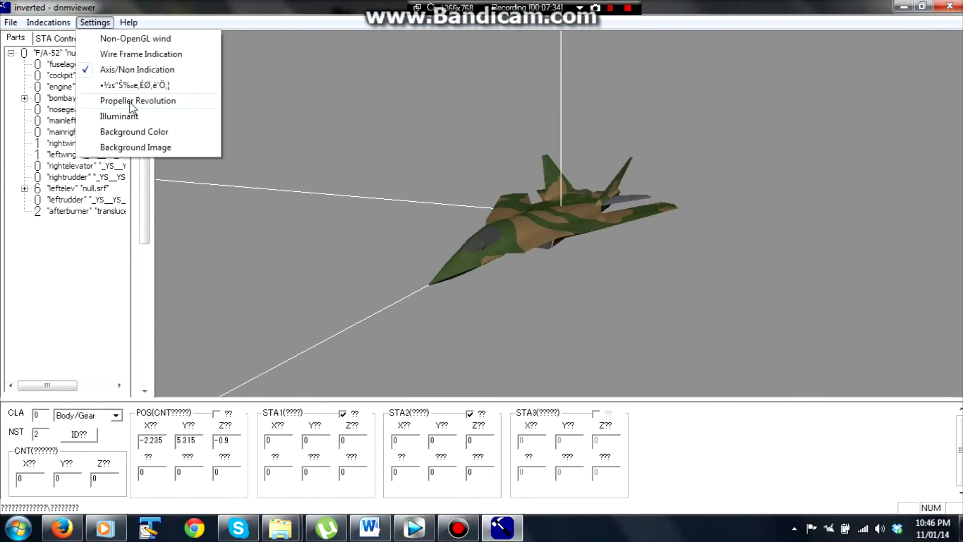
click(132, 101)
click(567, 197)
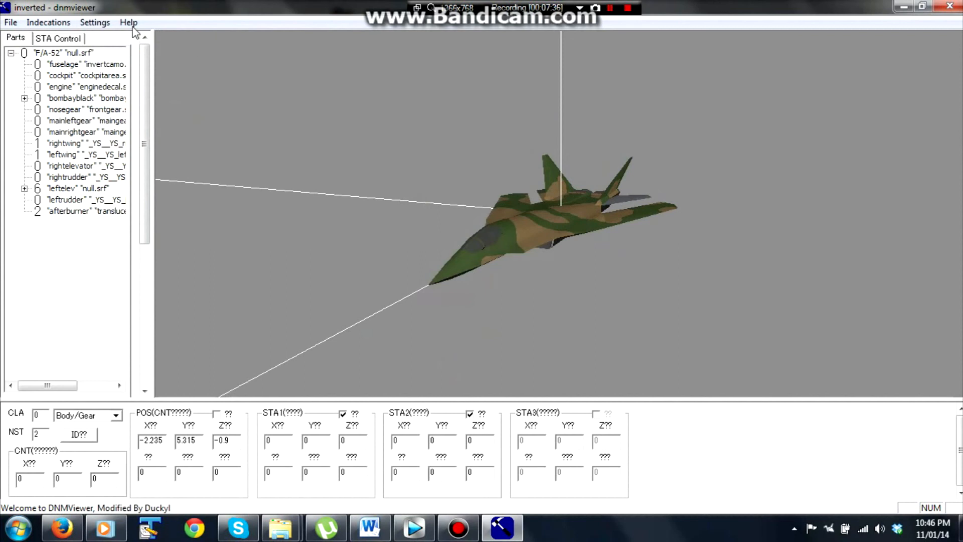
Switch to parallel projection and examine the aircraft and its rudders from the front and at an angle.
click(104, 23)
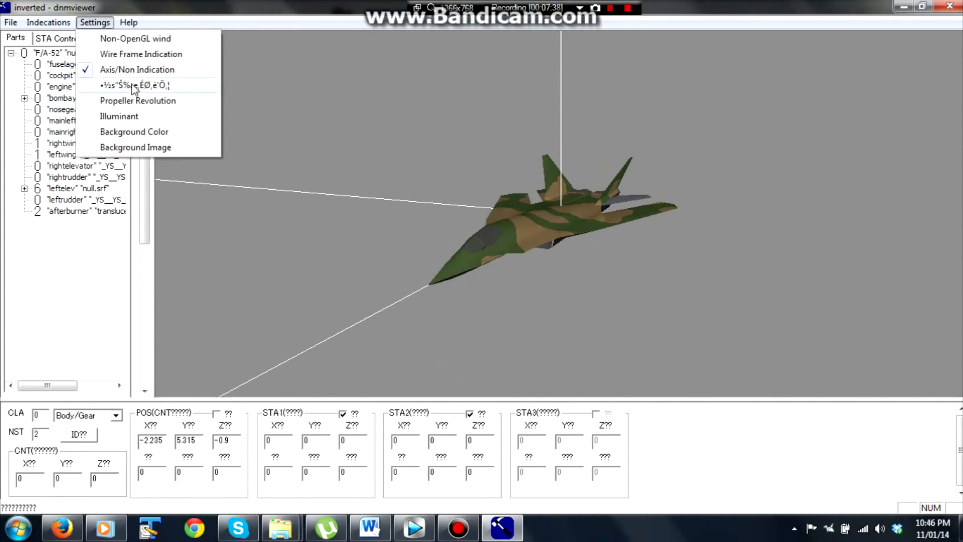
click(176, 85)
drag(522, 285, 491, 180)
right_drag(631, 278, 645, 213)
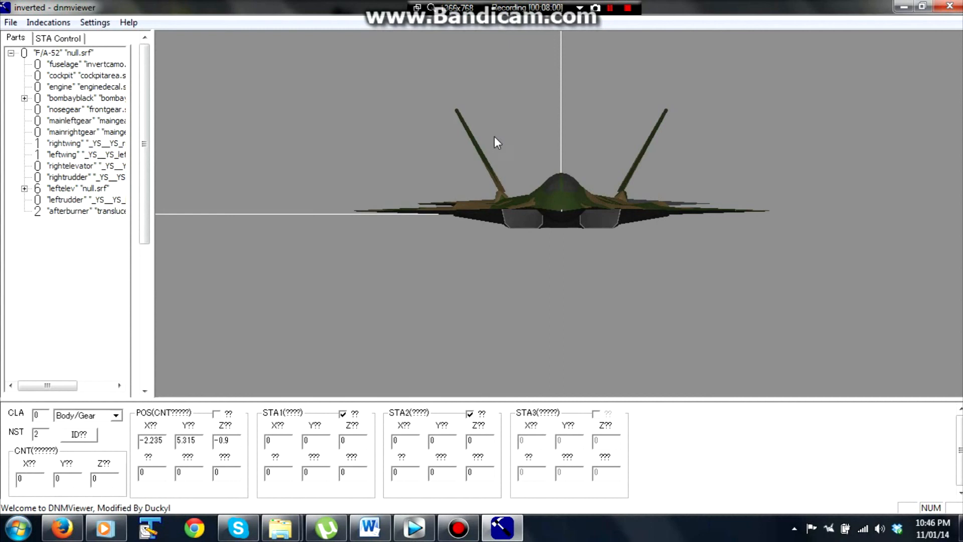
click(85, 176)
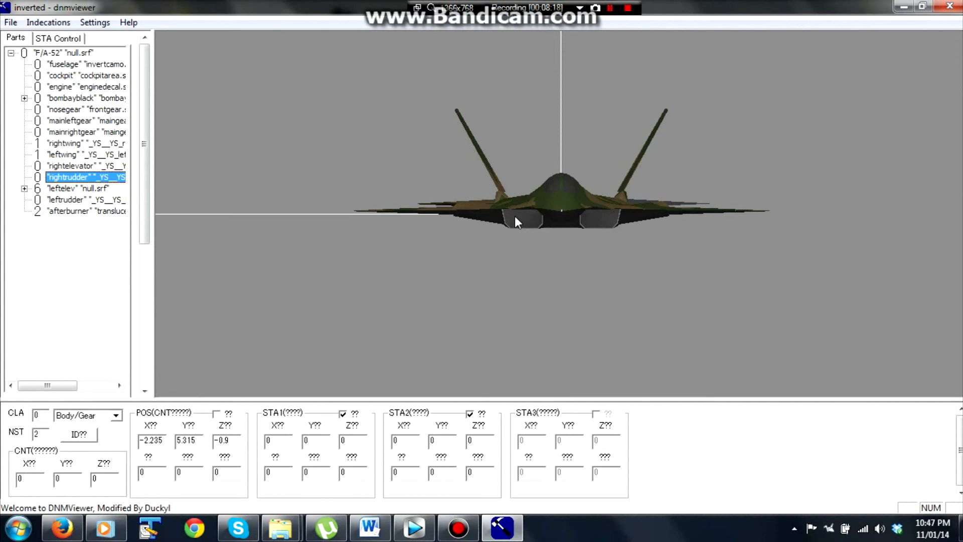
drag(590, 176, 425, 243)
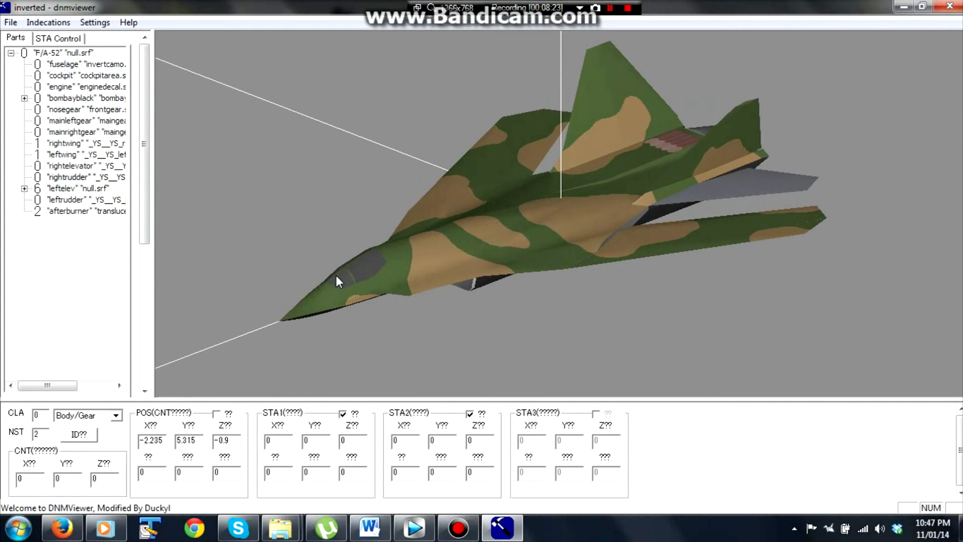
drag(228, 202, 389, 118)
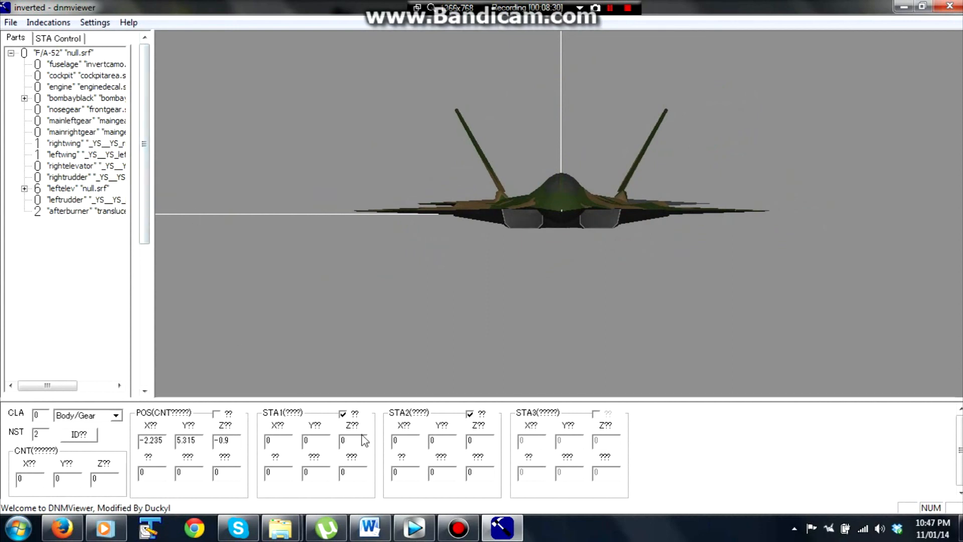
Switch the display back to perspective projection and view the aircraft from behind.
drag(749, 215, 542, 282)
click(95, 22)
click(141, 86)
drag(642, 276, 535, 203)
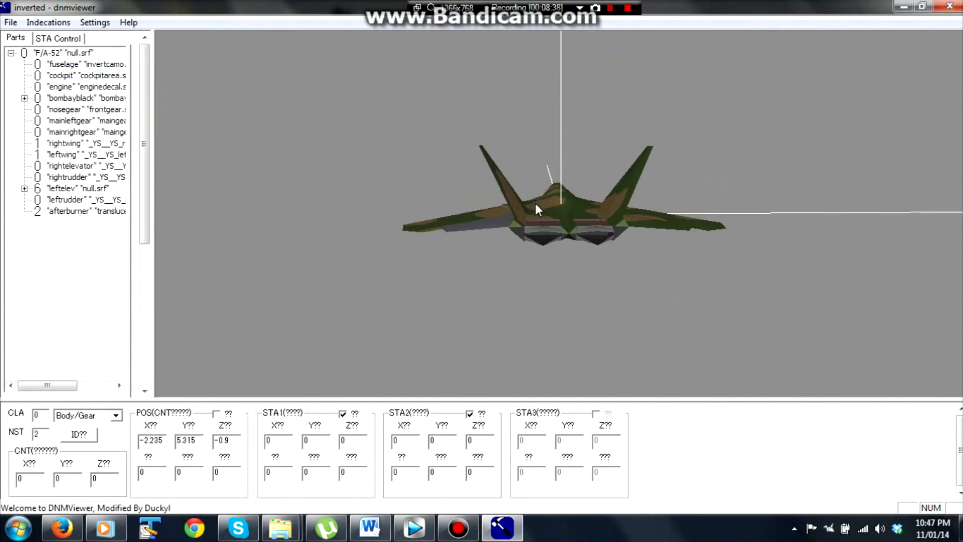
Try 10 as rightrudder's second POS rotation value, then set it back to 0.
click(95, 178)
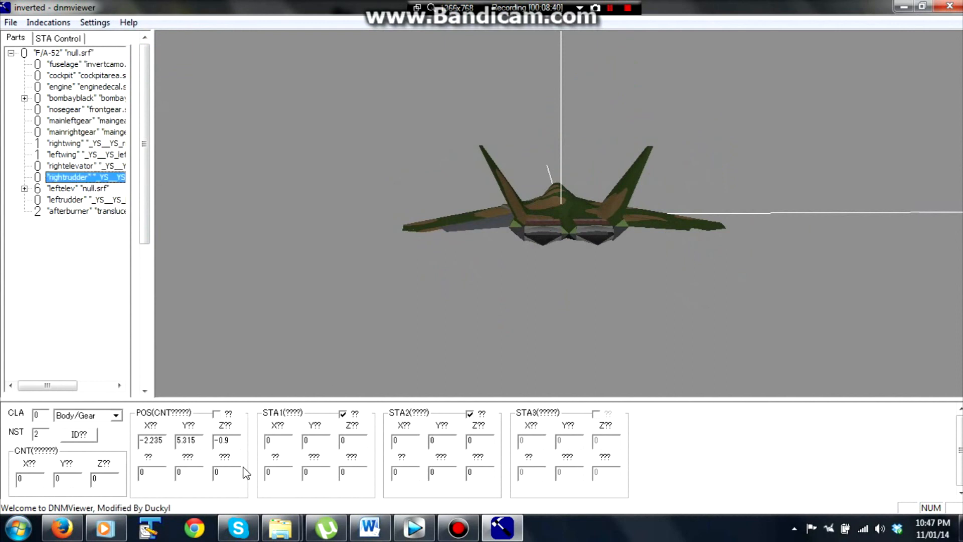
double_click(432, 472)
drag(185, 472, 123, 474)
text(10)
mouse_move(493, 335)
mouse_down()
mouse_move(445, 316)
mouse_move(499, 329)
mouse_up()
double_click(182, 472)
text(0)
Try 10 as rightrudder's third POS rotation value, then set it to -10 and view the tail from above.
double_click(220, 472)
text(10)
drag(225, 472, 150, 472)
text(-10)
drag(544, 282, 552, 341)
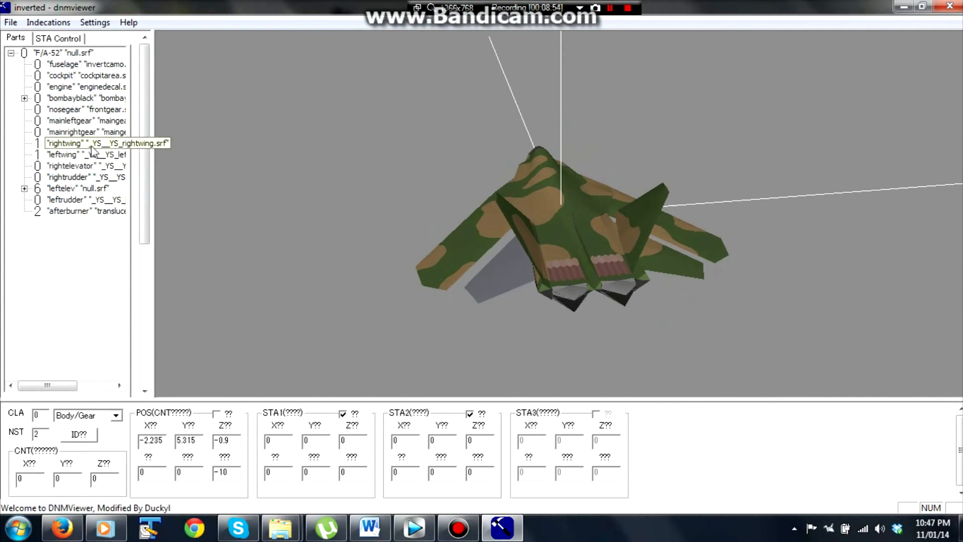
Set the leftrudder part's third POS rotation value to 10 and view the aircraft from the front.
click(86, 200)
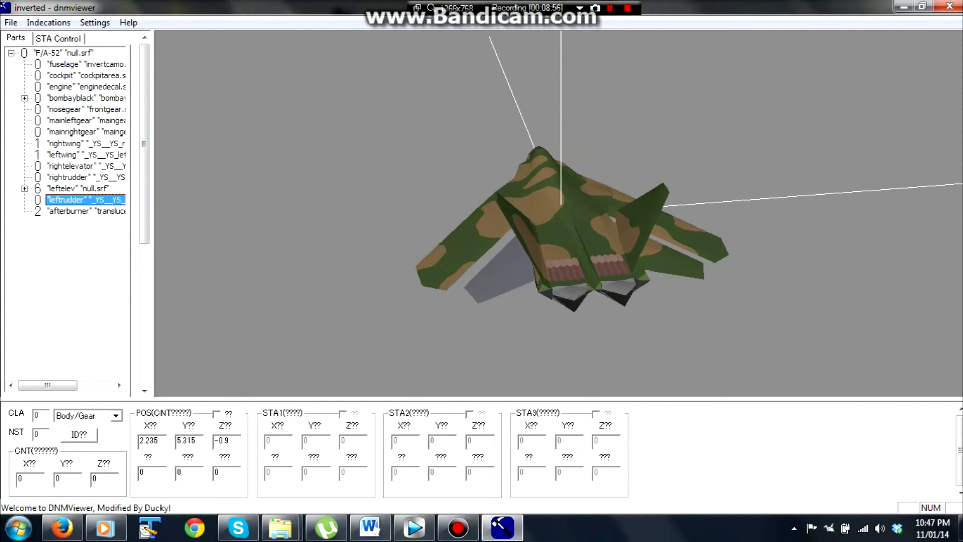
click(216, 471)
text(1)
drag(484, 281, 890, 187)
Compare the rudders from the front in parallel projection and set leftrudder's third POS rotation value to 20.
click(95, 22)
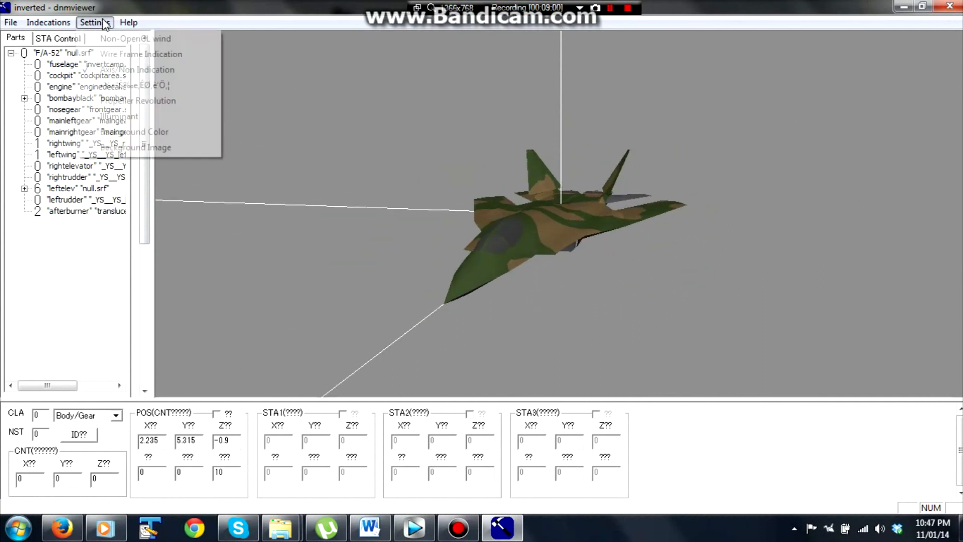
click(137, 86)
right_drag(586, 288, 602, 160)
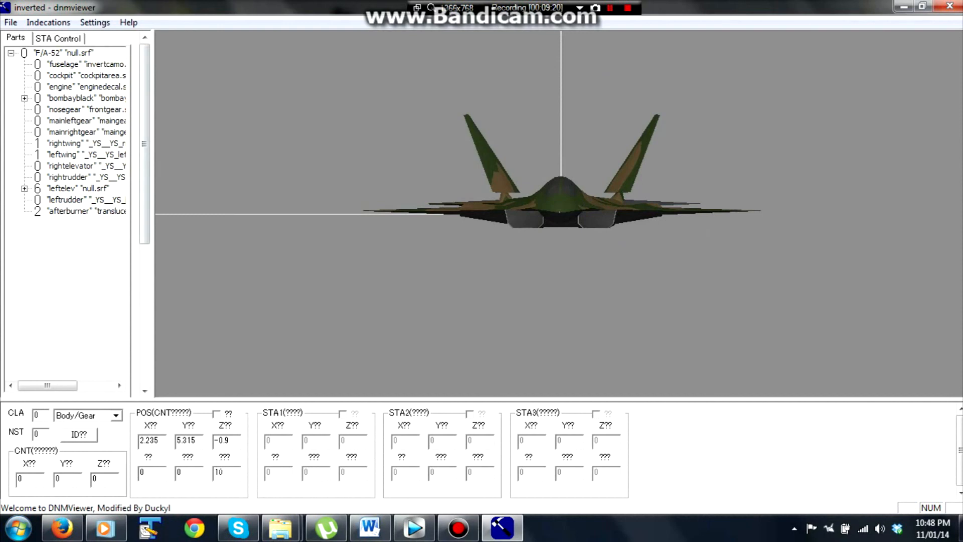
double_click(221, 472)
text(20)
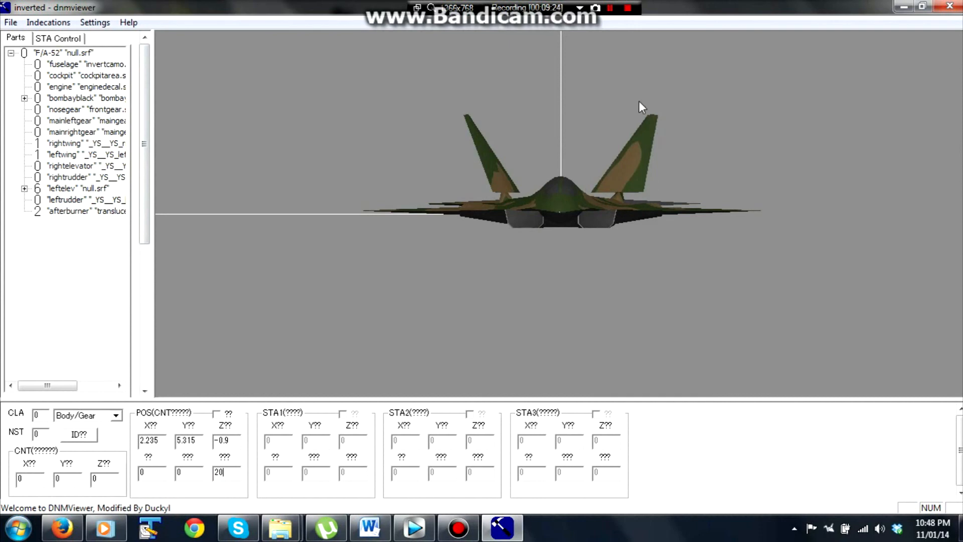
Return to perspective projection and view the aircraft from the side.
drag(626, 194, 226, 24)
click(95, 22)
click(124, 92)
drag(666, 245, 522, 158)
right_drag(522, 158, 600, 259)
drag(601, 259, 700, 200)
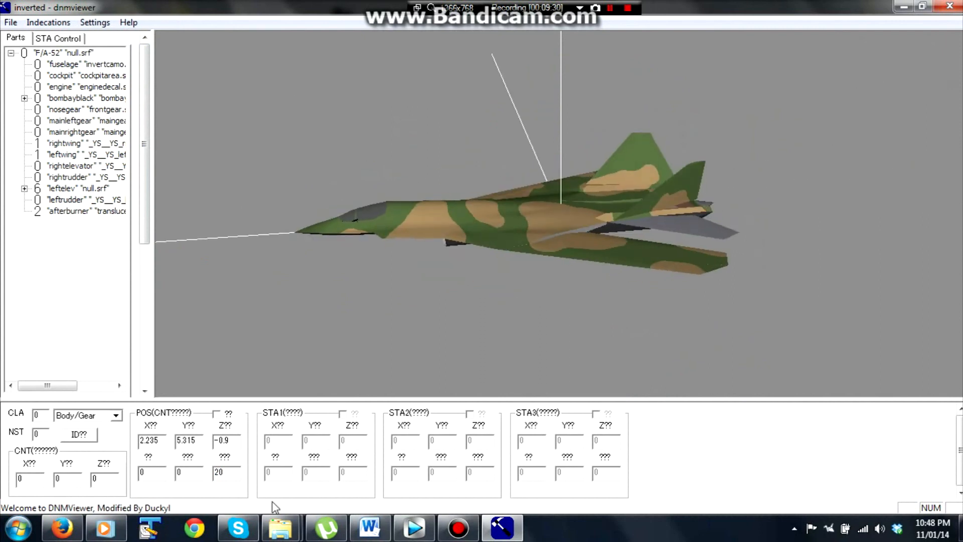
Try 10 as leftrudder's third POS rotation value, then set it to 0.
drag(223, 472, 89, 468)
text(10)
drag(400, 190, 647, 168)
drag(418, 146, 316, 197)
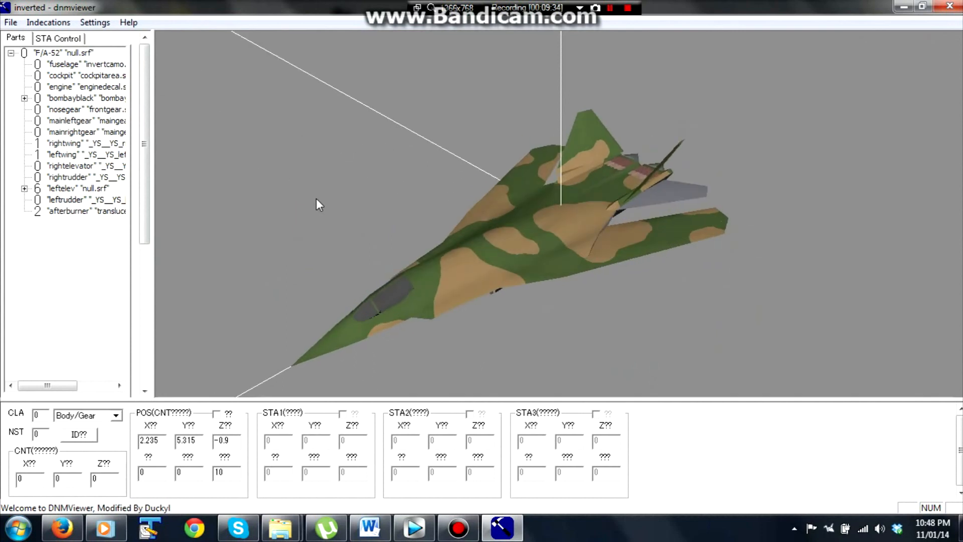
drag(512, 200, 125, 129)
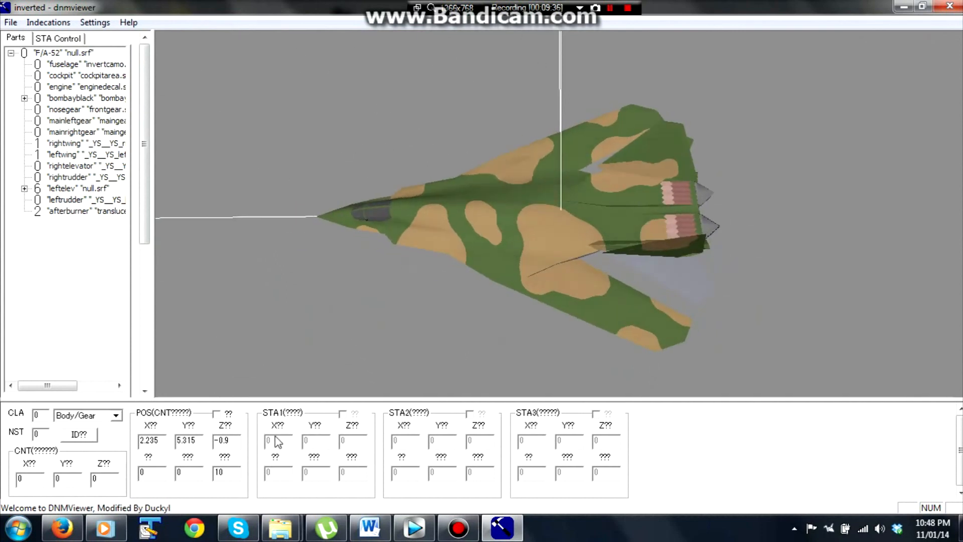
click(81, 188)
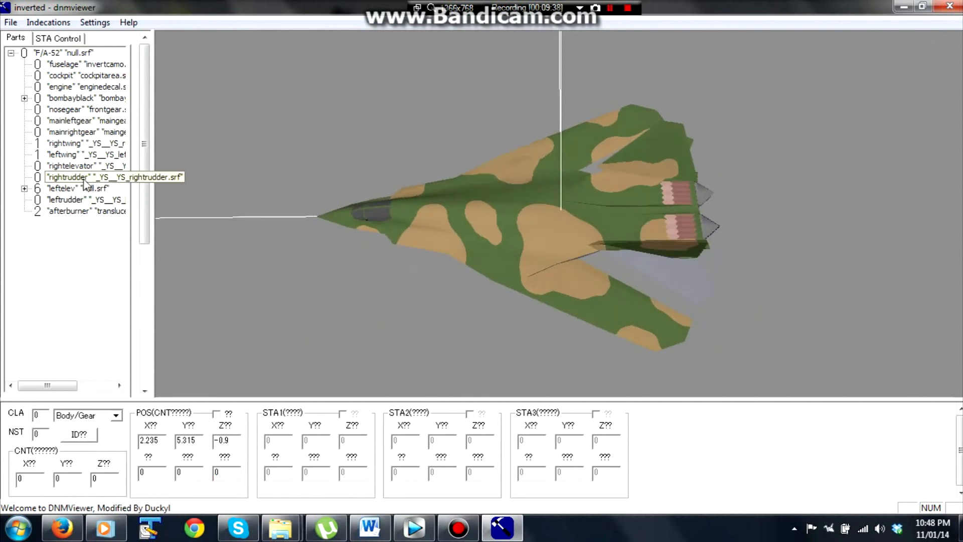
Set the rightrudder part's third POS rotation value to 0.
click(91, 179)
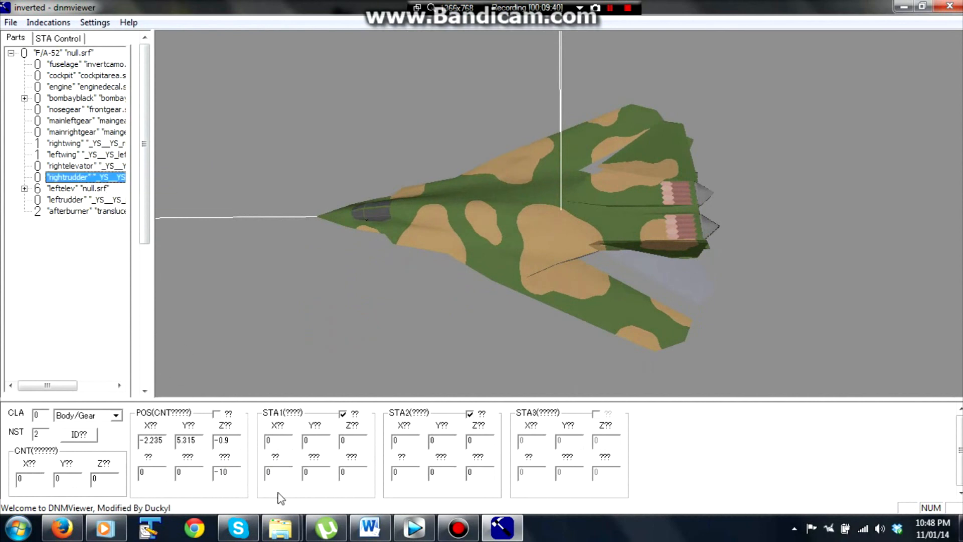
click(227, 471)
key(BackSpace)
key(BackSpace)
key(BackSpace)
text(0)
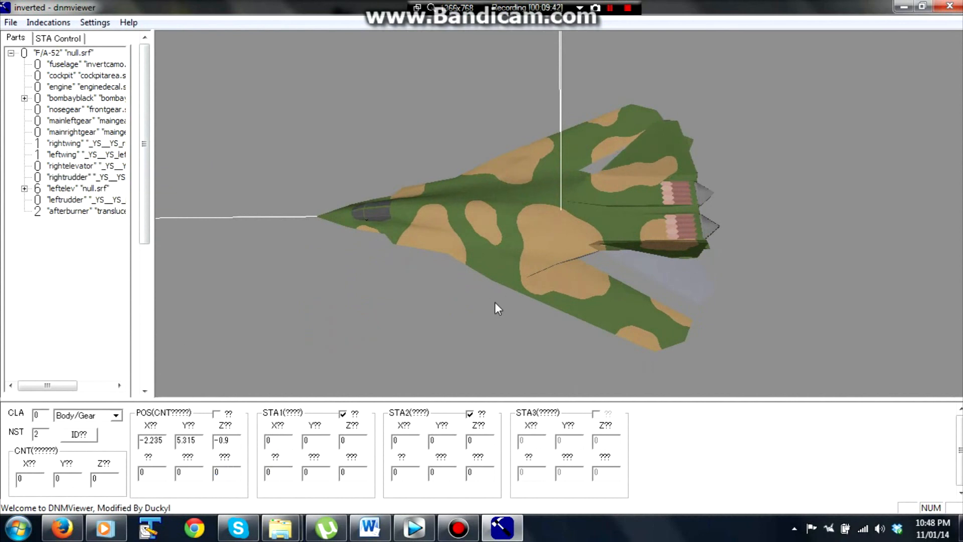
Compare the rudders from above and the side in parallel projection, then return to perspective projection.
drag(508, 304, 501, 203)
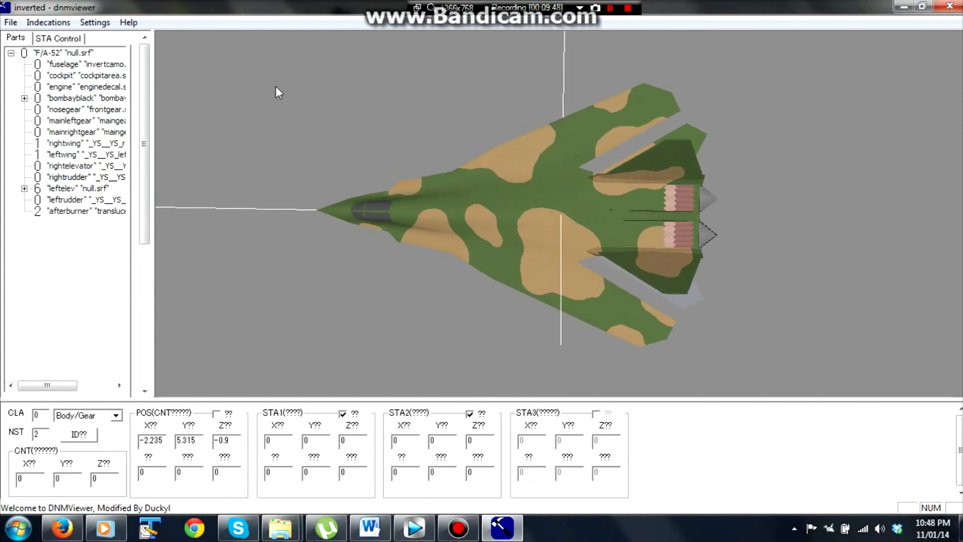
click(95, 22)
click(121, 86)
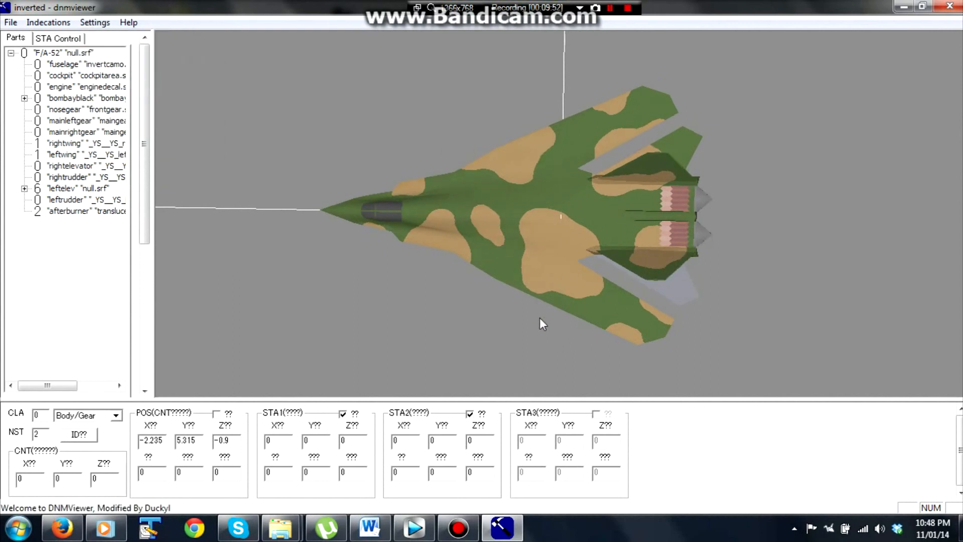
drag(538, 348, 527, 231)
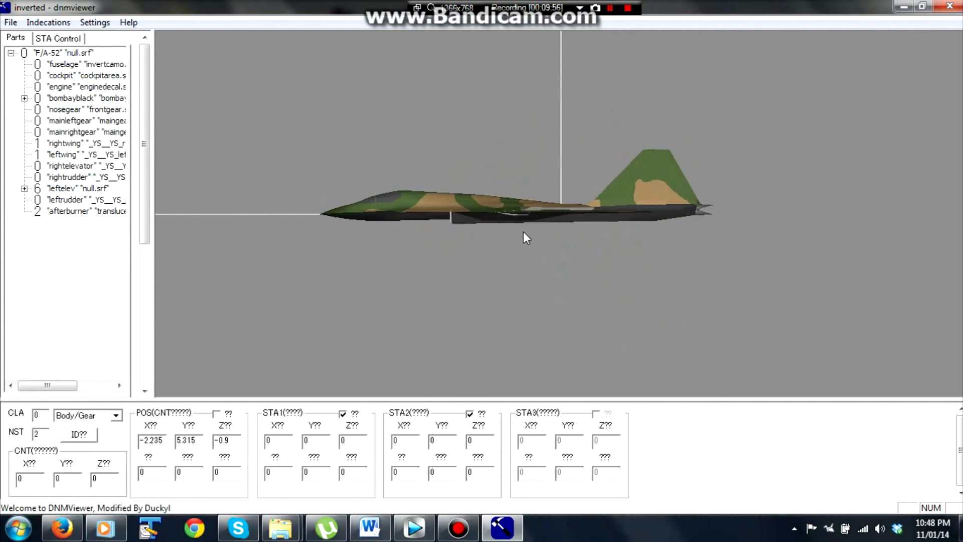
click(95, 23)
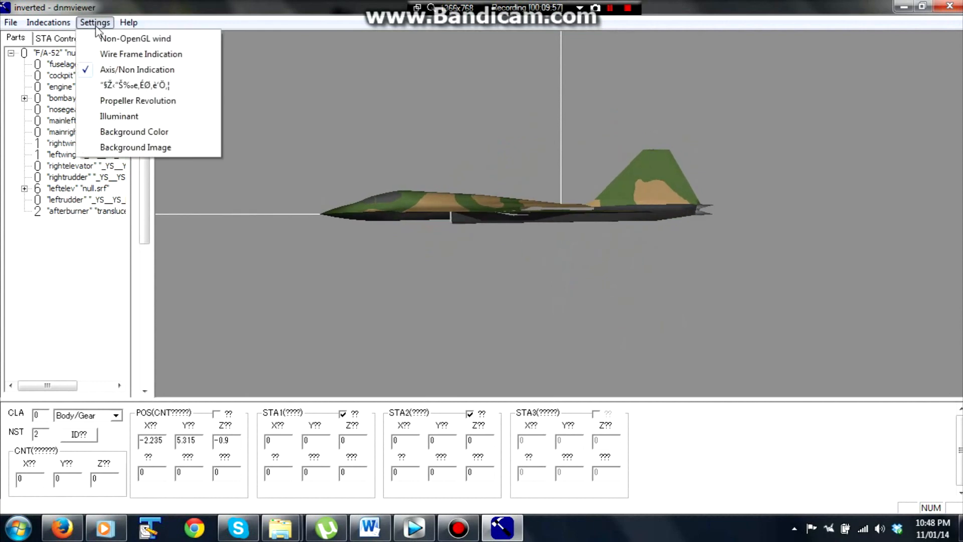
click(122, 89)
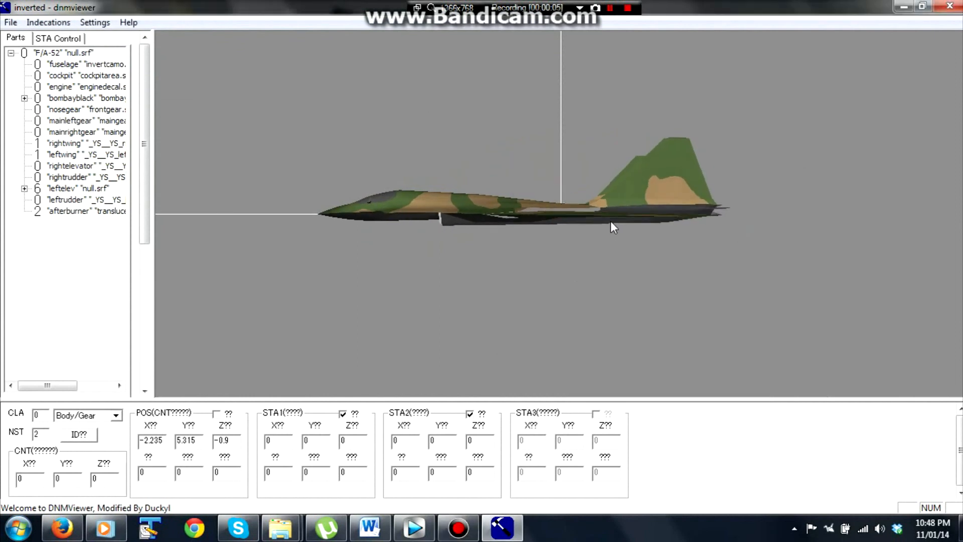
Examine the aircraft and its rudders from the side, below, behind and the front in perspective view.
mouse_move(612, 299)
right_down()
mouse_move(612, 275)
mouse_move(613, 291)
right_up()
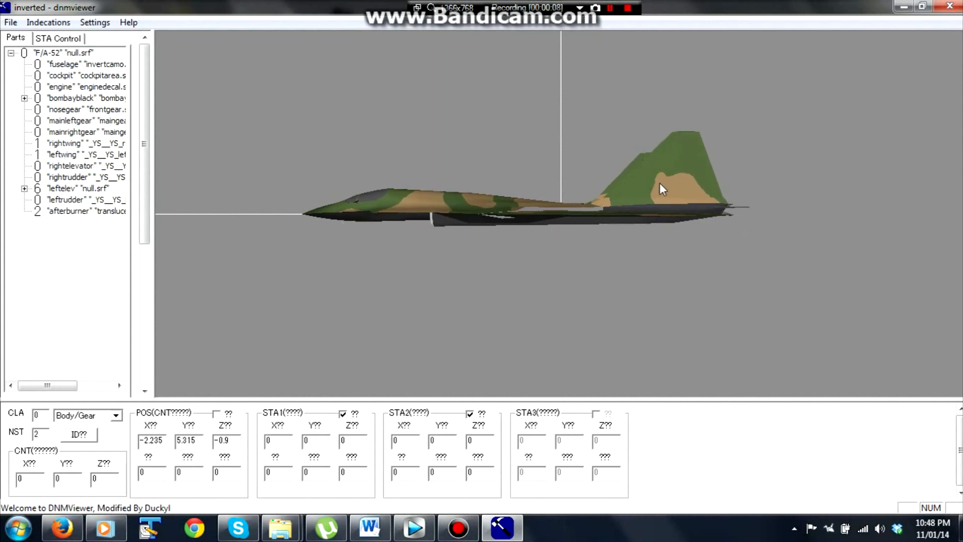
drag(594, 167, 592, 289)
drag(494, 338, 504, 222)
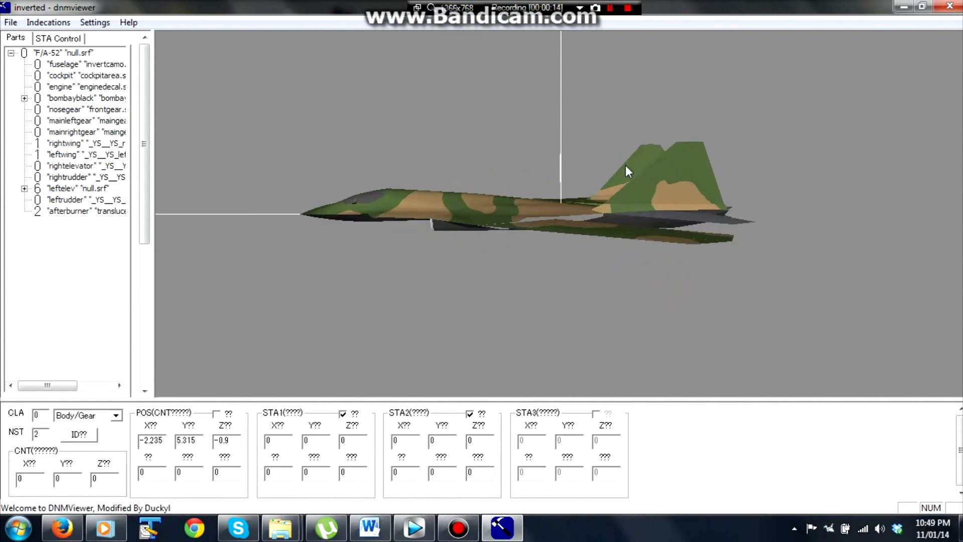
drag(710, 272, 652, 228)
drag(379, 248, 532, 252)
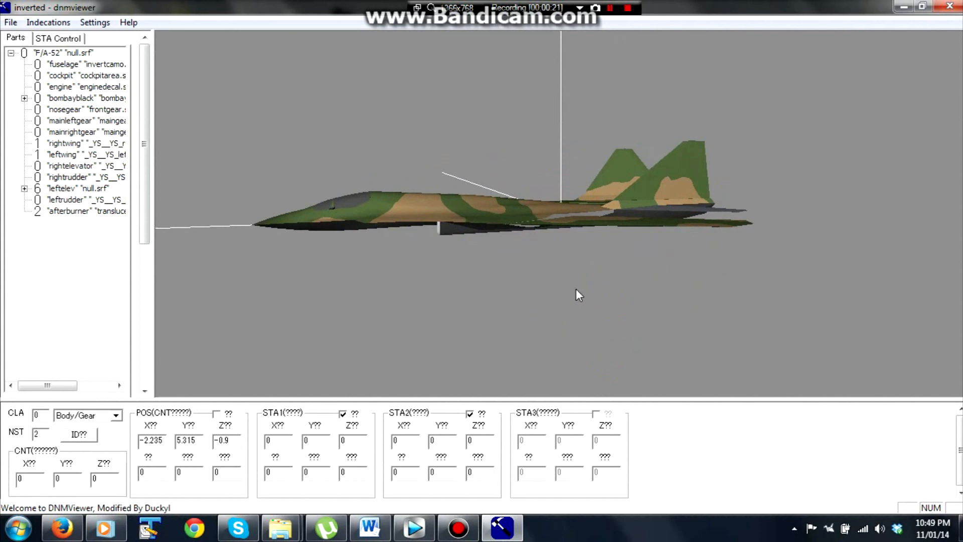
drag(518, 271, 573, 258)
drag(618, 246, 536, 282)
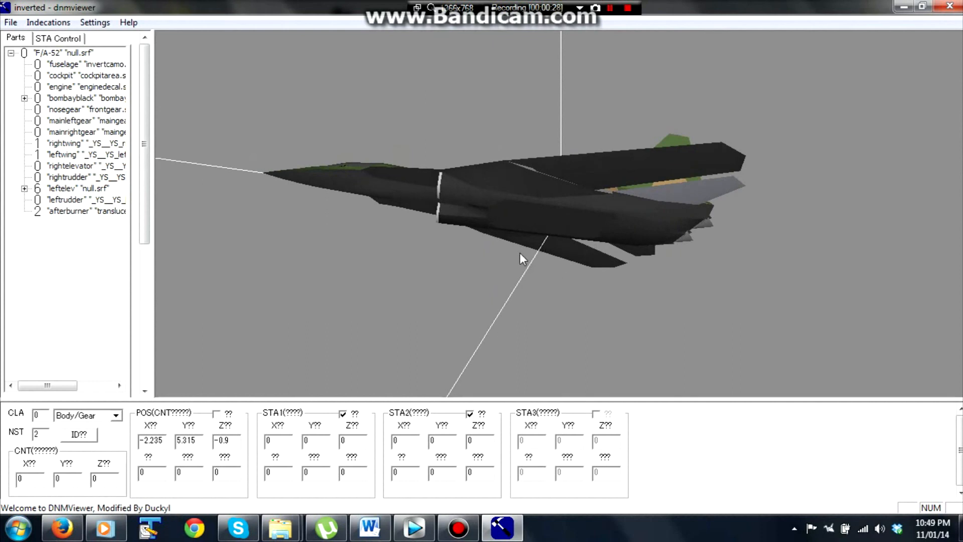
drag(517, 256, 432, 177)
drag(382, 146, 577, 195)
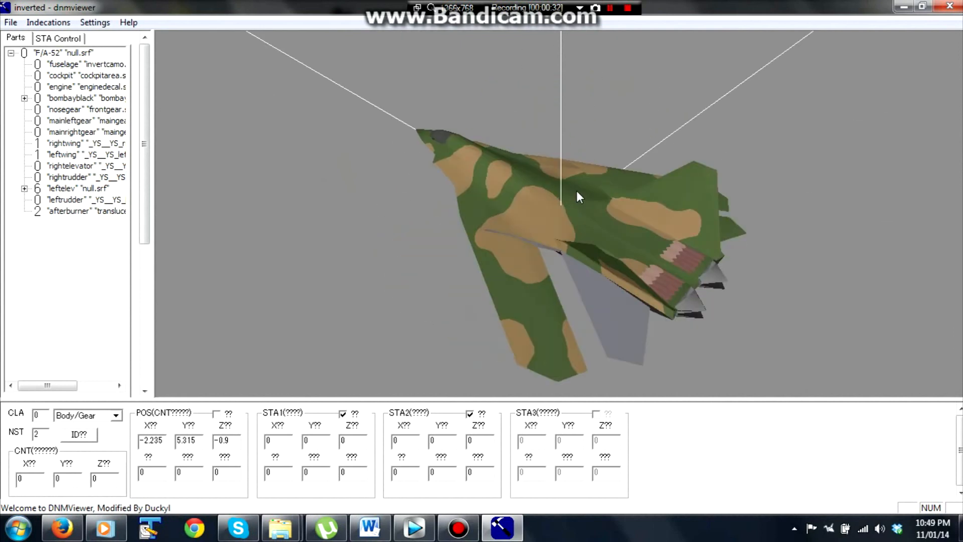
drag(308, 241, 526, 240)
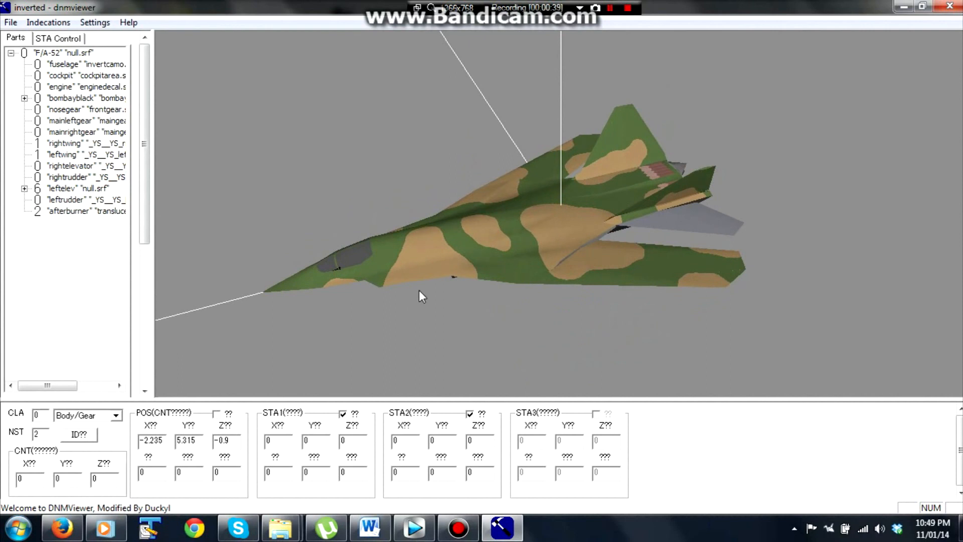
drag(310, 293, 481, 135)
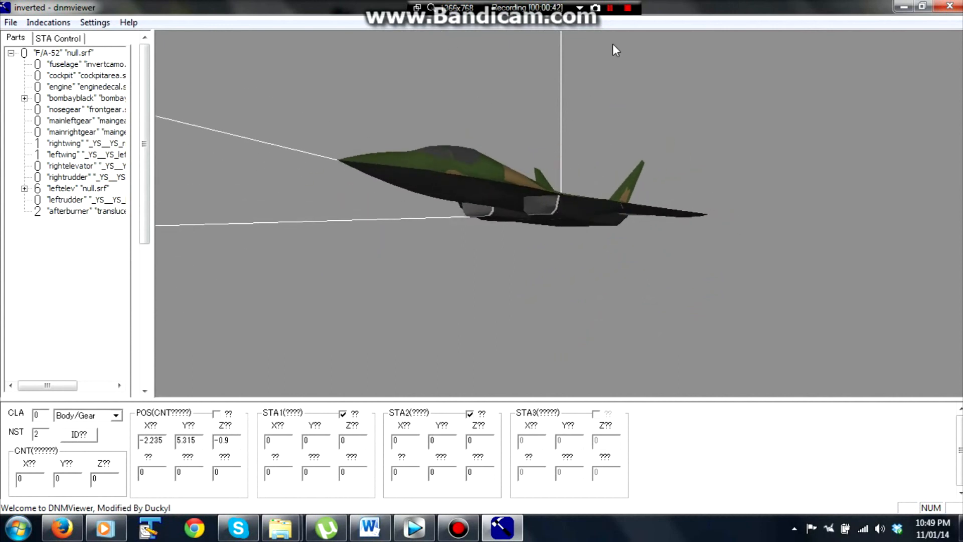